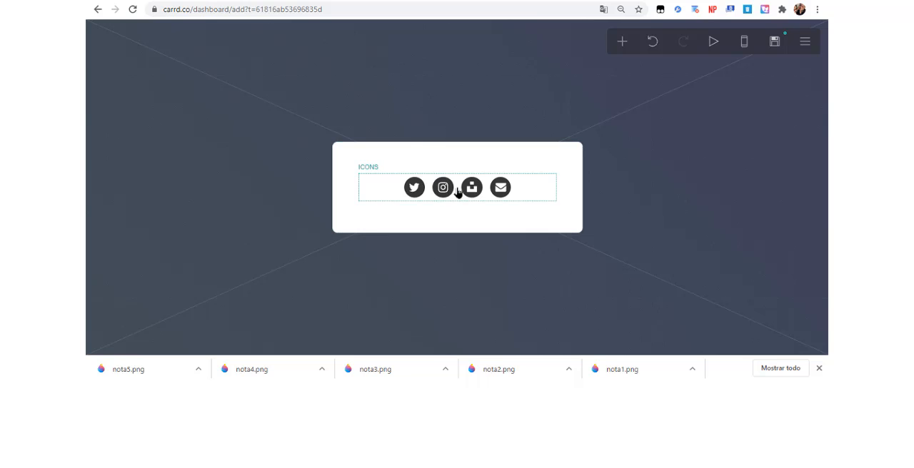
Delete the social icons element from the page's box.
{"action": "left_click", "coordinate": [135, 326]}
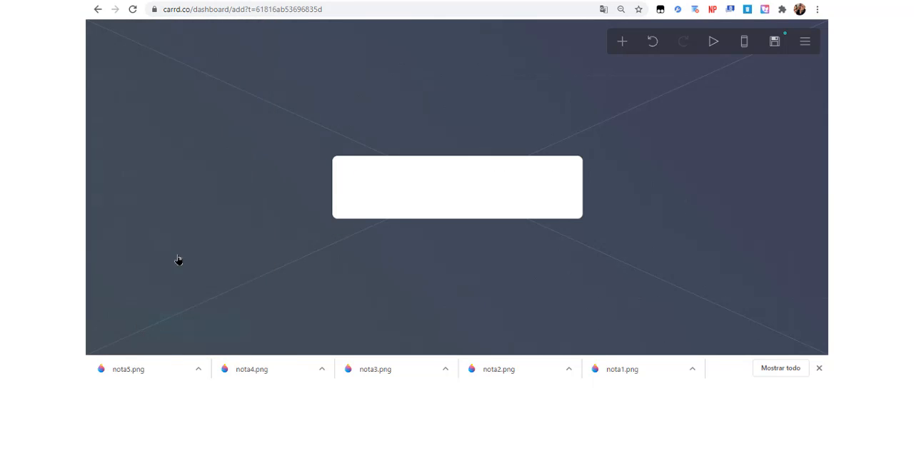
Change the site background to the Color style in white, #FFFFFF, with the pattern set to None.
{"action": "left_click", "coordinate": [317, 115]}
{"action": "left_click", "coordinate": [221, 141]}
{"action": "left_click", "coordinate": [204, 164]}
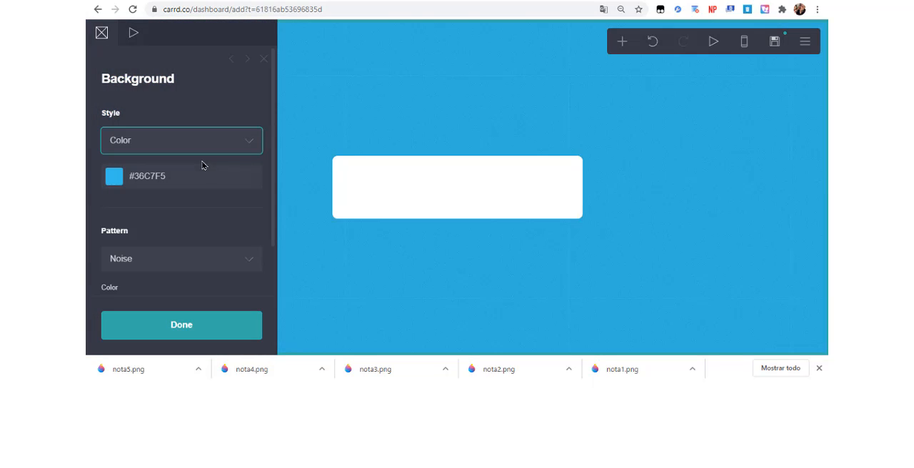
{"action": "left_click", "coordinate": [189, 176]}
{"action": "left_click_drag", "start_coordinate": [151, 226], "coordinate": [101, 185]}
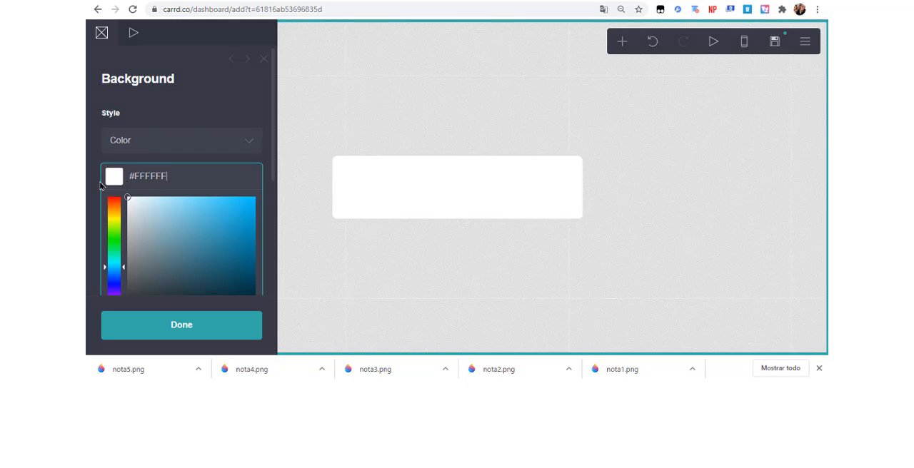
{"action": "left_click", "coordinate": [164, 143]}
{"action": "left_click", "coordinate": [225, 129]}
{"action": "left_click", "coordinate": [179, 254]}
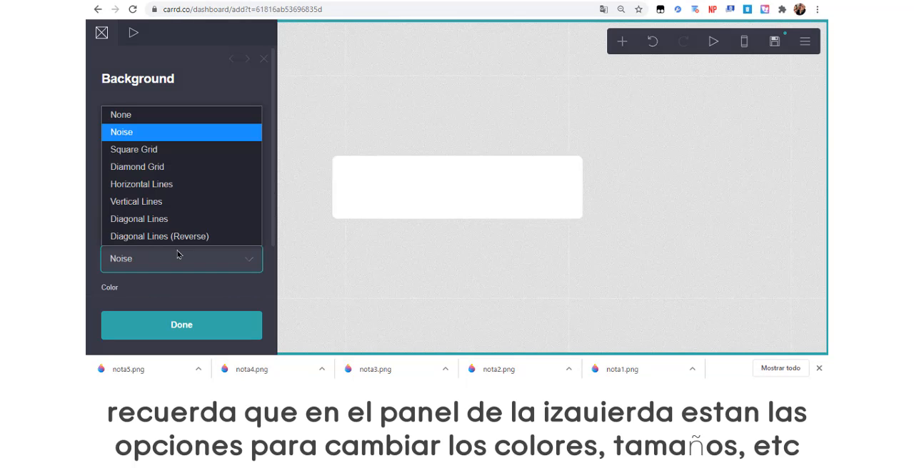
{"action": "left_click", "coordinate": [208, 117]}
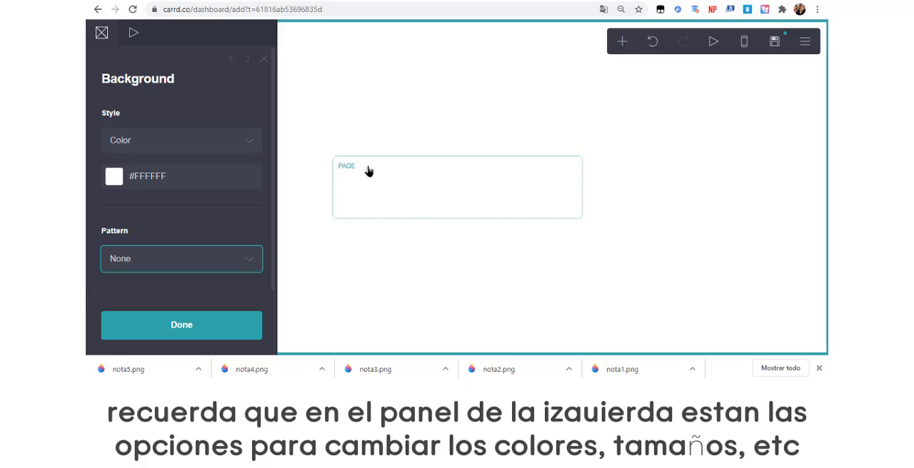
Set the page style to Default and its width to 26.
{"action": "left_click", "coordinate": [369, 171]}
{"action": "left_click", "coordinate": [166, 148]}
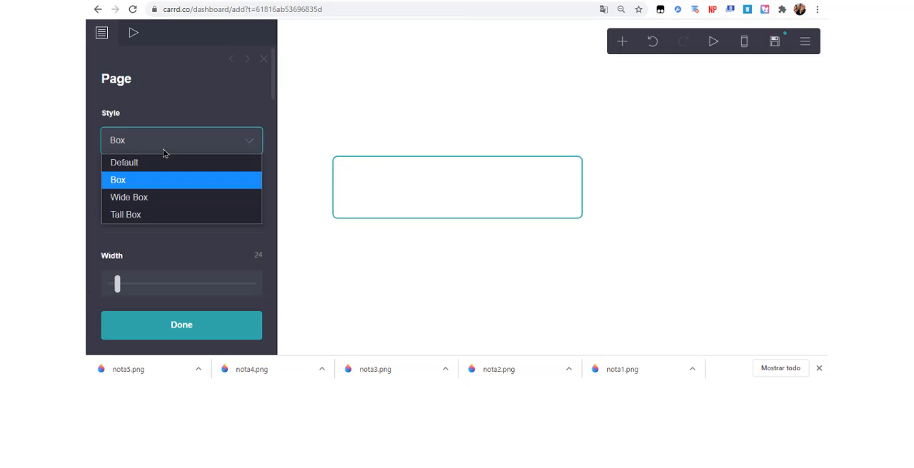
{"action": "left_click", "coordinate": [155, 169]}
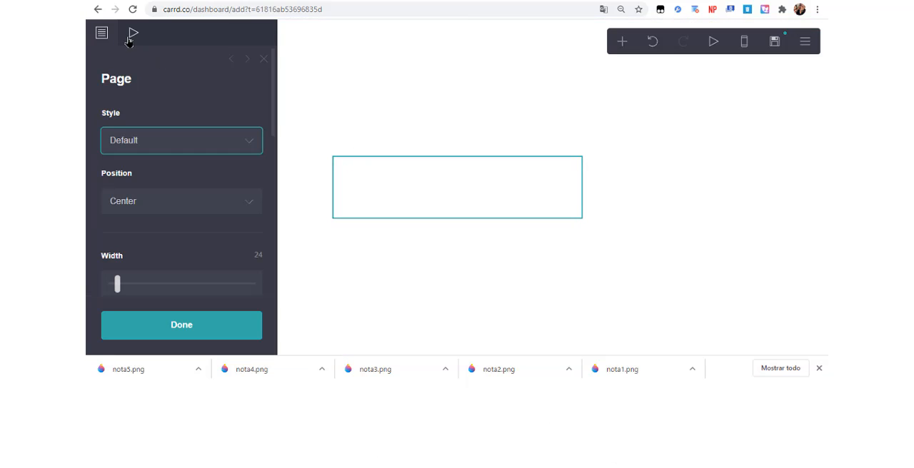
{"action": "left_click_drag", "start_coordinate": [274, 104], "coordinate": [274, 170]}
{"action": "scroll", "coordinate": [204, 198], "scroll_direction": "up", "scroll_amount": 5}
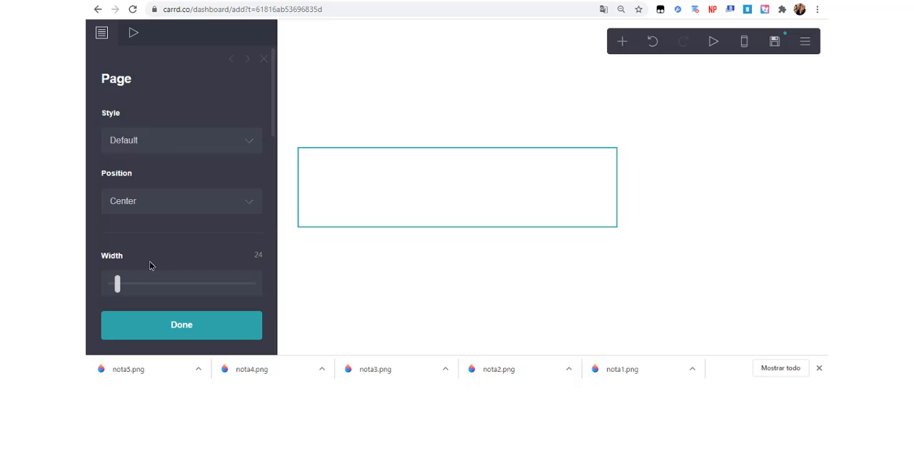
{"action": "left_click_drag", "start_coordinate": [118, 283], "coordinate": [122, 284]}
Add an image element, upload cs1.png to it and extend the crop to cover the whole picture.
{"action": "left_click", "coordinate": [622, 41]}
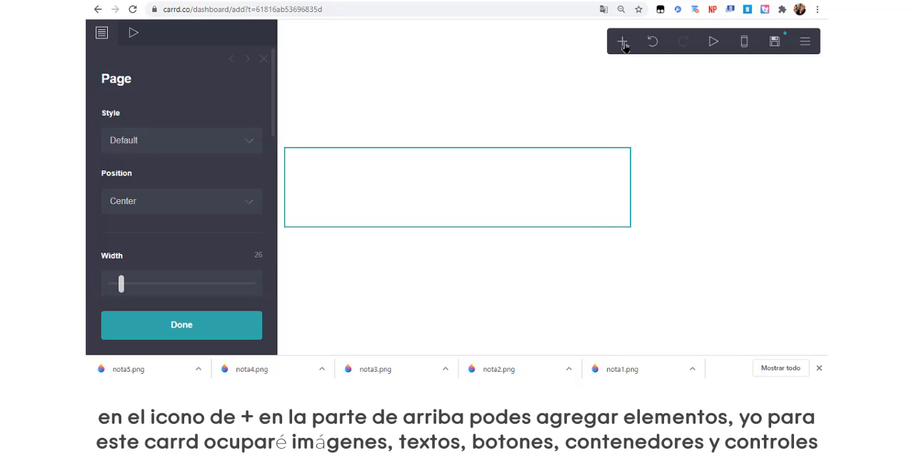
{"action": "left_click", "coordinate": [502, 112]}
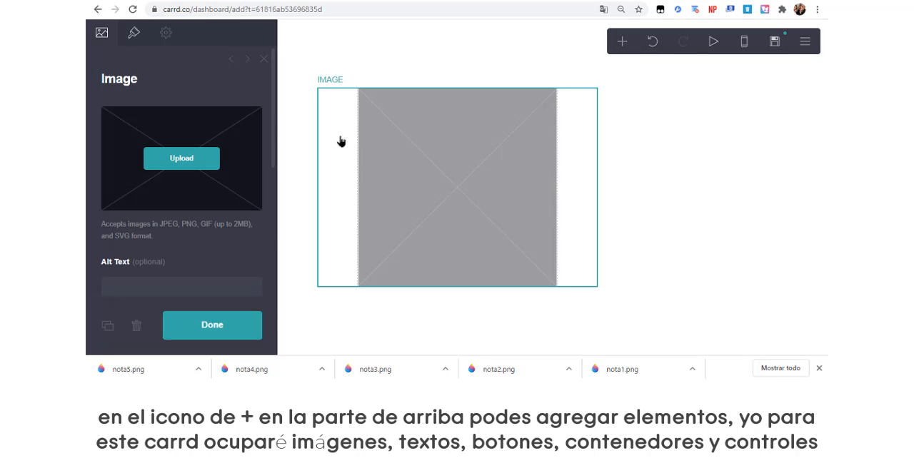
{"action": "left_click", "coordinate": [167, 155]}
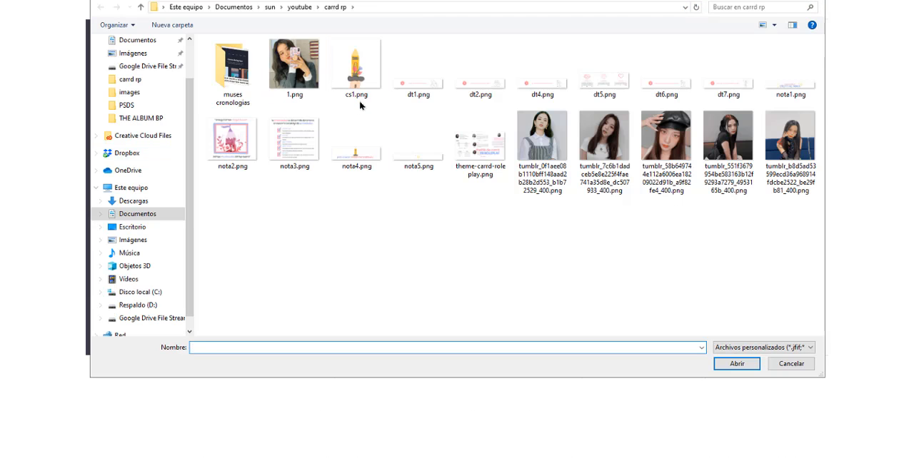
{"action": "left_click", "coordinate": [367, 80]}
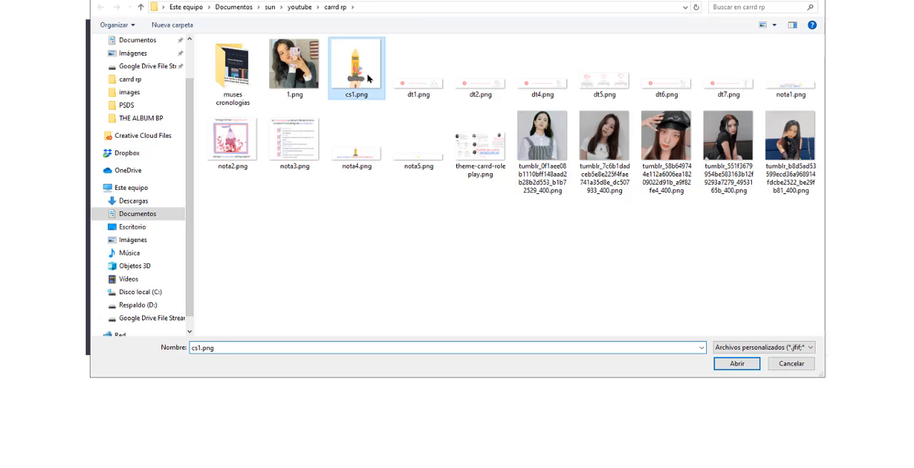
{"action": "double_click", "coordinate": [367, 79]}
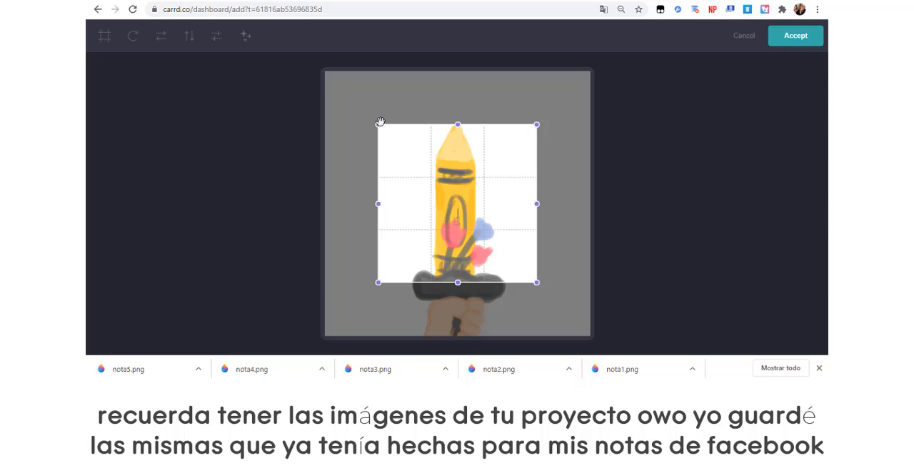
{"action": "left_click_drag", "start_coordinate": [380, 121], "coordinate": [325, 63]}
{"action": "left_click_drag", "start_coordinate": [528, 279], "coordinate": [590, 335]}
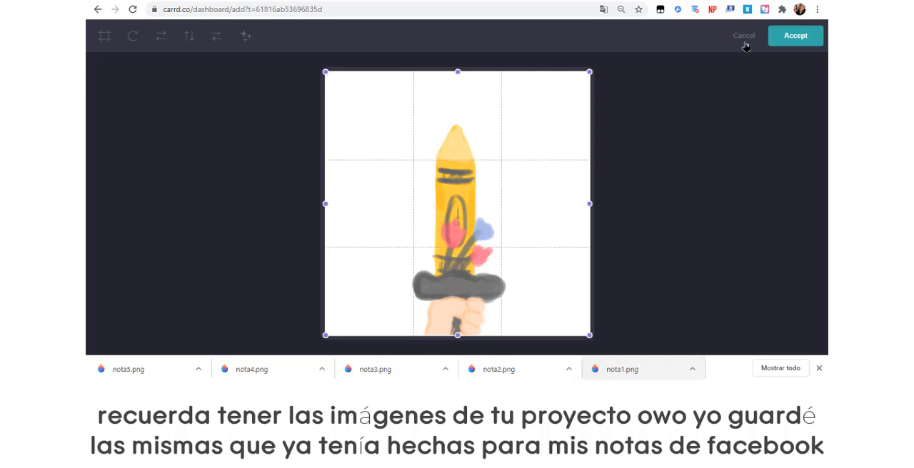
{"action": "left_click", "coordinate": [795, 34]}
Shrink the crayon image to a width of 5.75 and change its shape to Circle.
{"action": "left_click", "coordinate": [134, 32]}
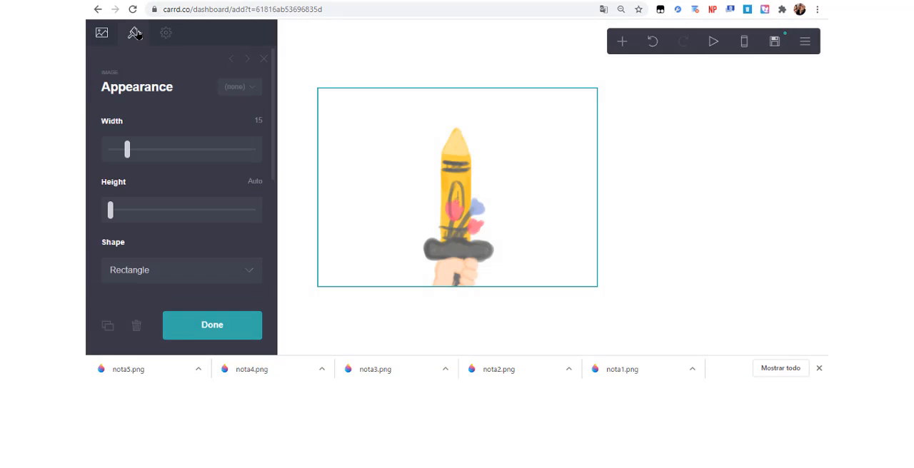
{"action": "left_click_drag", "start_coordinate": [127, 158], "coordinate": [118, 158]}
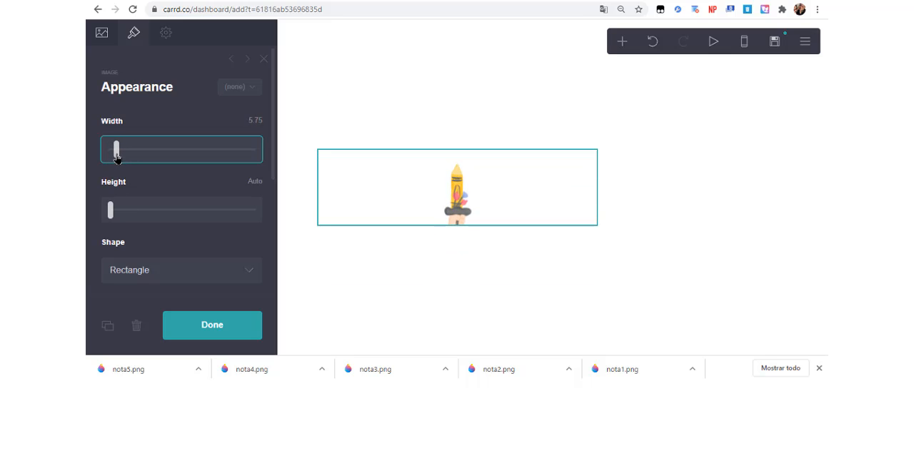
{"action": "left_click", "coordinate": [447, 200]}
{"action": "left_click", "coordinate": [447, 199]}
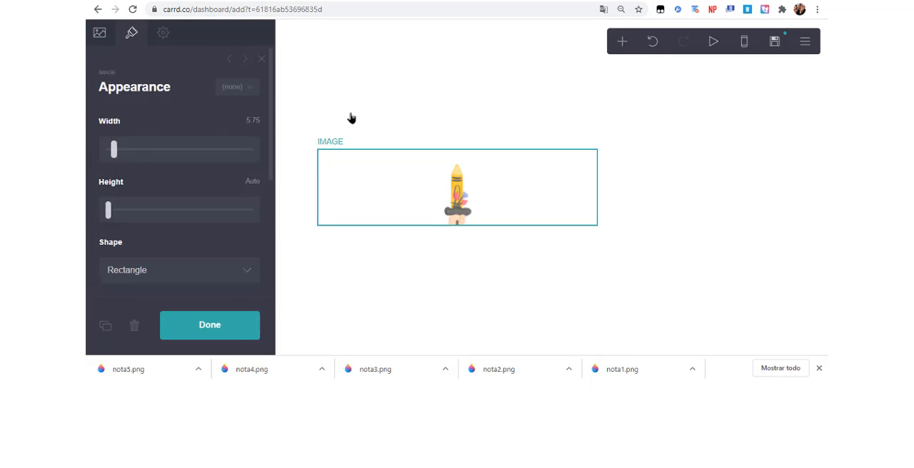
{"action": "scroll", "coordinate": [215, 179], "scroll_direction": "down", "scroll_amount": 2}
{"action": "left_click", "coordinate": [246, 152]}
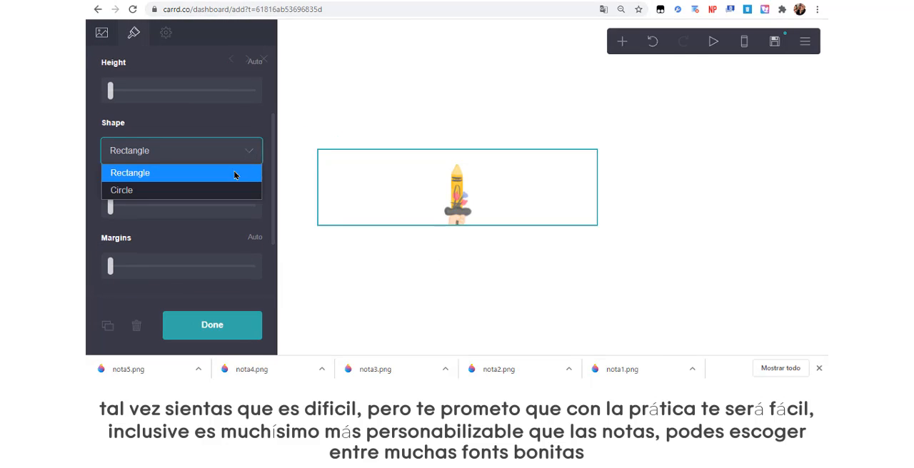
{"action": "left_click", "coordinate": [225, 190]}
Add a text element below the crayon image reading "CREATIVE SOULS".
{"action": "left_click", "coordinate": [620, 43]}
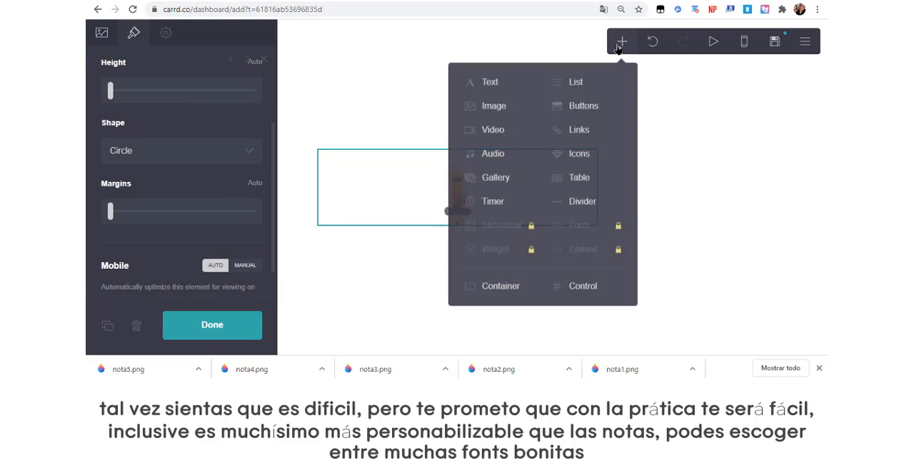
{"action": "left_click", "coordinate": [516, 92]}
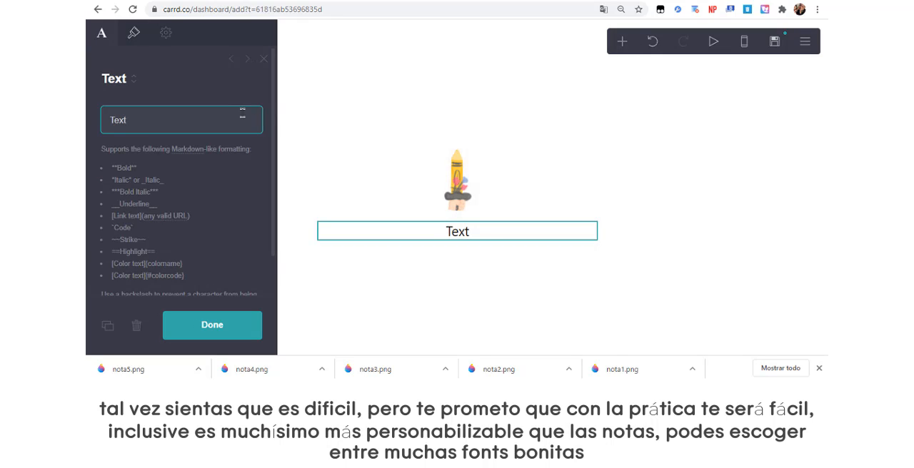
{"action": "type", "text": "CREATI"}
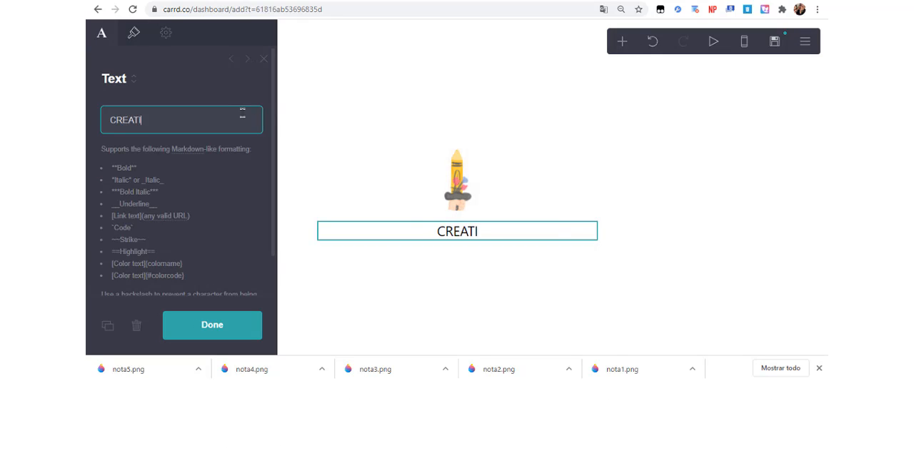
{"action": "type", "text": "VE SOULS"}
Try out fonts on the CREATIVE SOULS text and settle on Averia Sans Libre.
{"action": "left_click", "coordinate": [132, 33]}
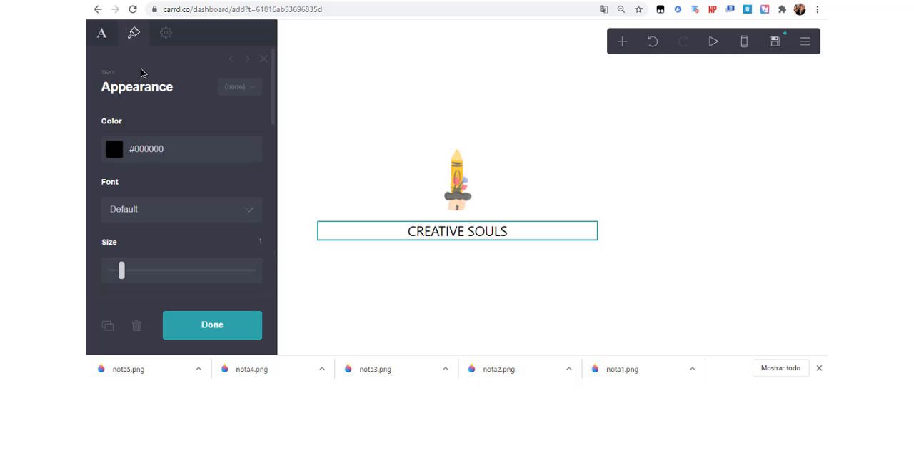
{"action": "left_click", "coordinate": [159, 212]}
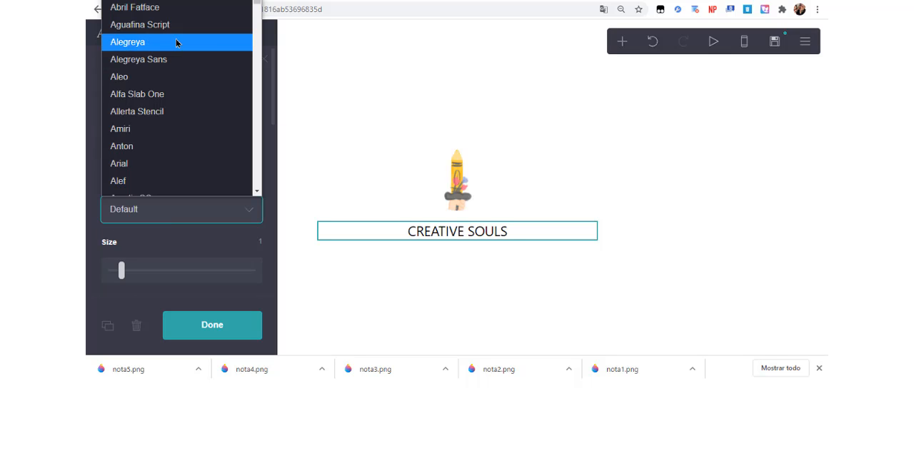
{"action": "left_click", "coordinate": [185, 9]}
{"action": "key", "text": "Down"}
{"action": "key", "text": "Down"}
{"action": "key", "text": "Down"}
{"action": "key", "text": "Down"}
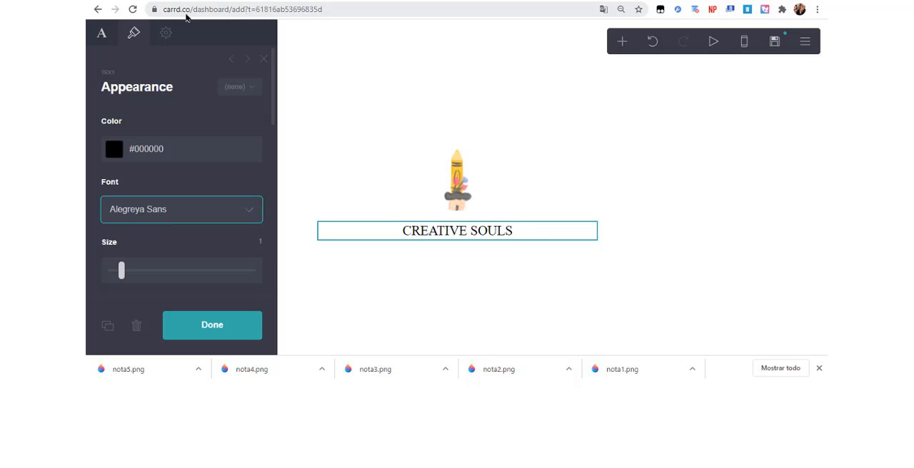
{"action": "key", "text": "Down"}
{"action": "key", "text": "Down"}
{"action": "key", "text": "Down"}
{"action": "key", "text": "Down"}
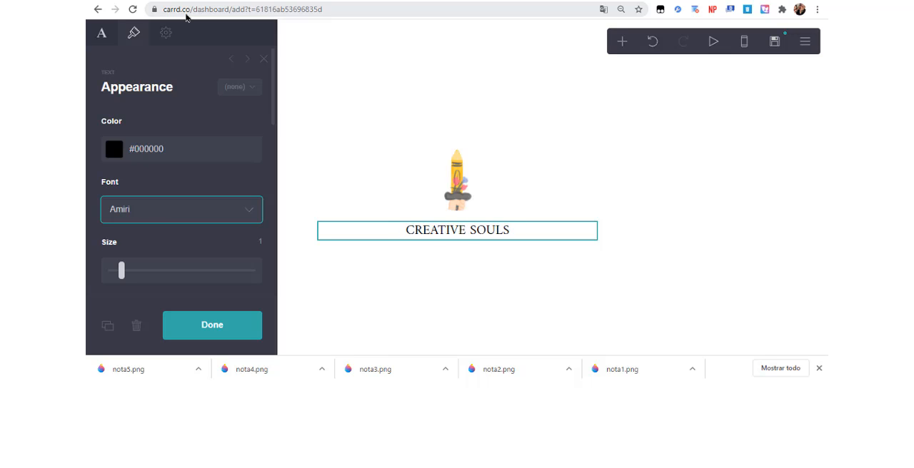
{"action": "key", "text": "Down"}
{"action": "key", "text": "Down"}
{"action": "key", "text": "Down"}
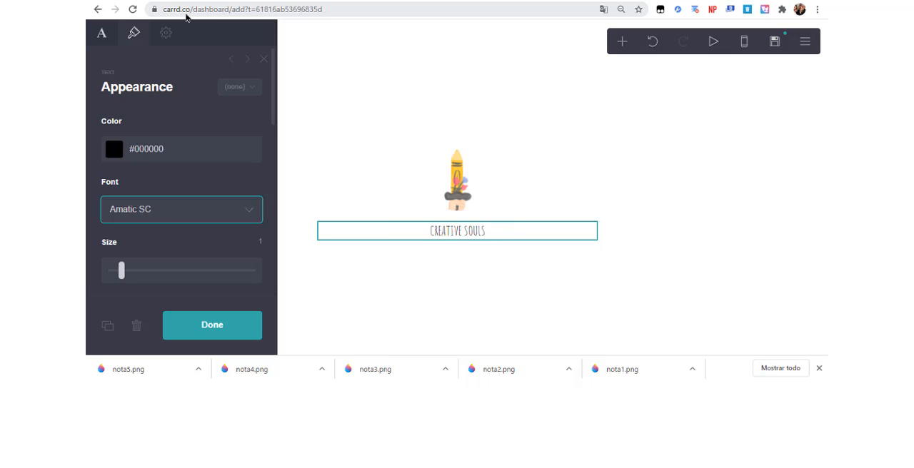
{"action": "key", "text": "Down"}
{"action": "key", "text": "Down"}
{"action": "key", "text": "Down"}
{"action": "key", "text": "Down"}
{"action": "key", "text": "Down"}
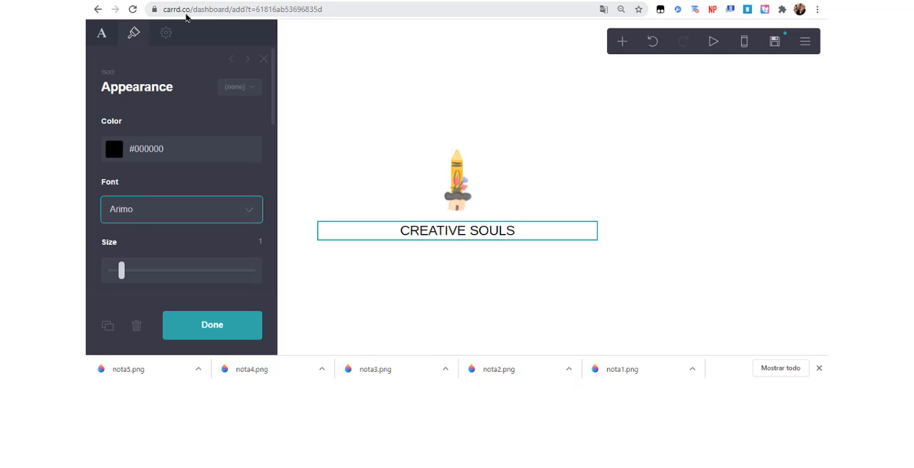
{"action": "key", "text": "Down"}
{"action": "key", "text": "Down"}
{"action": "key", "text": "Down"}
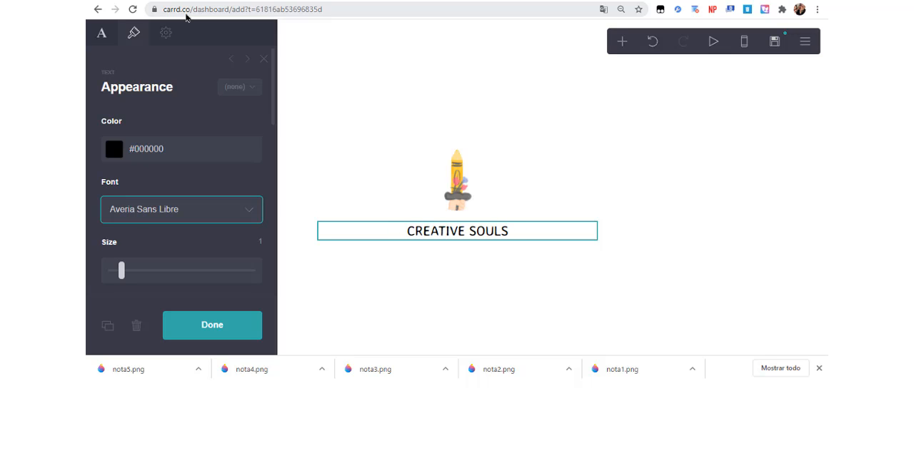
Reduce the size of the CREATIVE SOULS text to 0.75.
{"action": "left_click", "coordinate": [101, 33]}
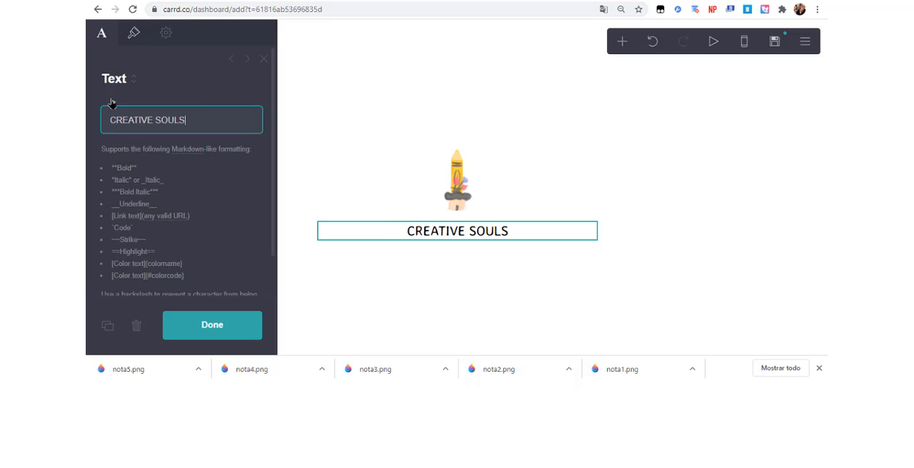
{"action": "left_click", "coordinate": [134, 34]}
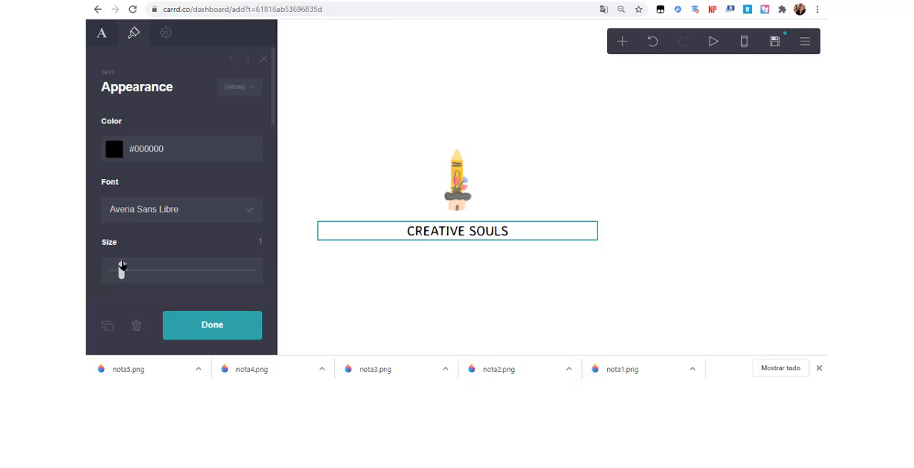
{"action": "left_click_drag", "start_coordinate": [121, 266], "coordinate": [117, 268]}
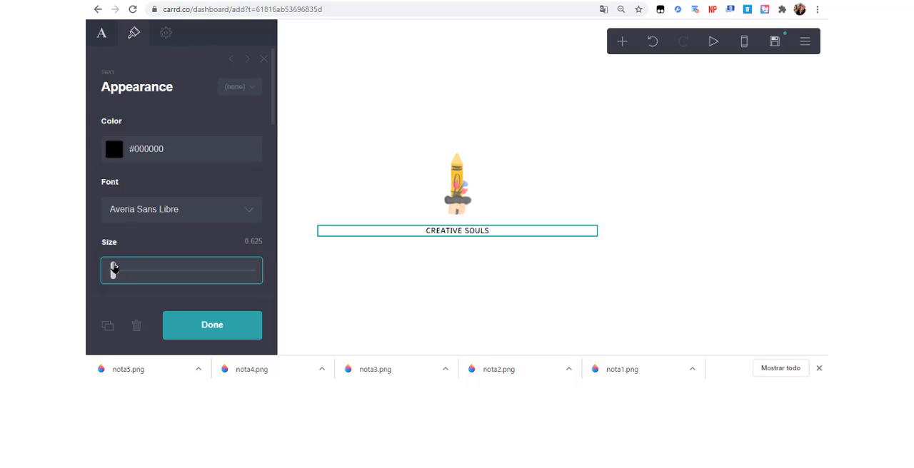
{"action": "left_click", "coordinate": [365, 121]}
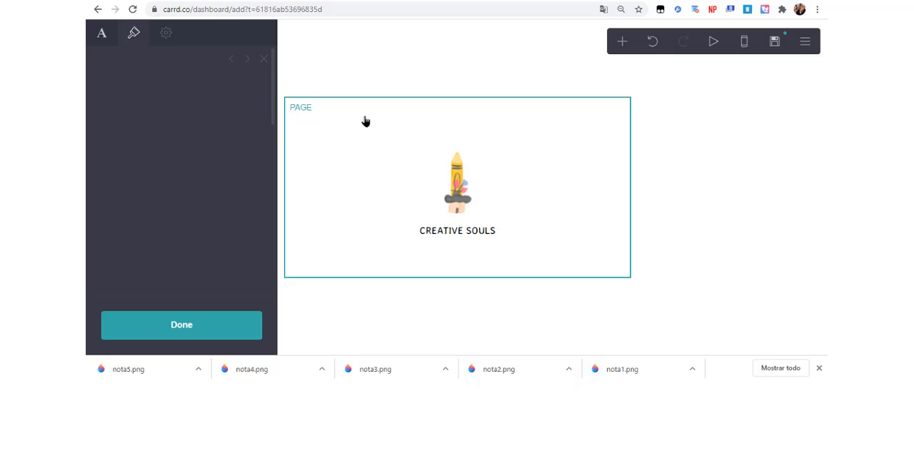
Add a second text element directly below the CREATIVE SOULS title.
{"action": "left_click", "coordinate": [451, 230]}
{"action": "left_click", "coordinate": [622, 42]}
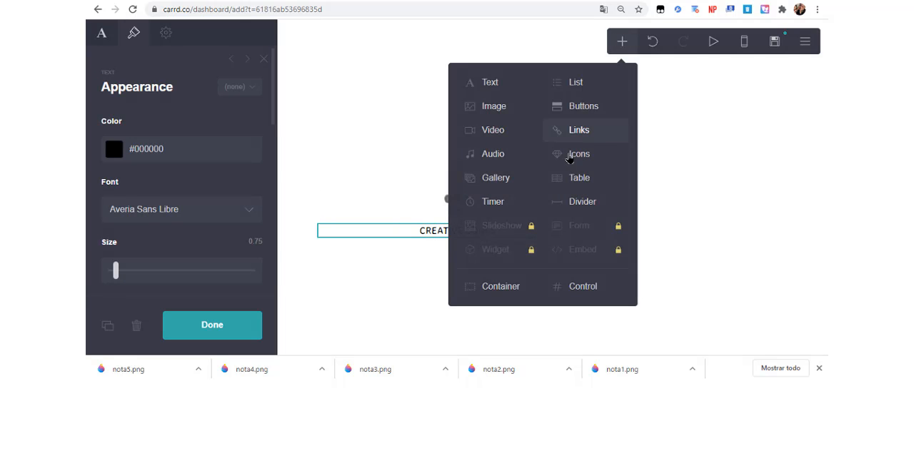
{"action": "left_click", "coordinate": [520, 93]}
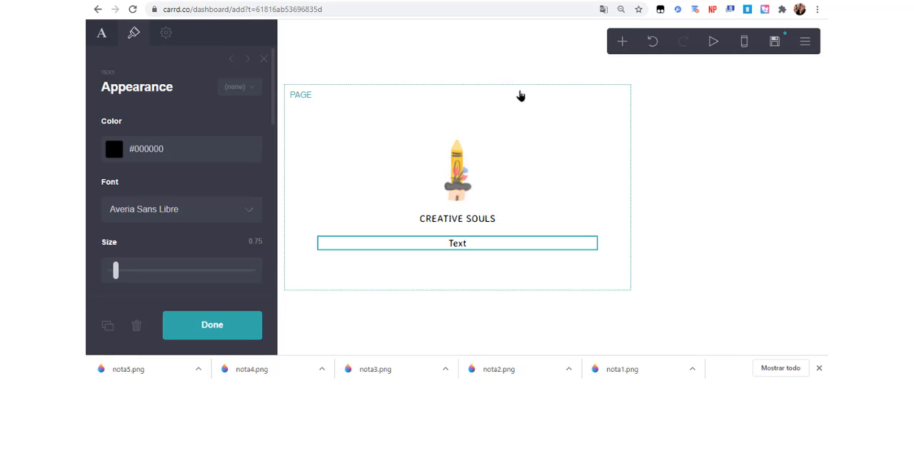
Set the font of the second text element below the title to Dosis.
{"action": "left_click", "coordinate": [100, 35]}
{"action": "left_click", "coordinate": [122, 35]}
{"action": "left_click", "coordinate": [147, 211]}
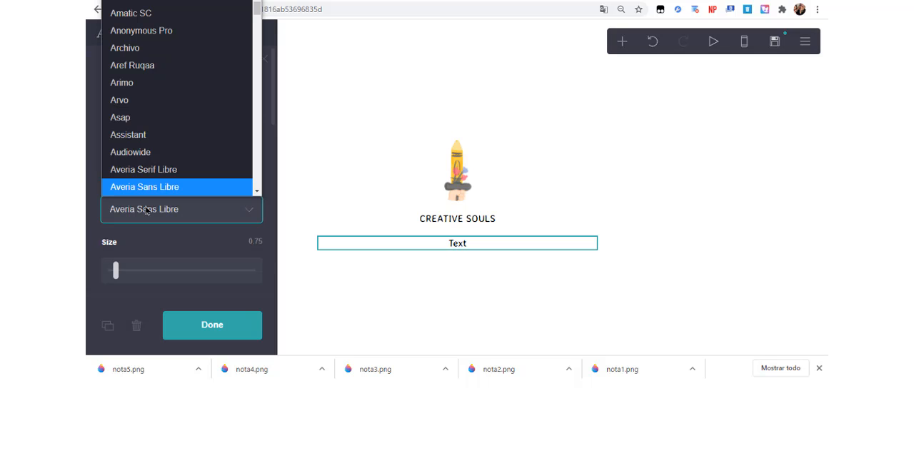
{"action": "type", "text": "do"}
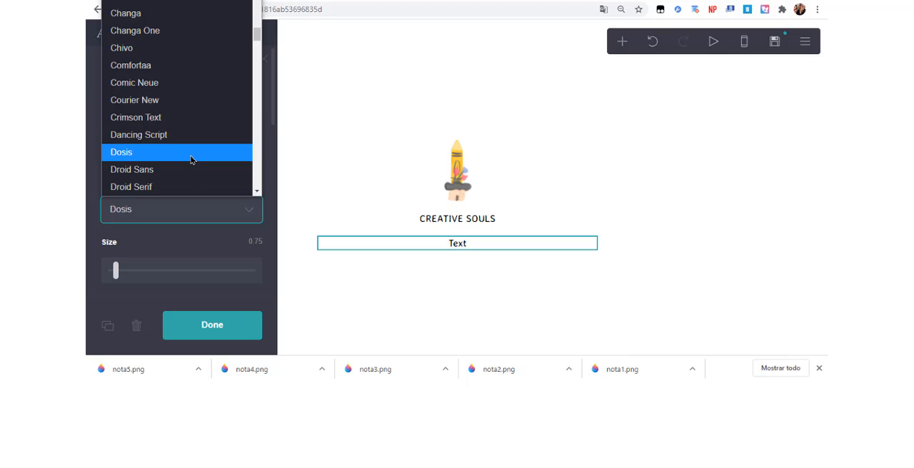
{"action": "left_click", "coordinate": [191, 158]}
Change the second text element's wording to "Club creativo de dibujo y edición".
{"action": "left_click", "coordinate": [111, 41]}
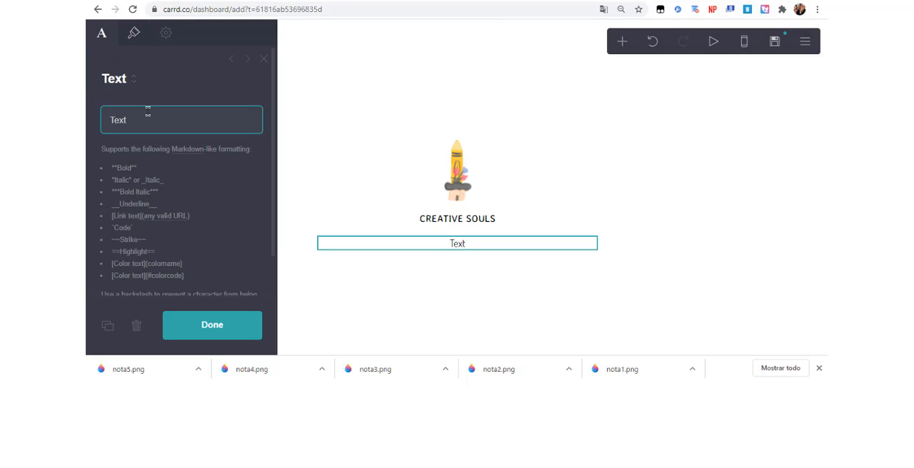
{"action": "type", "text": "TeClub de"}
{"action": "key", "text": "BackSpace"}
{"action": "key", "text": "BackSpace"}
{"action": "key", "text": "BackSpace"}
{"action": "type", "text": "creativo de dibu"}
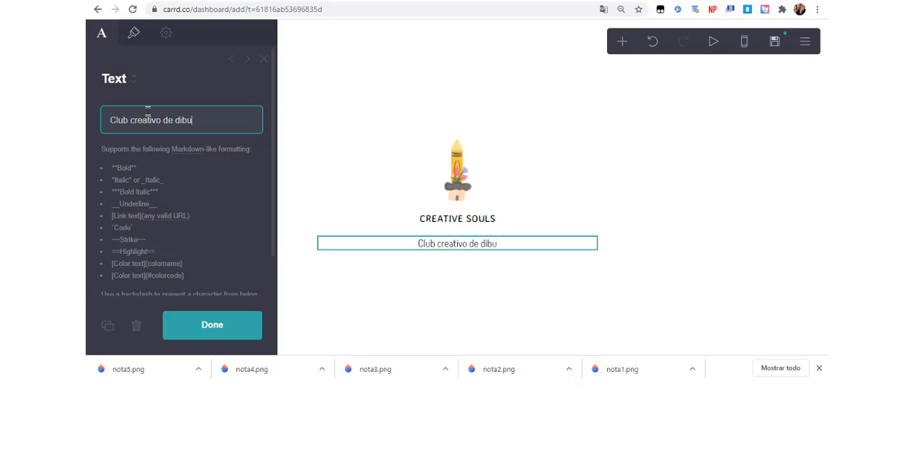
{"action": "type", "text": "jo y edición"}
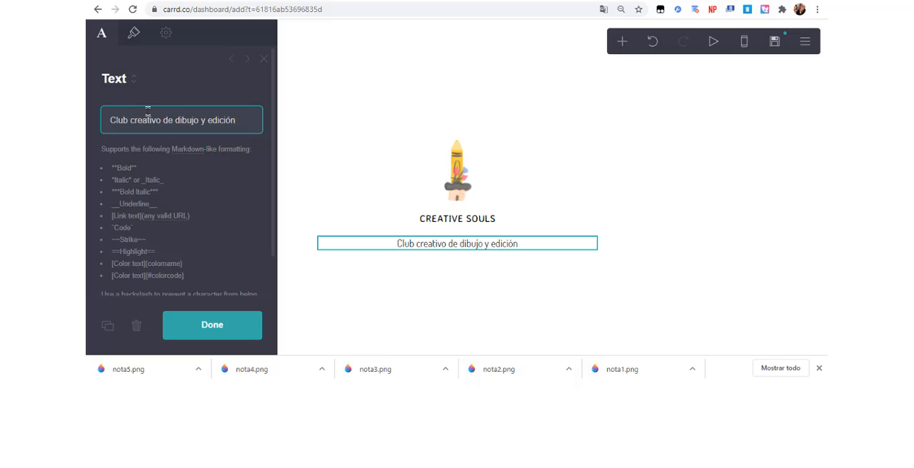
{"action": "left_click", "coordinate": [219, 337]}
Set the page width to 24 and both its vertical and horizontal padding to 0.
{"action": "left_click", "coordinate": [443, 246]}
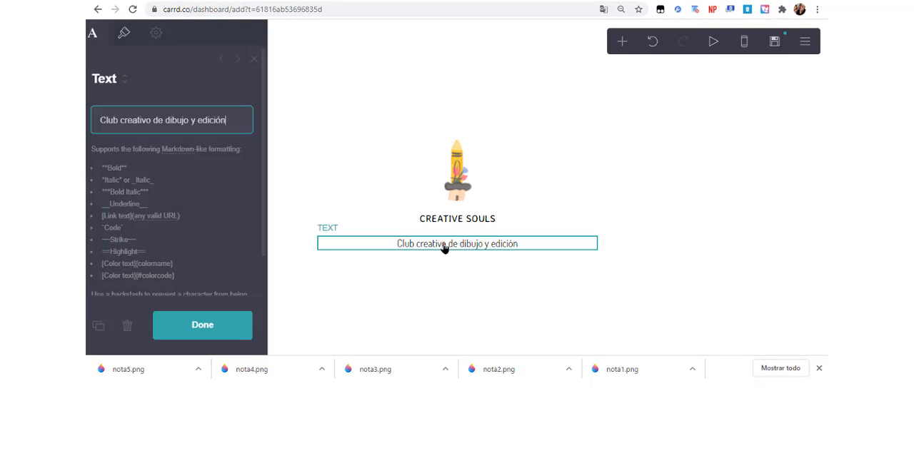
{"action": "left_click", "coordinate": [455, 231]}
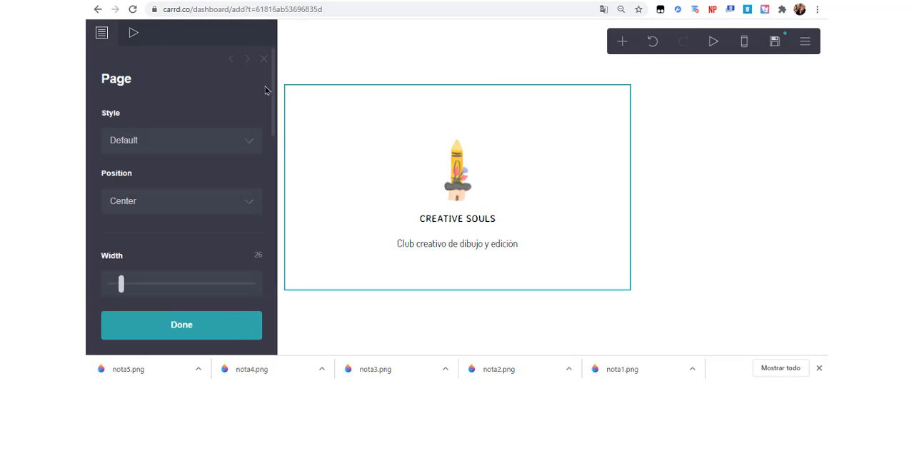
{"action": "scroll", "coordinate": [276, 93], "scroll_direction": "down", "scroll_amount": 3}
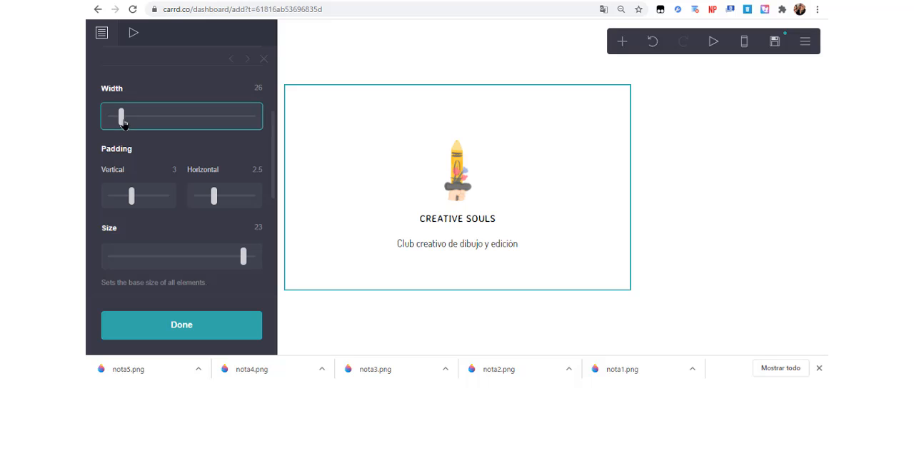
{"action": "left_click_drag", "start_coordinate": [123, 124], "coordinate": [117, 121]}
{"action": "mouse_move", "coordinate": [243, 255]}
{"action": "left_mouse_down"}
{"action": "mouse_move", "coordinate": [225, 257]}
{"action": "mouse_move", "coordinate": [241, 259]}
{"action": "left_mouse_up"}
{"action": "left_click_drag", "start_coordinate": [128, 204], "coordinate": [104, 209]}
{"action": "left_click_drag", "start_coordinate": [209, 199], "coordinate": [184, 211]}
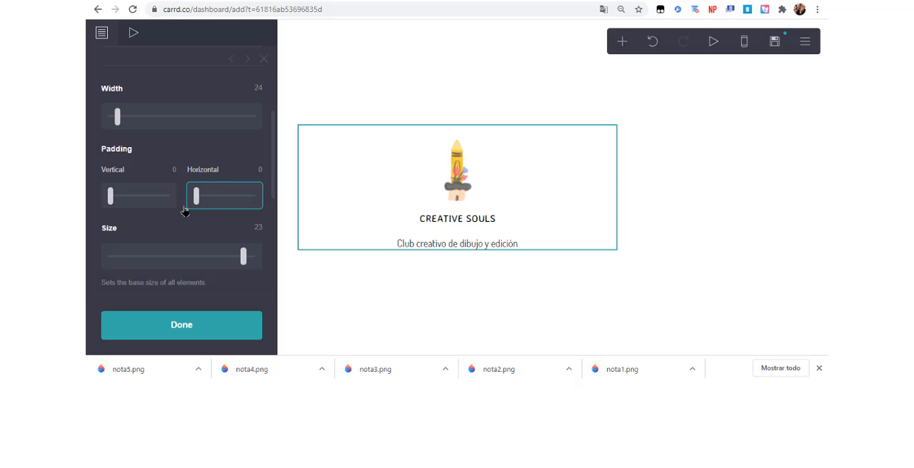
{"action": "left_click_drag", "start_coordinate": [274, 167], "coordinate": [268, 86]}
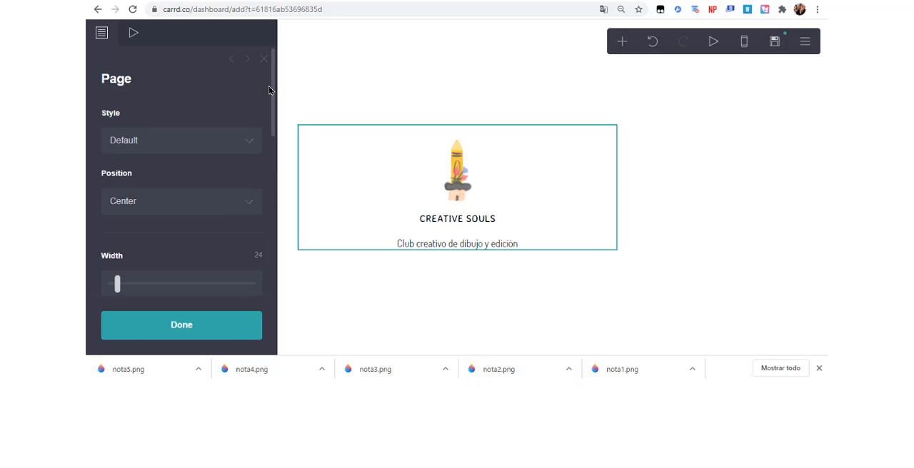
Set the CREATIVE SOULS title's weight to Extra Light and reduce its line spacing.
{"action": "left_click", "coordinate": [469, 223]}
{"action": "left_click", "coordinate": [135, 41]}
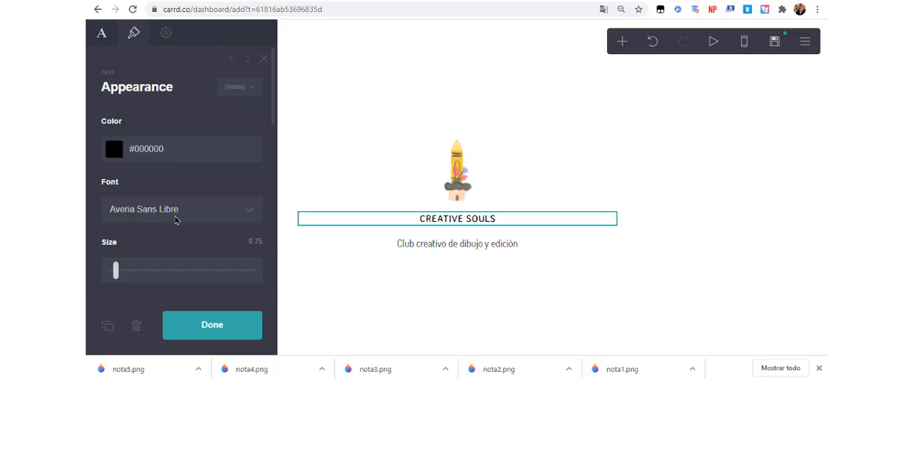
{"action": "left_click_drag", "start_coordinate": [114, 272], "coordinate": [115, 275]}
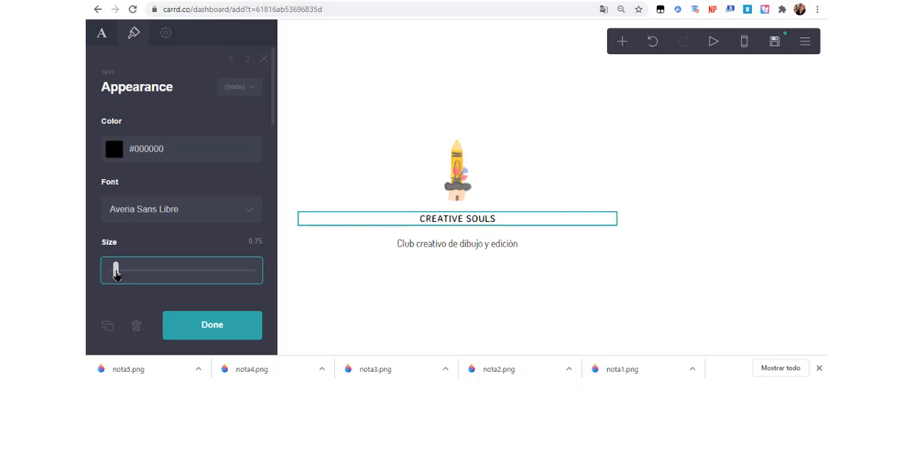
{"action": "left_click_drag", "start_coordinate": [273, 105], "coordinate": [270, 172]}
{"action": "scroll", "coordinate": [164, 135], "scroll_direction": "up", "scroll_amount": 3}
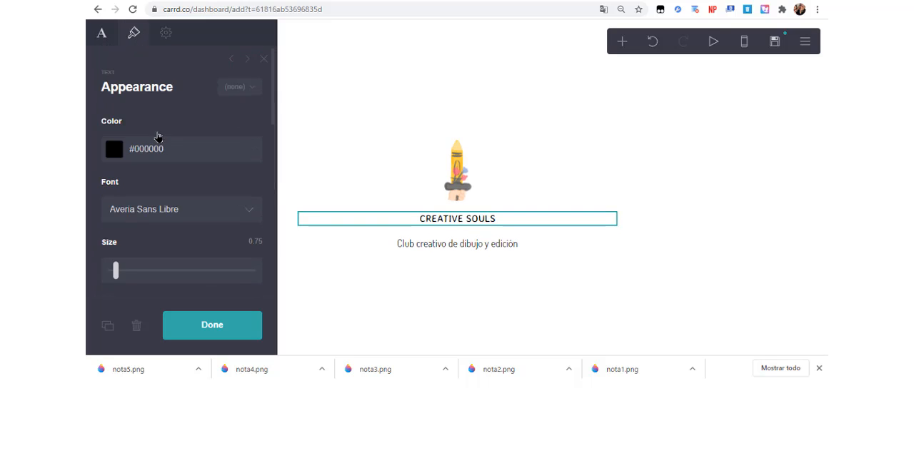
{"action": "scroll", "coordinate": [160, 172], "scroll_direction": "down", "scroll_amount": 3}
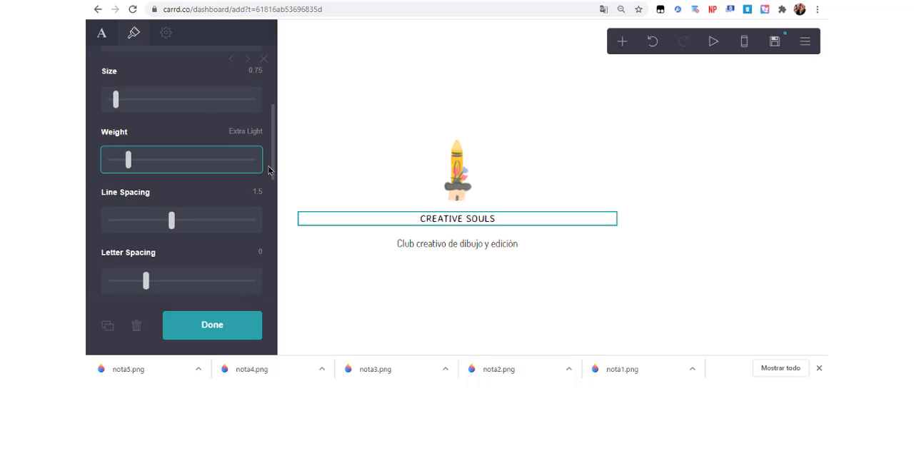
{"action": "scroll", "coordinate": [150, 178], "scroll_direction": "up", "scroll_amount": 3}
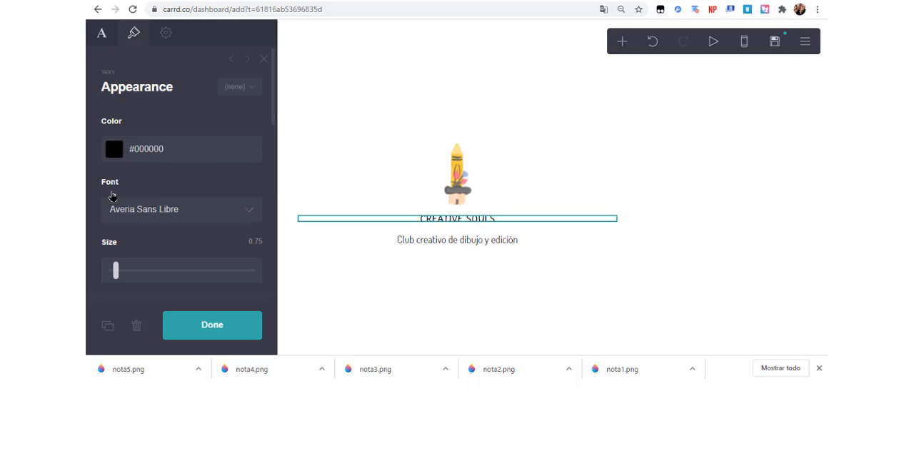
{"action": "left_click", "coordinate": [380, 117]}
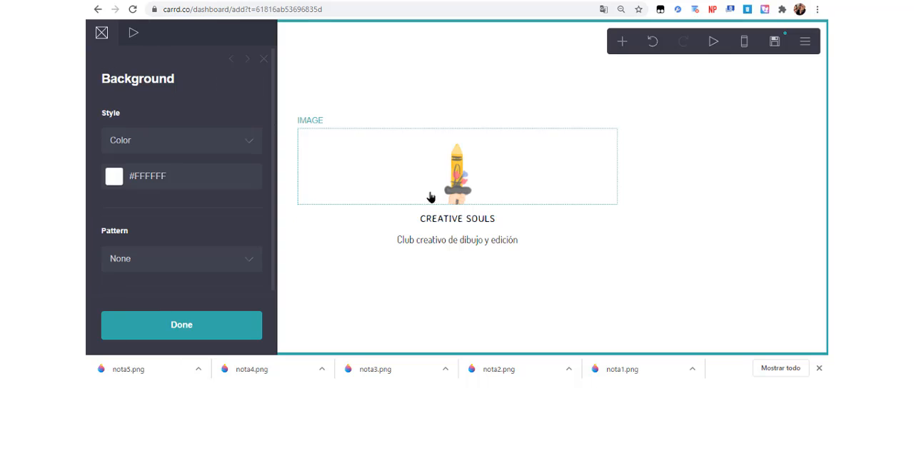
Set the "Club creativo de dibujo y edición" text to Light weight with 0.75 line spacing.
{"action": "left_click", "coordinate": [435, 240]}
{"action": "left_click_drag", "start_coordinate": [269, 123], "coordinate": [275, 199]}
{"action": "mouse_move", "coordinate": [162, 120]}
{"action": "left_mouse_down"}
{"action": "mouse_move", "coordinate": [109, 130]}
{"action": "mouse_move", "coordinate": [147, 128]}
{"action": "left_mouse_up"}
{"action": "left_click_drag", "start_coordinate": [170, 172], "coordinate": [101, 190]}
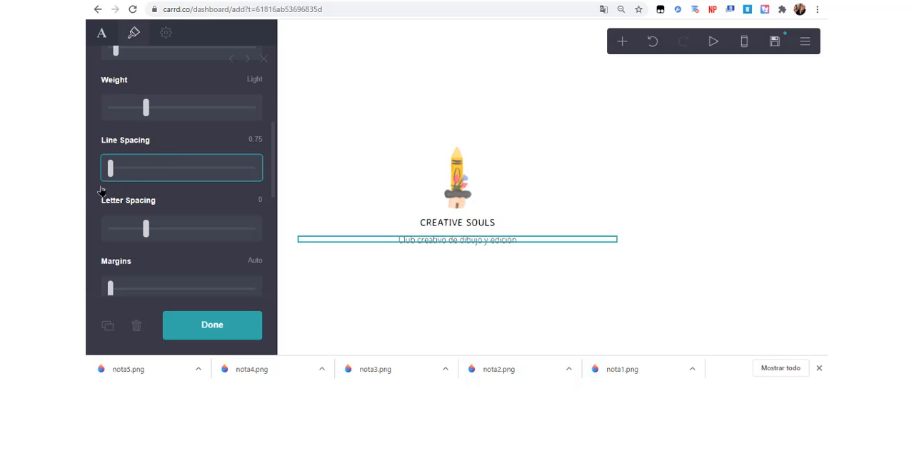
{"action": "left_click", "coordinate": [330, 108]}
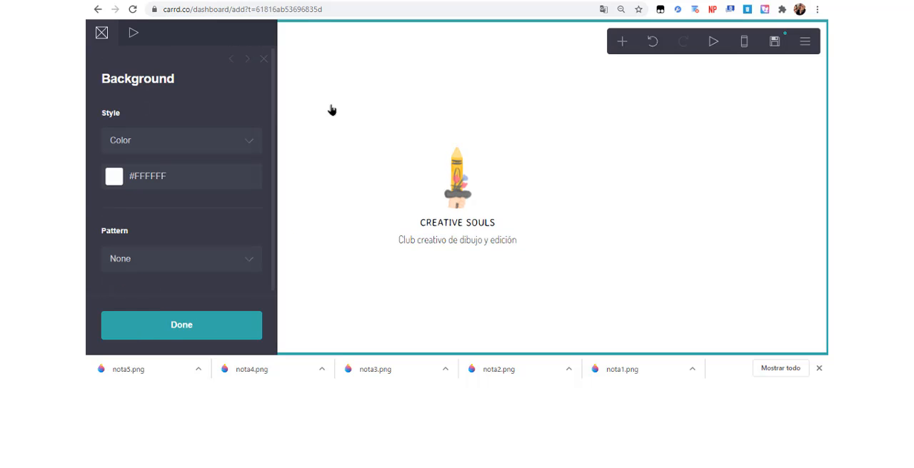
Add a Buttons element below the "Club creativo de dibujo y edición" text and give it three buttons.
{"action": "left_click", "coordinate": [434, 243]}
{"action": "left_click", "coordinate": [621, 42]}
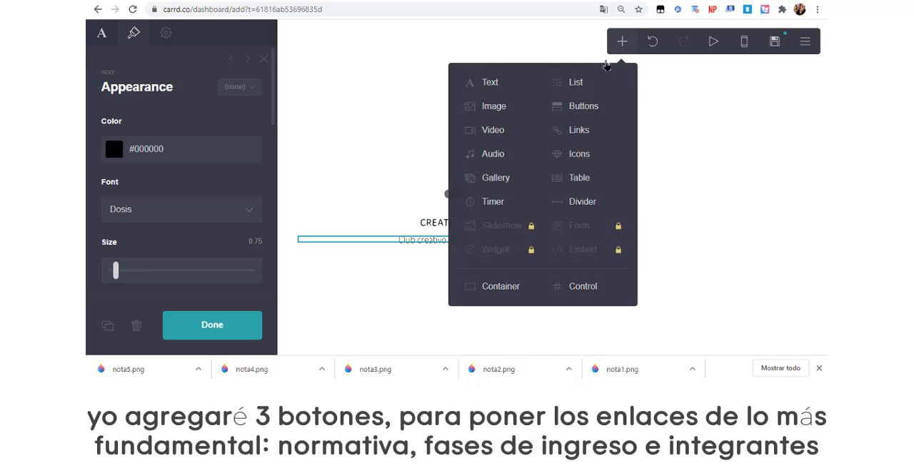
{"action": "left_click", "coordinate": [585, 116]}
{"action": "left_click", "coordinate": [243, 161]}
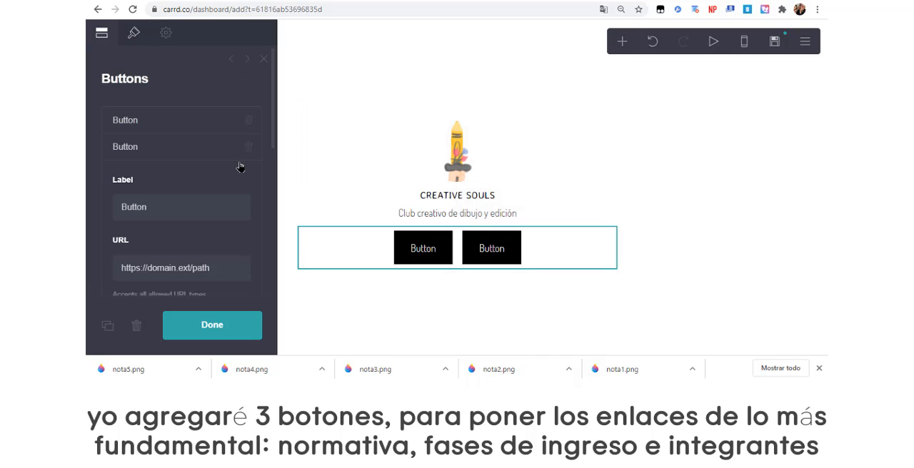
{"action": "left_click", "coordinate": [203, 150]}
{"action": "left_click", "coordinate": [190, 187]}
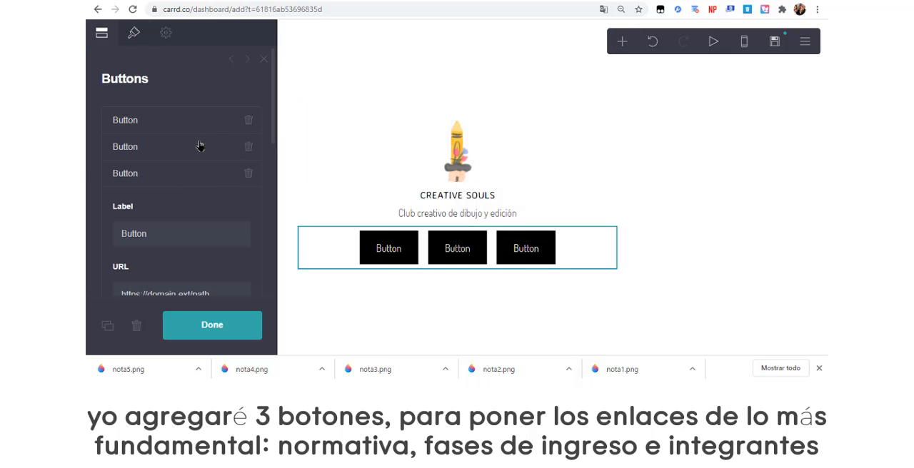
Label the first button "normativa".
{"action": "left_click", "coordinate": [211, 121]}
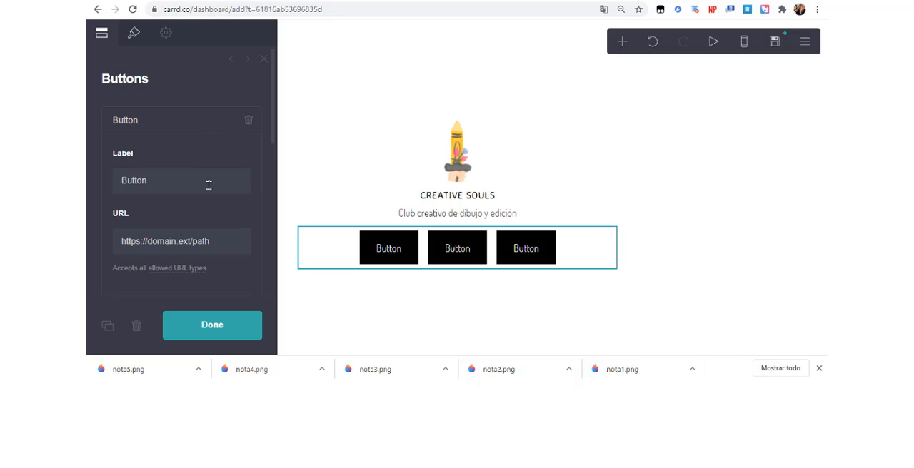
{"action": "double_click", "coordinate": [208, 184]}
{"action": "left_click", "coordinate": [208, 184]}
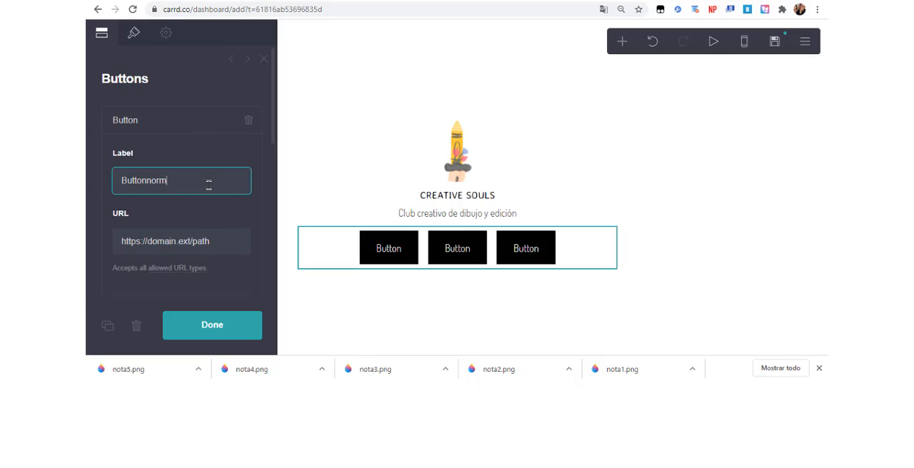
{"action": "type", "text": "norm"}
{"action": "key", "text": "BackSpace"}
{"action": "key", "text": "BackSpace"}
{"action": "key", "text": "BackSpace"}
{"action": "key", "text": "BackSpace"}
{"action": "key", "text": "BackSpace"}
{"action": "key", "text": "BackSpace"}
{"action": "key", "text": "BackSpace"}
{"action": "key", "text": "BackSpace"}
{"action": "key", "text": "BackSpace"}
{"action": "key", "text": "BackSpace"}
{"action": "left_click", "coordinate": [198, 121]}
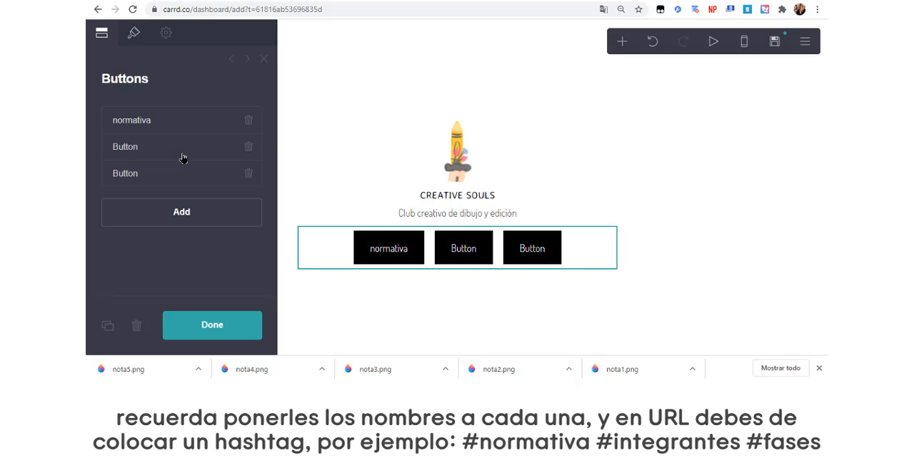
Label the second button "fases de ingreso".
{"action": "left_click", "coordinate": [182, 148]}
{"action": "left_click", "coordinate": [166, 206]}
{"action": "key", "text": "ctrl+a"}
{"action": "key", "text": "BackSpace"}
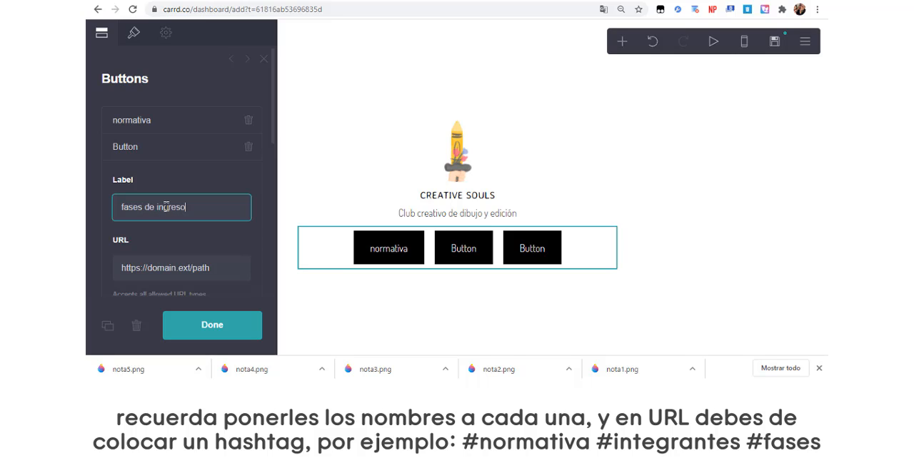
{"action": "type", "text": "fases de ingreso"}
{"action": "left_click", "coordinate": [191, 148]}
Label the third button "personajes".
{"action": "left_click", "coordinate": [181, 172]}
{"action": "left_click", "coordinate": [157, 233]}
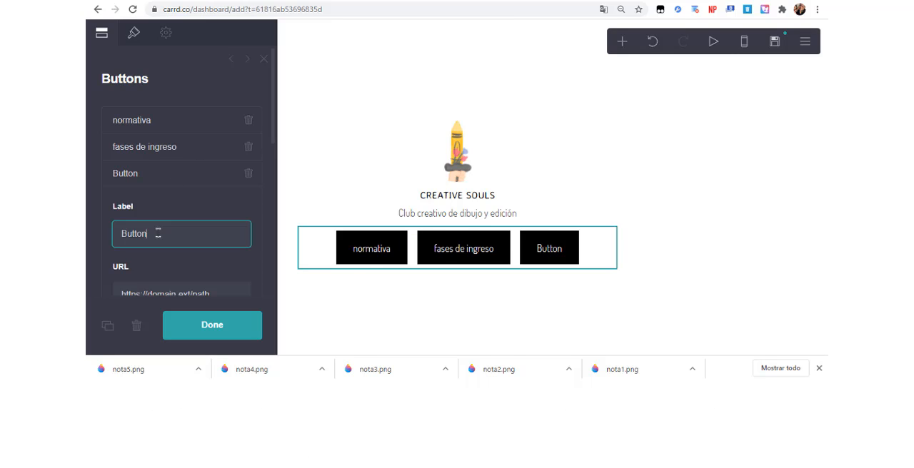
{"action": "key", "text": "ctrl+a"}
{"action": "type", "text": "p"}
Set the URL of the normativa button to #normativa and that of the fases de ingreso button to #fases.
{"action": "left_click", "coordinate": [190, 123]}
{"action": "triple_click", "coordinate": [157, 240]}
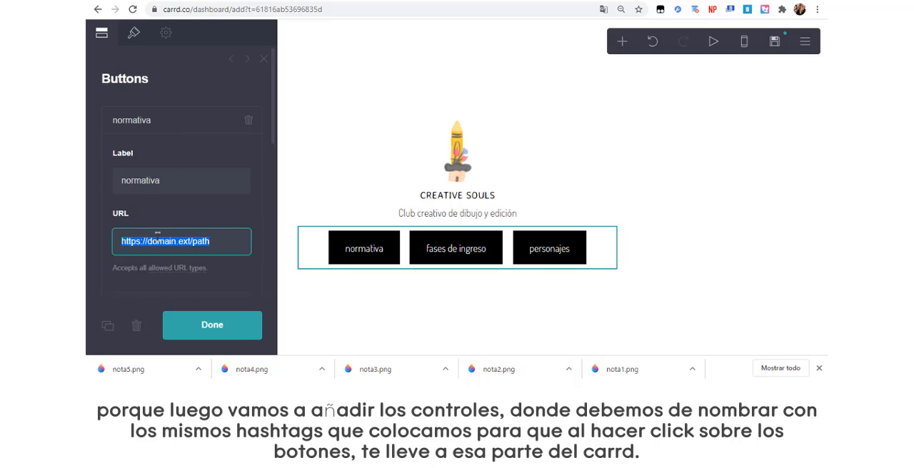
{"action": "type", "text": "#normativa"}
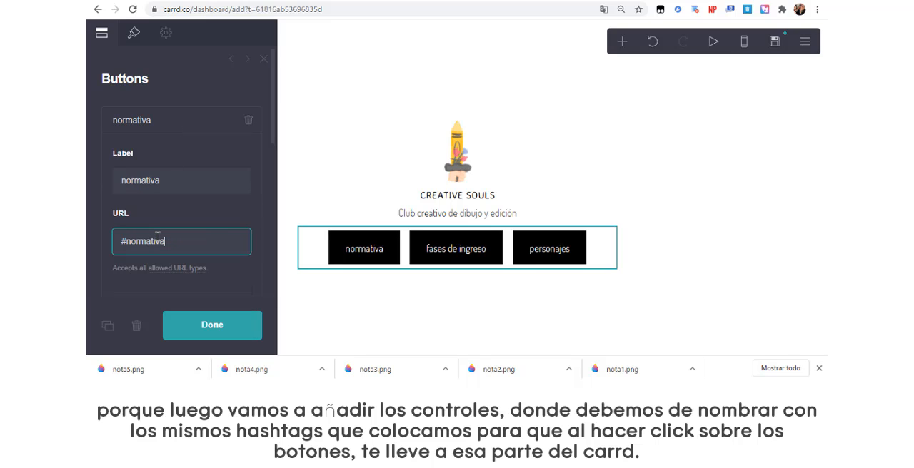
{"action": "left_click", "coordinate": [195, 126]}
{"action": "left_click", "coordinate": [185, 148]}
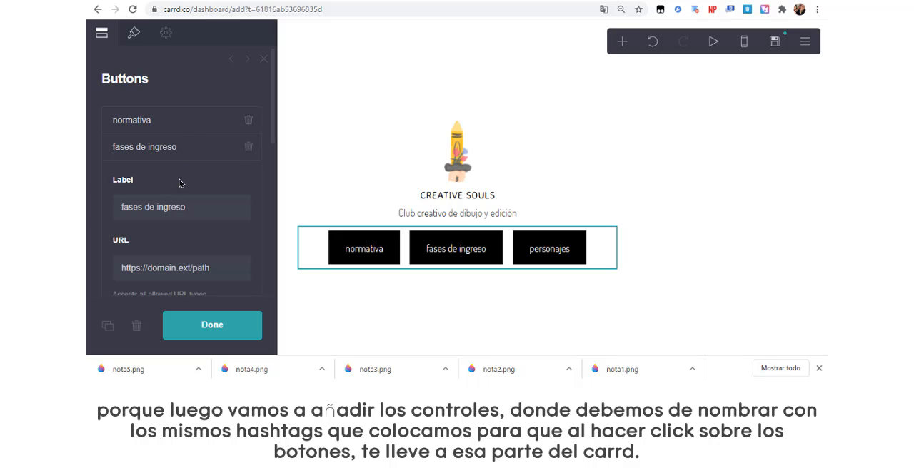
{"action": "triple_click", "coordinate": [158, 266]}
{"action": "type", "text": "#fases"}
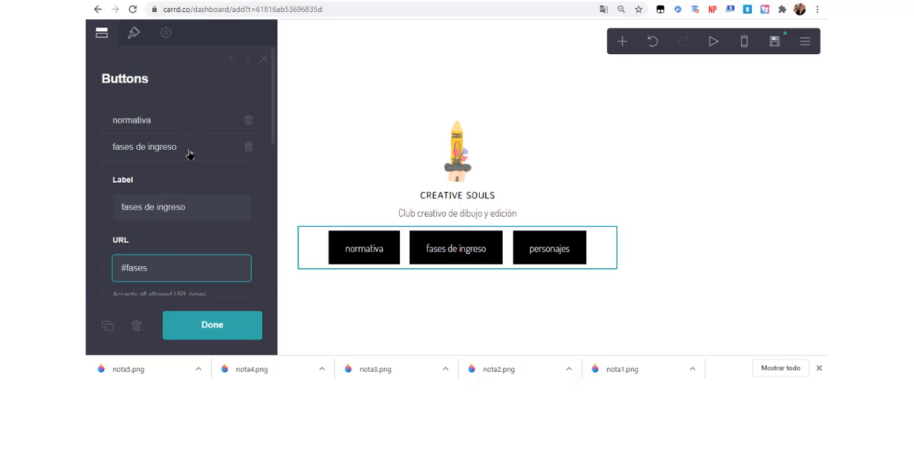
{"action": "left_click", "coordinate": [190, 150]}
Set the third button's URL to #integrantes and its label to "integrantes".
{"action": "left_click", "coordinate": [178, 178]}
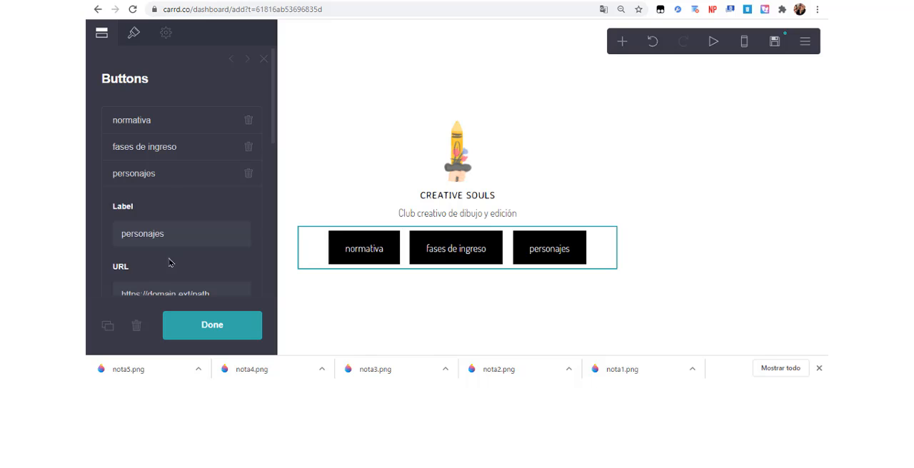
{"action": "triple_click", "coordinate": [196, 289]}
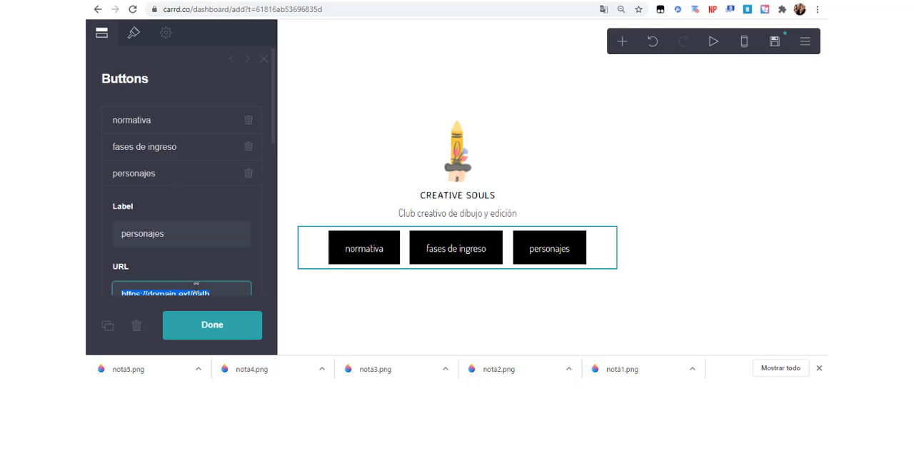
{"action": "type", "text": "#integrantes"}
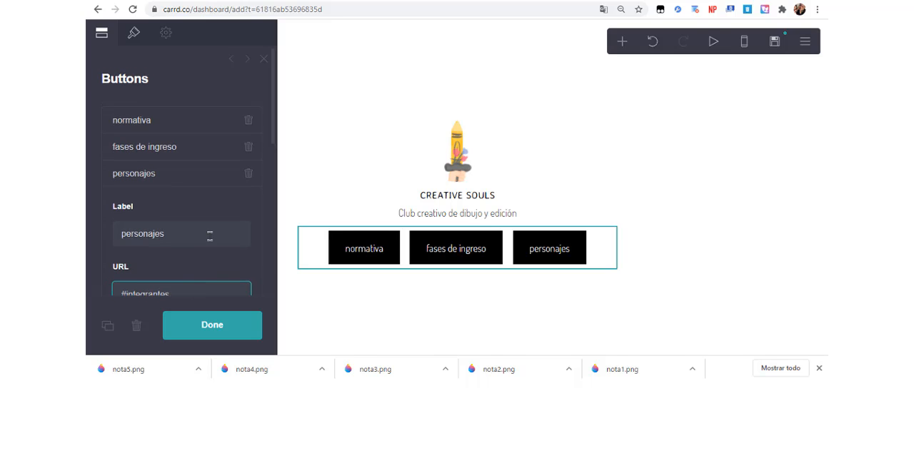
{"action": "key", "text": "shift+Tab"}
{"action": "type", "text": "integ"}
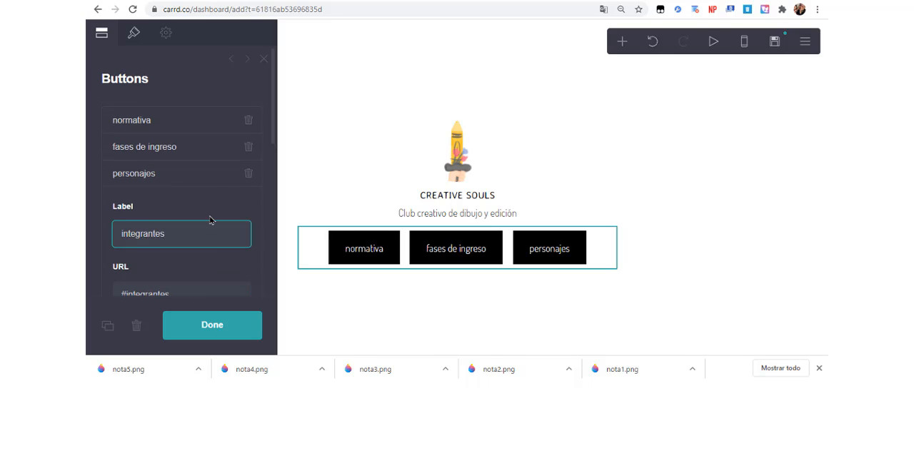
{"action": "left_click", "coordinate": [211, 191]}
Set the background colour of the three buttons to lavender #C1ABFF.
{"action": "left_click", "coordinate": [134, 34]}
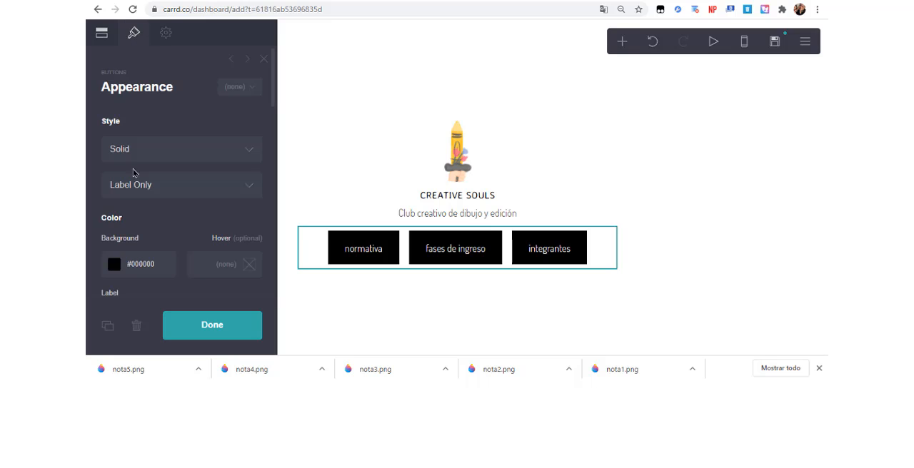
{"action": "left_click", "coordinate": [116, 265]}
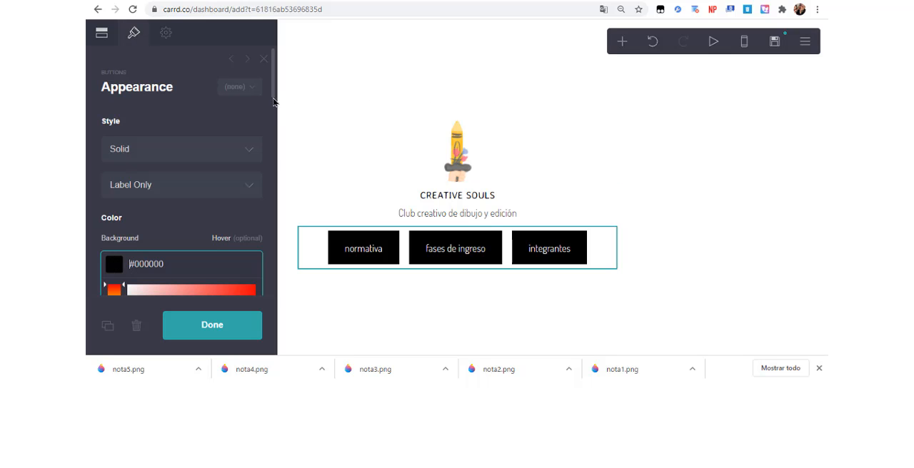
{"action": "scroll", "coordinate": [275, 110], "scroll_direction": "down", "scroll_amount": 3}
{"action": "left_click_drag", "start_coordinate": [115, 228], "coordinate": [115, 220]}
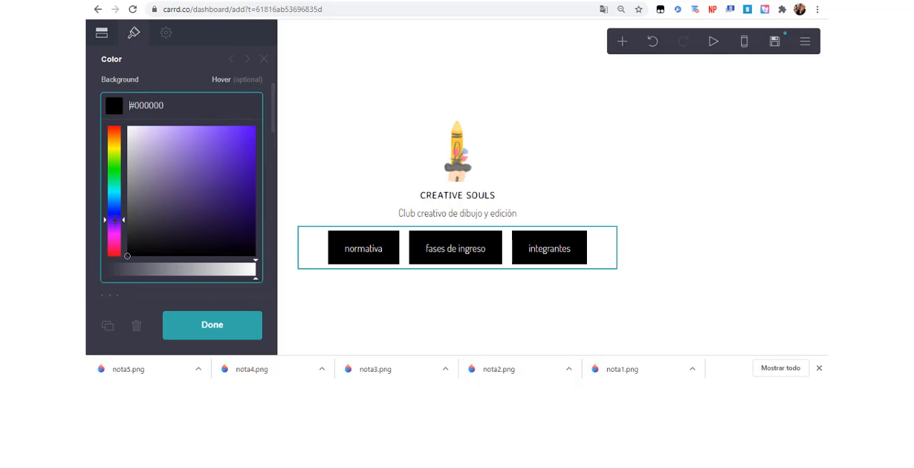
{"action": "left_click", "coordinate": [166, 155]}
{"action": "scroll", "coordinate": [169, 147], "scroll_direction": "up", "scroll_amount": 3}
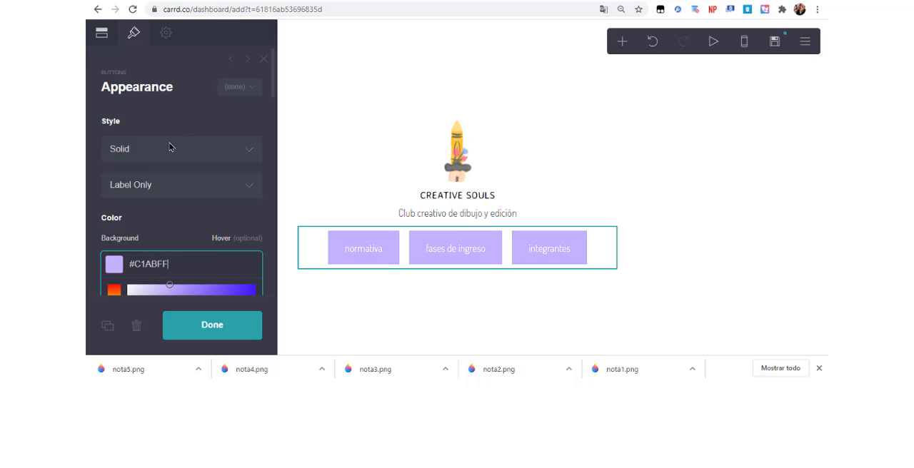
{"action": "left_click", "coordinate": [150, 226]}
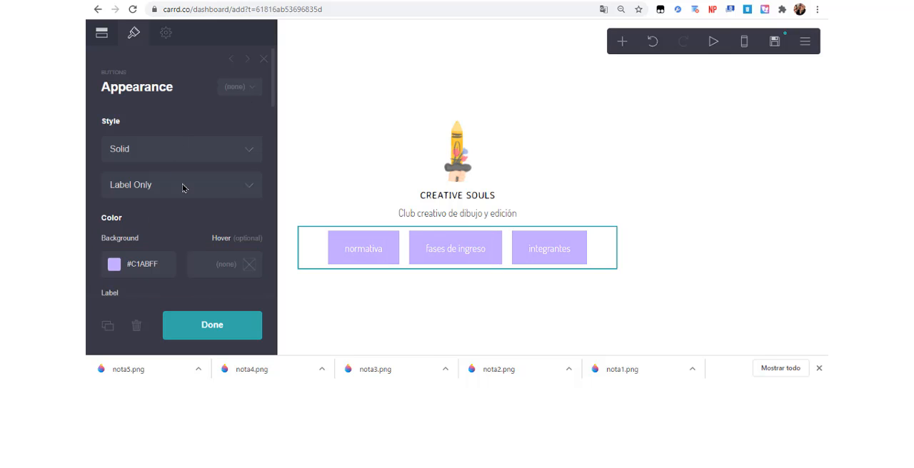
Set the buttons' hover background colour to pink #F781B2.
{"action": "scroll", "coordinate": [260, 102], "scroll_direction": "down", "scroll_amount": 2}
{"action": "left_click", "coordinate": [249, 135]}
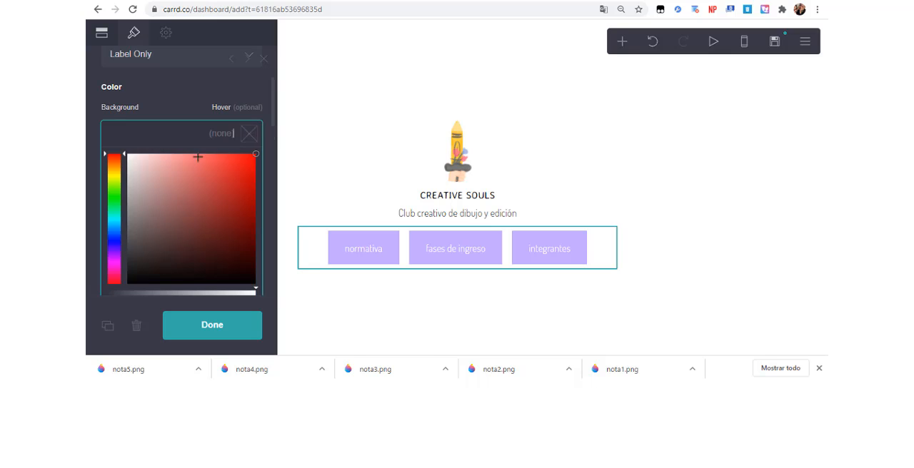
{"action": "left_click_drag", "start_coordinate": [114, 273], "coordinate": [114, 275]}
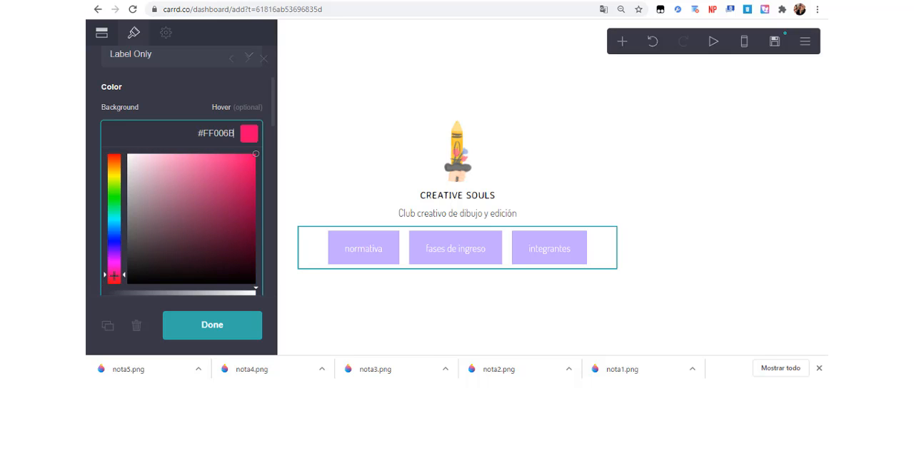
{"action": "mouse_move", "coordinate": [193, 170]}
{"action": "left_mouse_down"}
{"action": "mouse_move", "coordinate": [174, 157]}
{"action": "mouse_move", "coordinate": [190, 169]}
{"action": "mouse_move", "coordinate": [189, 158]}
{"action": "left_mouse_up"}
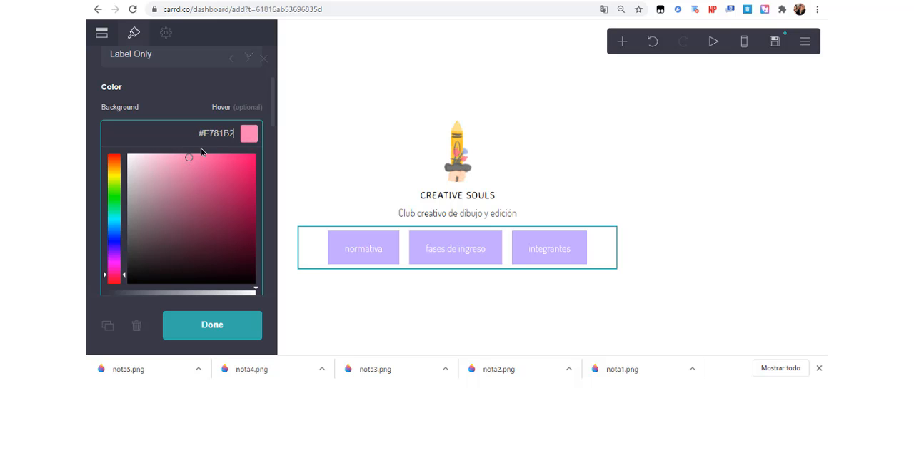
{"action": "left_click", "coordinate": [252, 115]}
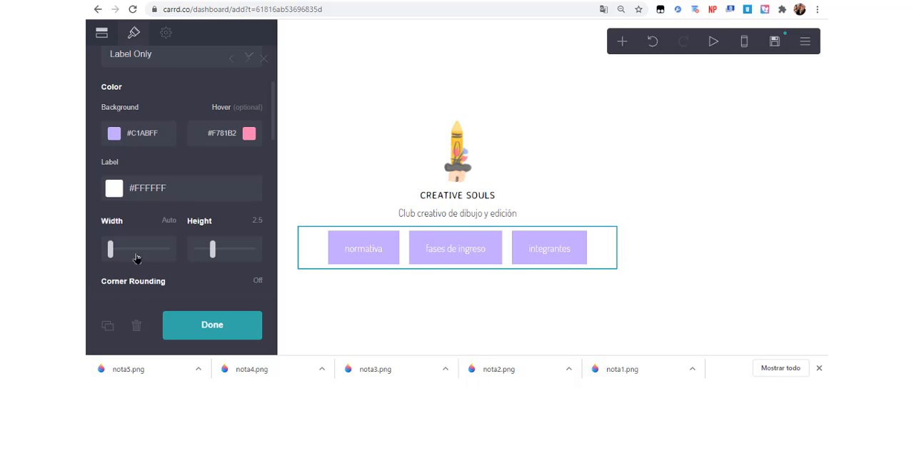
Resize the buttons to width 5.125 and height 1.5, with corner rounding set to 2.
{"action": "mouse_move", "coordinate": [113, 257]}
{"action": "left_mouse_down"}
{"action": "mouse_move", "coordinate": [147, 257]}
{"action": "mouse_move", "coordinate": [118, 260]}
{"action": "left_mouse_up"}
{"action": "left_click_drag", "start_coordinate": [215, 250], "coordinate": [178, 265]}
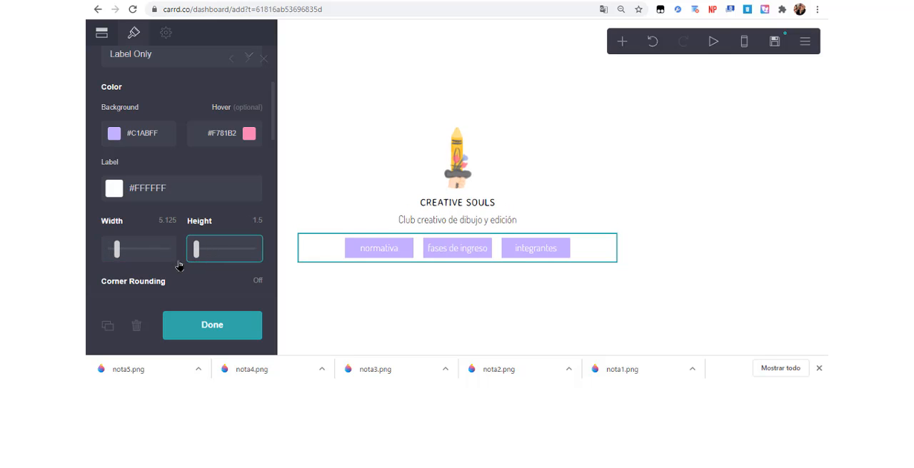
{"action": "scroll", "coordinate": [128, 211], "scroll_direction": "down", "scroll_amount": 3}
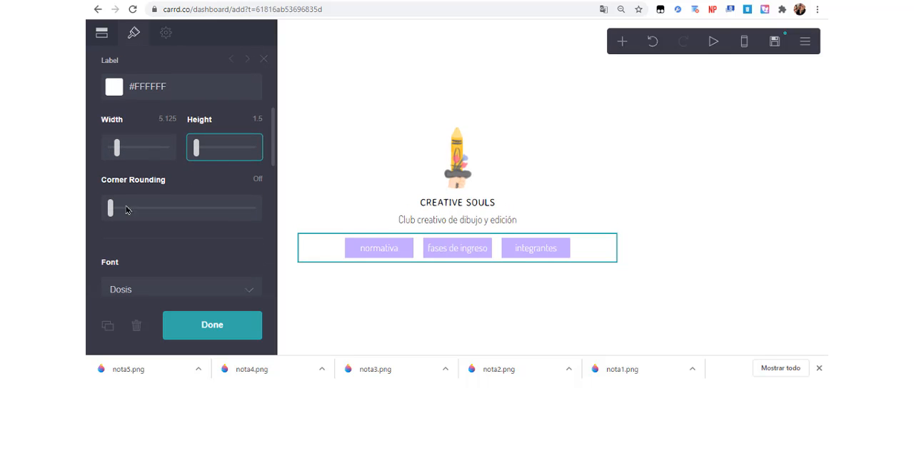
{"action": "left_click", "coordinate": [111, 208]}
Set the buttons' width to 4 and reduce their label text size to fit inside the narrower shapes.
{"action": "scroll", "coordinate": [232, 229], "scroll_direction": "up", "scroll_amount": 3}
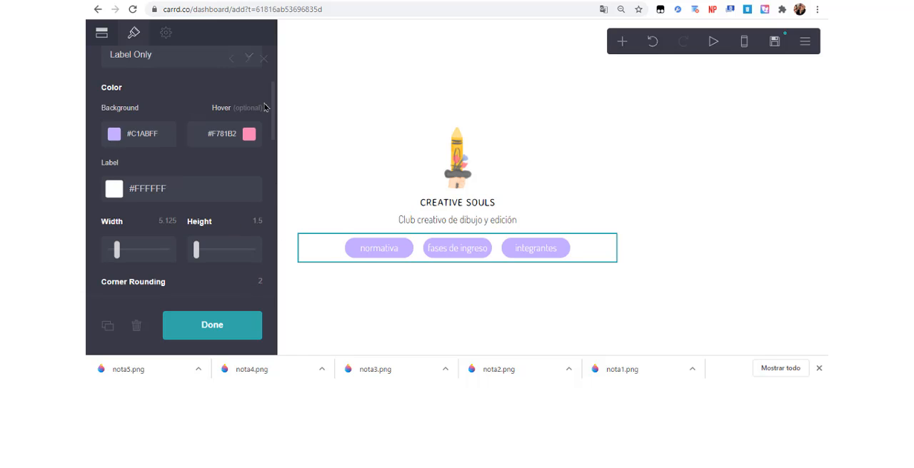
{"action": "left_click_drag", "start_coordinate": [272, 112], "coordinate": [277, 194]}
{"action": "scroll", "coordinate": [121, 153], "scroll_direction": "up", "scroll_amount": 5}
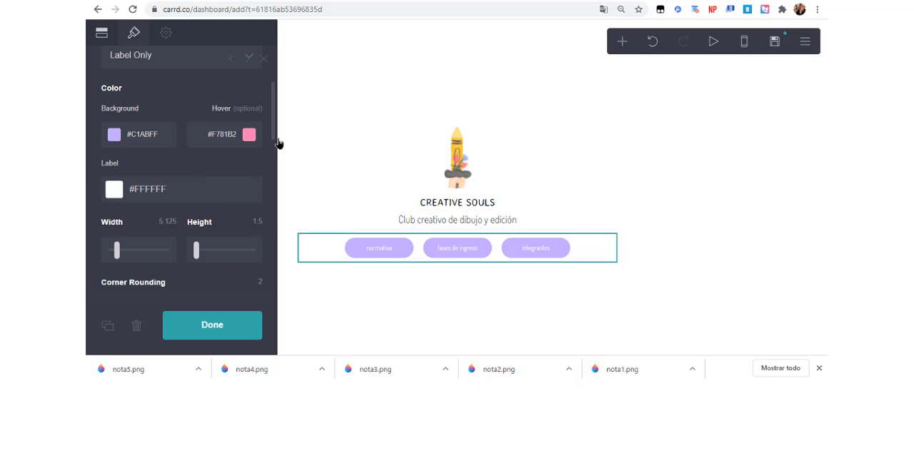
{"action": "scroll", "coordinate": [276, 136], "scroll_direction": "down", "scroll_amount": 3}
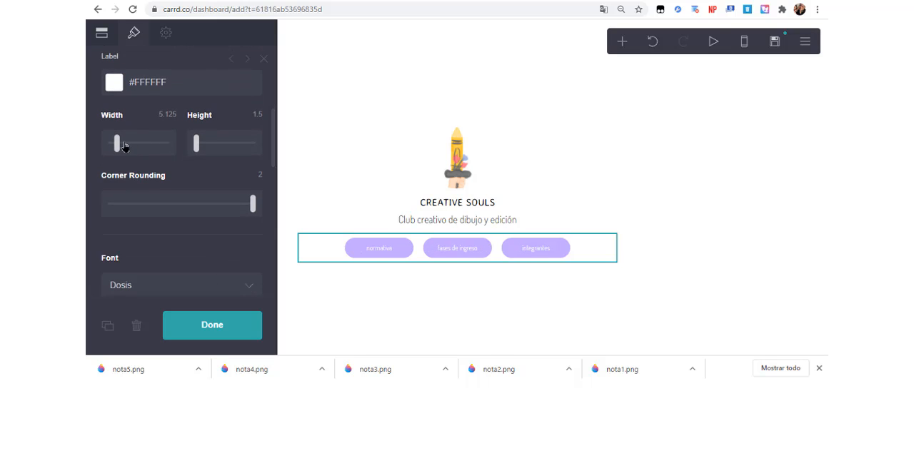
{"action": "left_click_drag", "start_coordinate": [122, 147], "coordinate": [116, 147]}
{"action": "scroll", "coordinate": [116, 147], "scroll_direction": "up", "scroll_amount": 3}
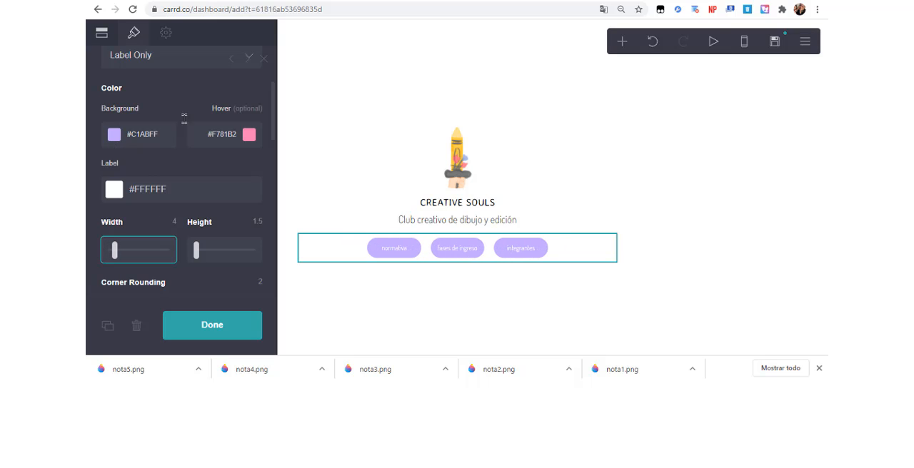
{"action": "scroll", "coordinate": [270, 118], "scroll_direction": "down", "scroll_amount": 5}
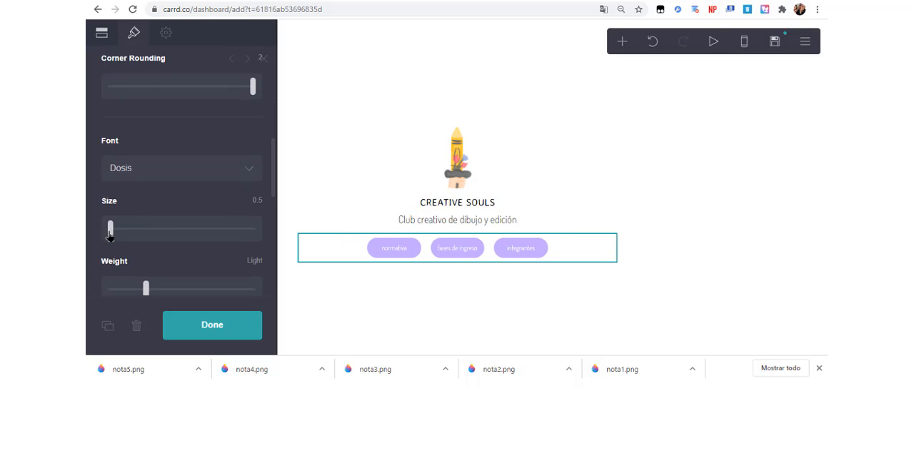
{"action": "scroll", "coordinate": [112, 236], "scroll_direction": "up", "scroll_amount": 5}
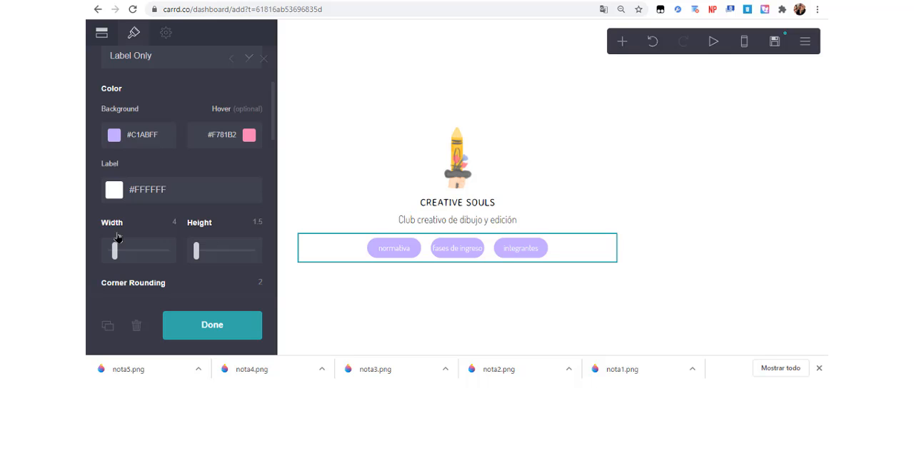
{"action": "left_click", "coordinate": [357, 110]}
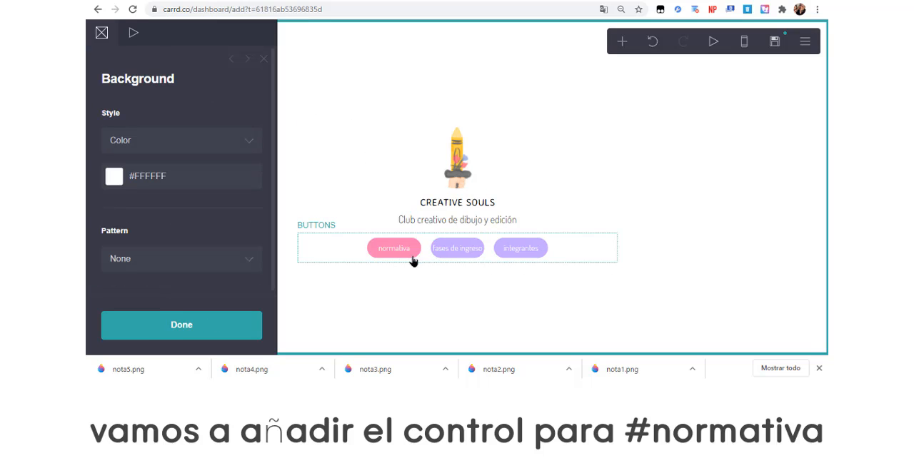
Add a Section Break control below the buttons and name the section normativa.
{"action": "left_click", "coordinate": [622, 42]}
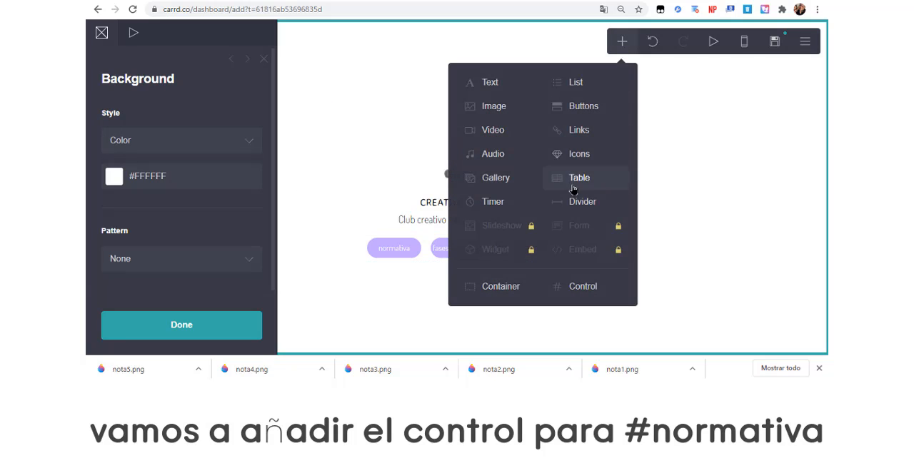
{"action": "left_click", "coordinate": [563, 284]}
{"action": "left_click", "coordinate": [411, 243]}
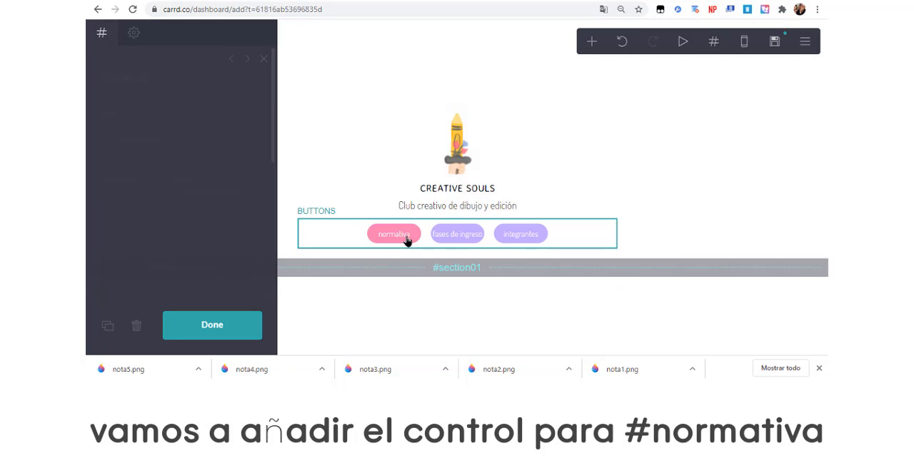
{"action": "left_click", "coordinate": [451, 268]}
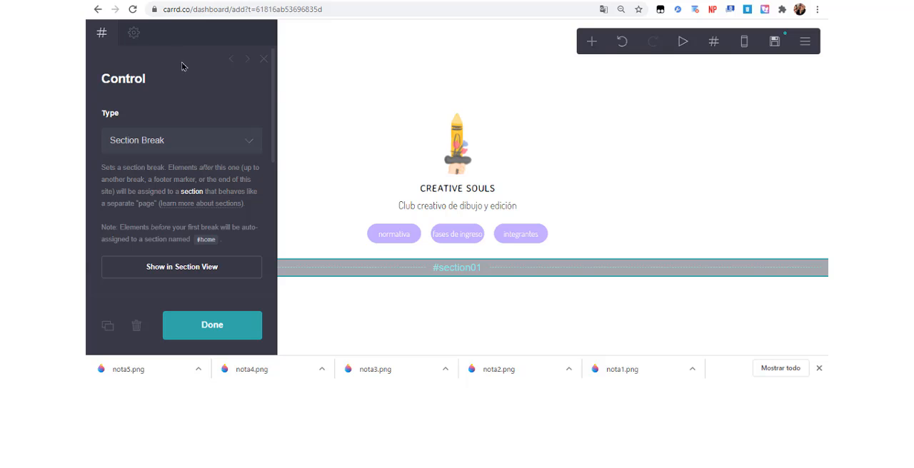
{"action": "scroll", "coordinate": [243, 142], "scroll_direction": "down", "scroll_amount": 2}
{"action": "double_click", "coordinate": [202, 242]}
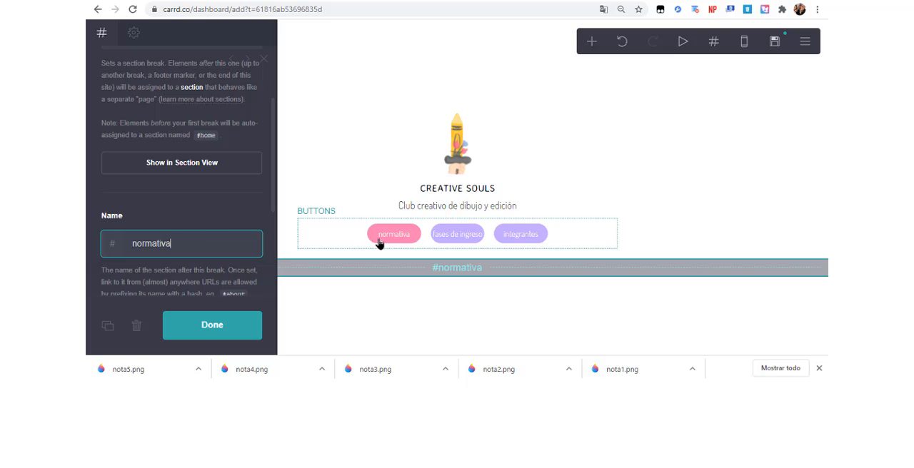
Add a container below the #normativa section break and insert an image element inside it.
{"action": "left_click", "coordinate": [591, 43]}
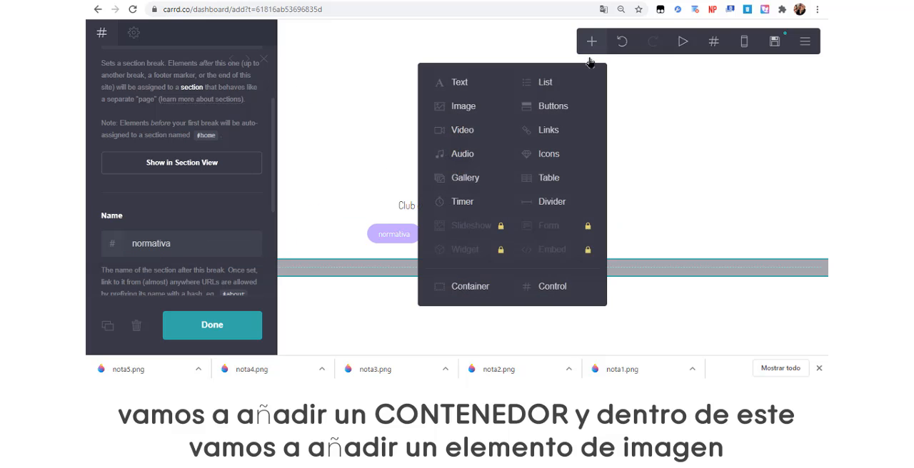
{"action": "left_click", "coordinate": [493, 301]}
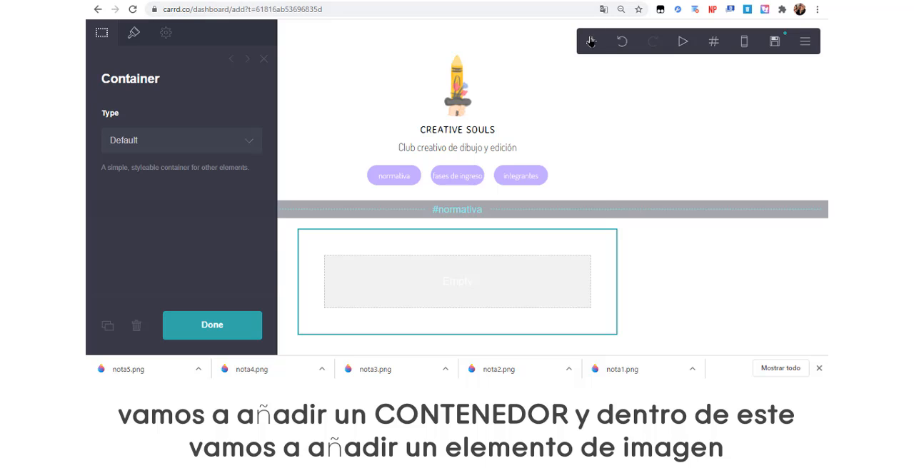
{"action": "left_click", "coordinate": [591, 42]}
{"action": "left_click", "coordinate": [451, 102]}
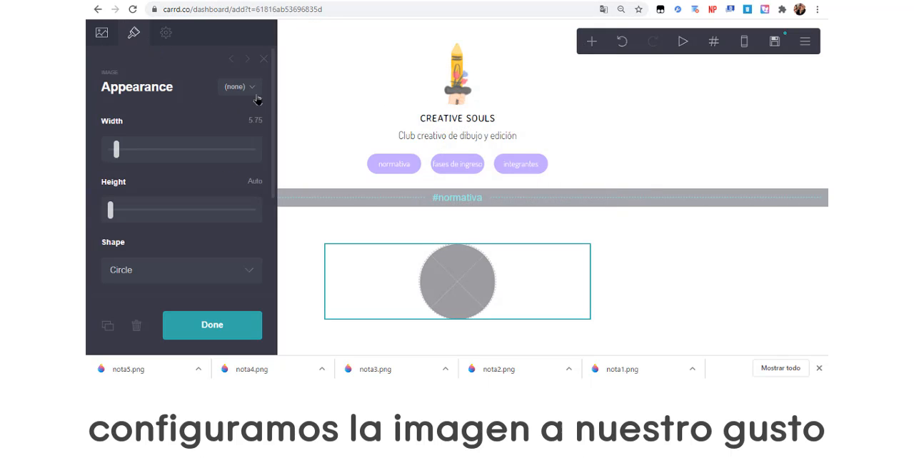
Change the container image's shape to Rectangle and bring its width down to the lowest setting.
{"action": "scroll", "coordinate": [275, 100], "scroll_direction": "down", "scroll_amount": 2}
{"action": "left_click", "coordinate": [254, 151]}
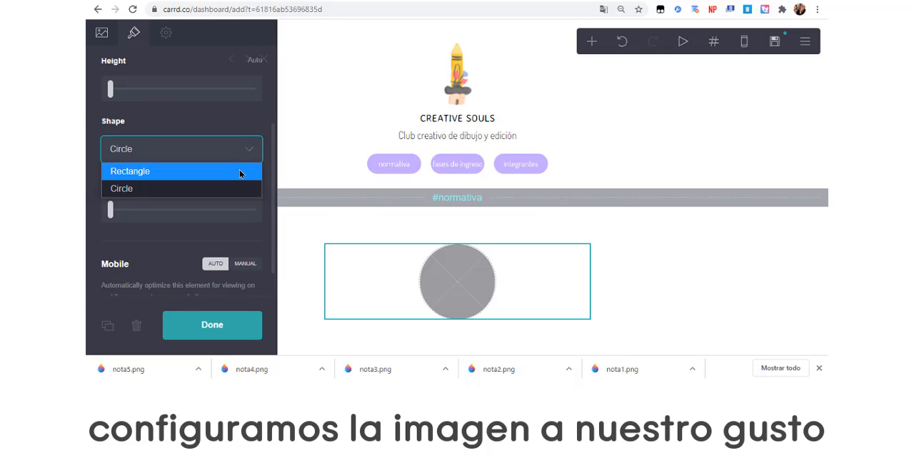
{"action": "left_click", "coordinate": [240, 171]}
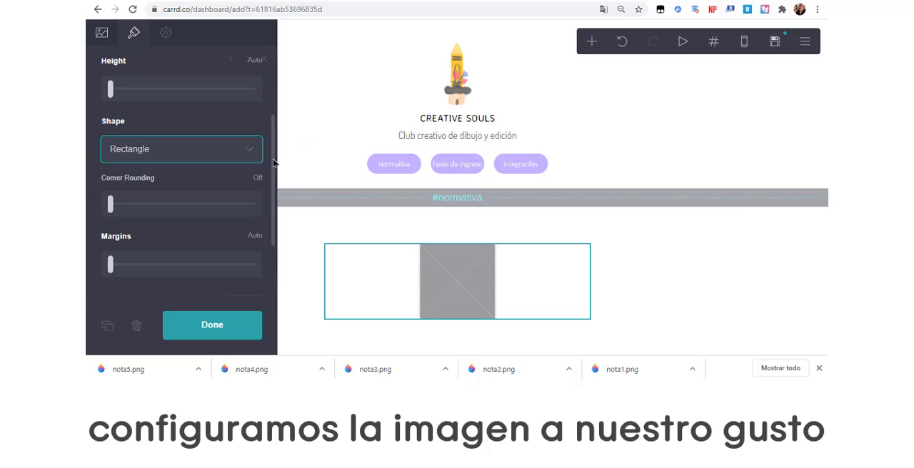
{"action": "scroll", "coordinate": [276, 100], "scroll_direction": "up", "scroll_amount": 2}
{"action": "left_click_drag", "start_coordinate": [125, 145], "coordinate": [93, 152]}
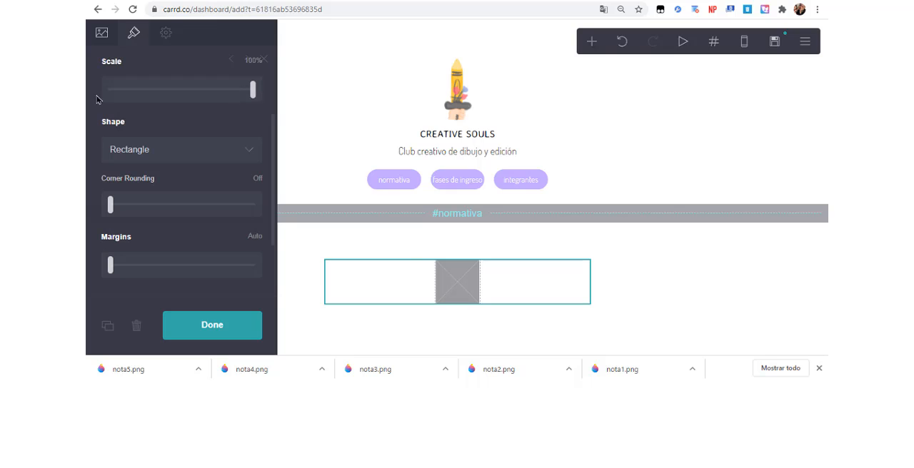
Upload nota1.png from the carrd rp folder as the picture for the container's image element.
{"action": "left_click", "coordinate": [107, 37]}
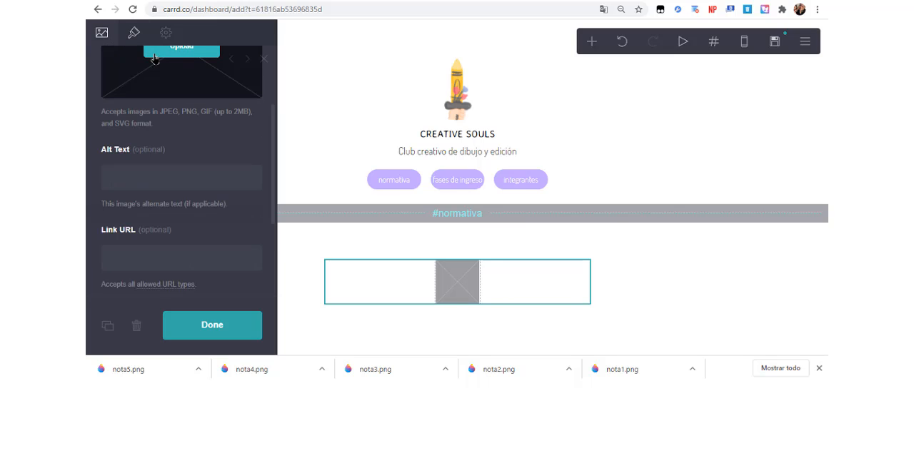
{"action": "left_click", "coordinate": [154, 57]}
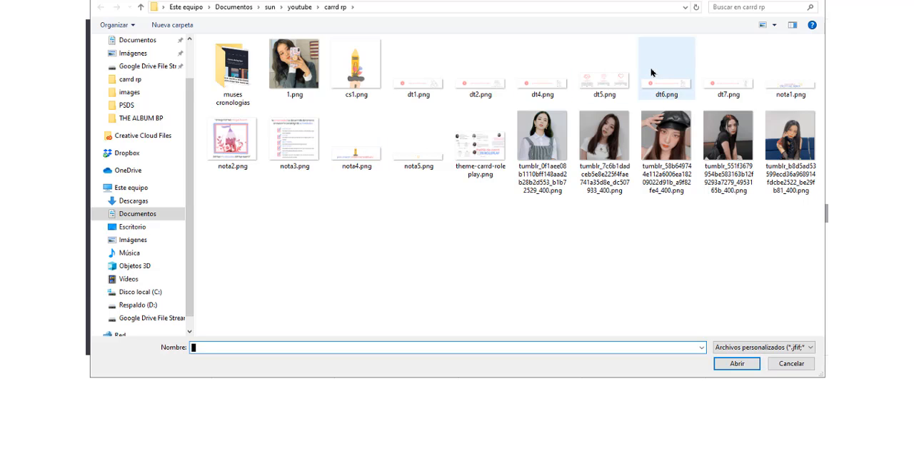
{"action": "double_click", "coordinate": [769, 85]}
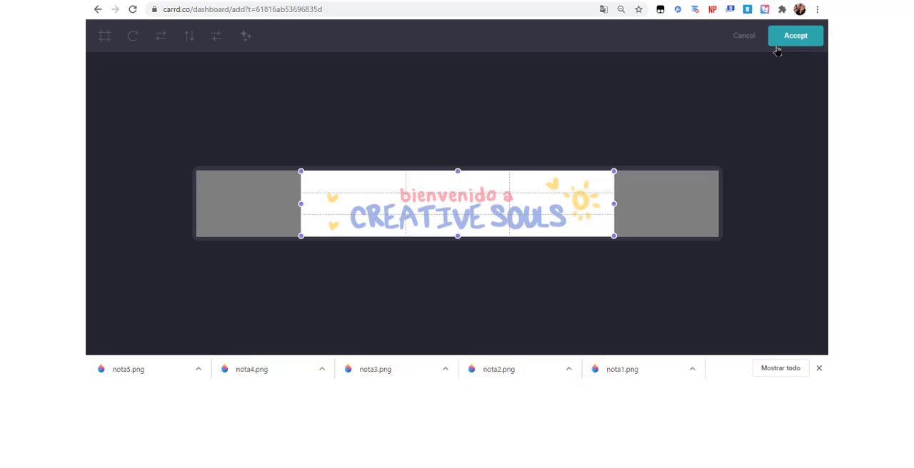
{"action": "left_click", "coordinate": [779, 42]}
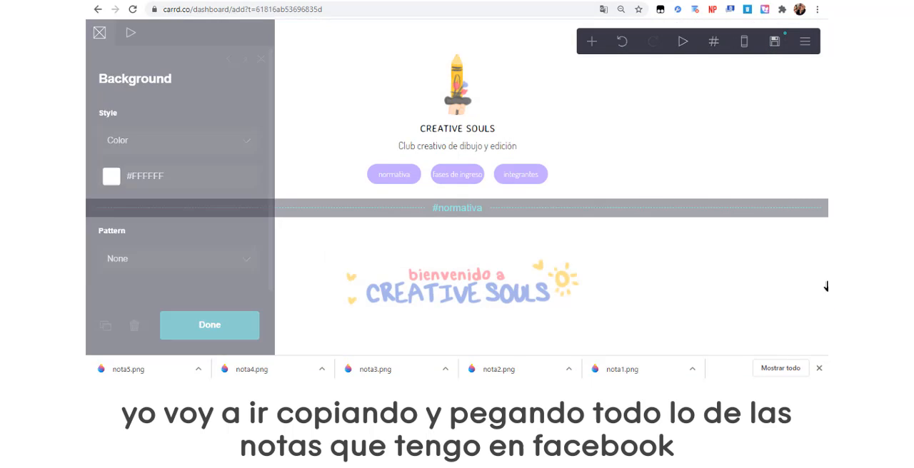
Add a text element inside the container directly below the welcome banner image.
{"action": "left_click", "coordinate": [502, 291]}
{"action": "left_click", "coordinate": [591, 40]}
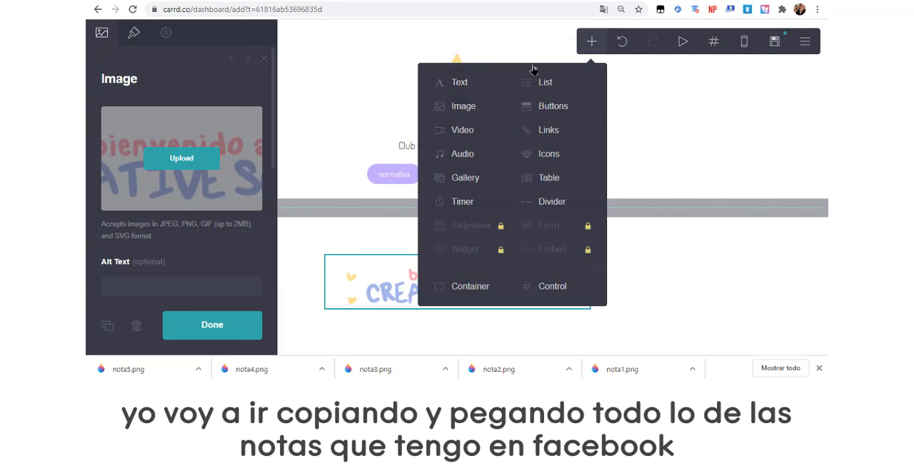
{"action": "left_click", "coordinate": [483, 85]}
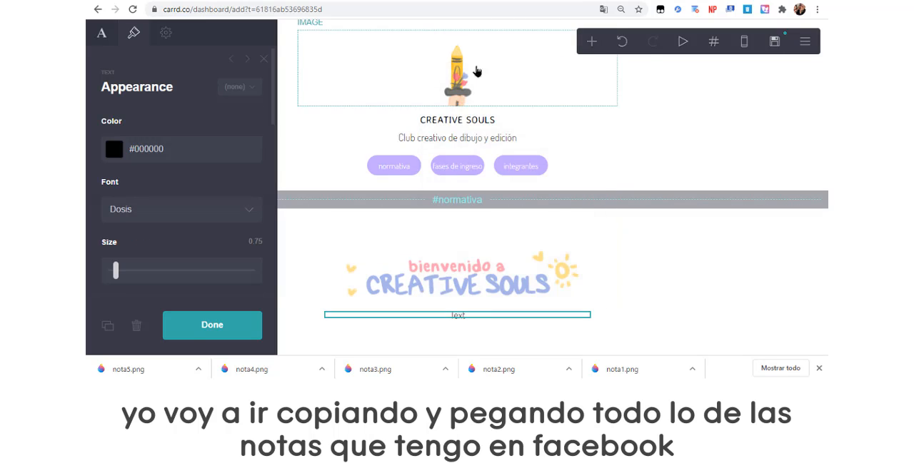
Copy the opening quote starting "estoy aquí para demostrarme" from the Facebook note and paste it into the Carrd text element under the banner.
{"action": "left_click", "coordinate": [438, 3]}
{"action": "right_click", "coordinate": [407, 195]}
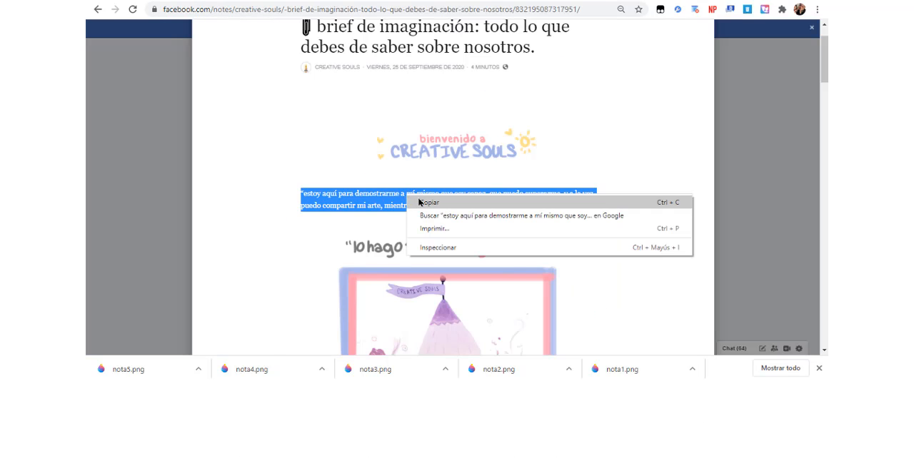
{"action": "left_click", "coordinate": [421, 203]}
{"action": "left_click", "coordinate": [483, 2]}
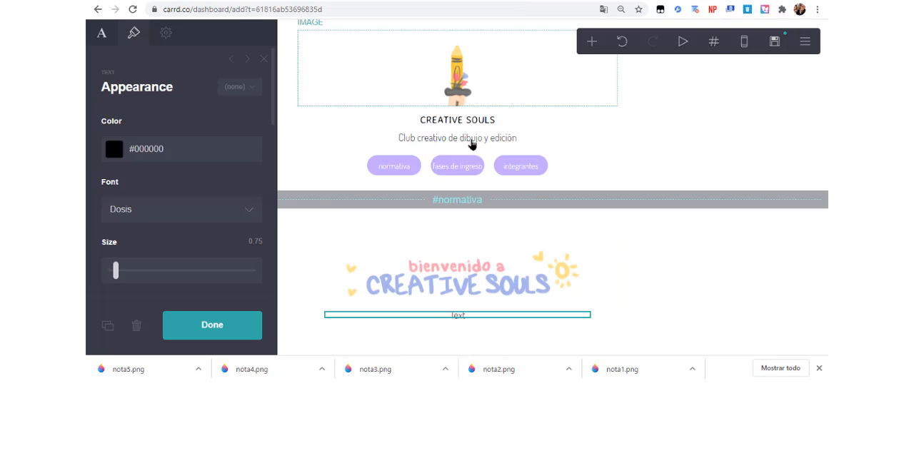
{"action": "left_click", "coordinate": [112, 45]}
{"action": "key", "text": "ctrl+v"}
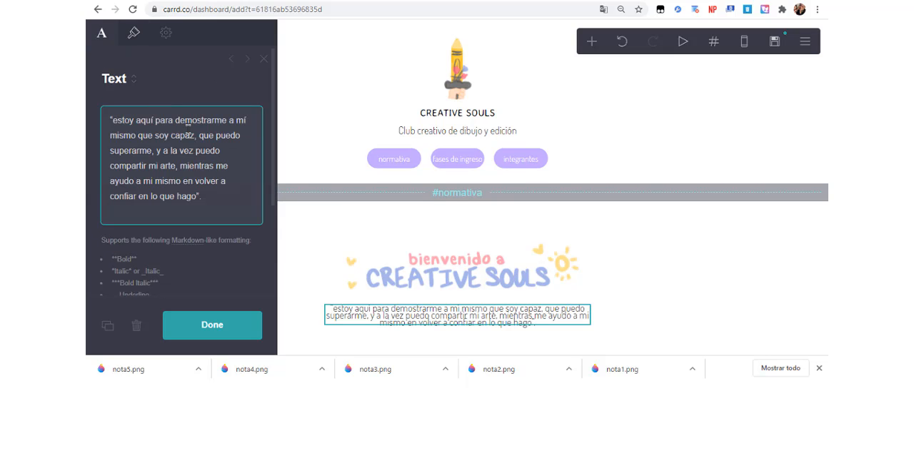
Set the quote text's weight to Thin and its line spacing to 1.
{"action": "left_click", "coordinate": [137, 30]}
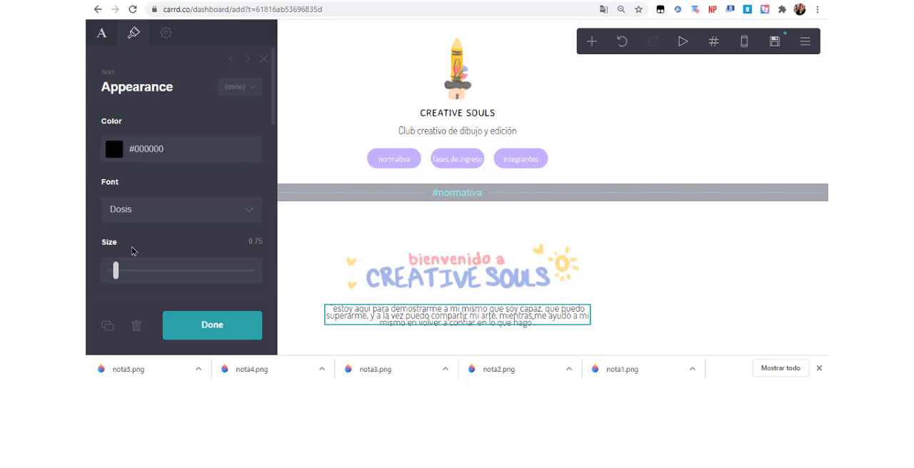
{"action": "left_click_drag", "start_coordinate": [116, 270], "coordinate": [116, 276]}
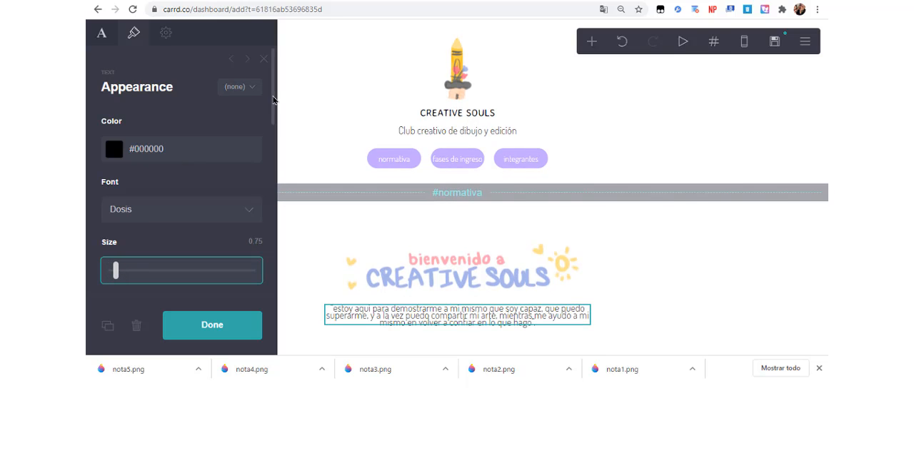
{"action": "scroll", "coordinate": [161, 165], "scroll_direction": "down", "scroll_amount": 3}
{"action": "scroll", "coordinate": [143, 168], "scroll_direction": "up", "scroll_amount": 3}
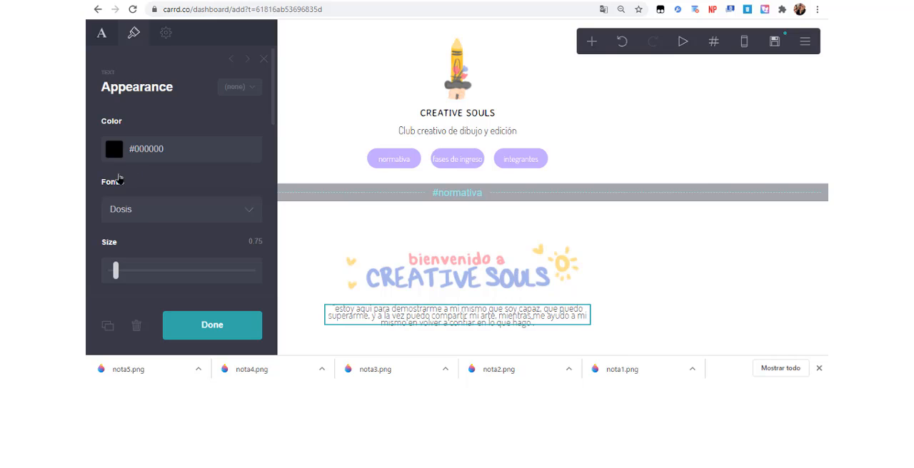
{"action": "scroll", "coordinate": [263, 122], "scroll_direction": "down", "scroll_amount": 2}
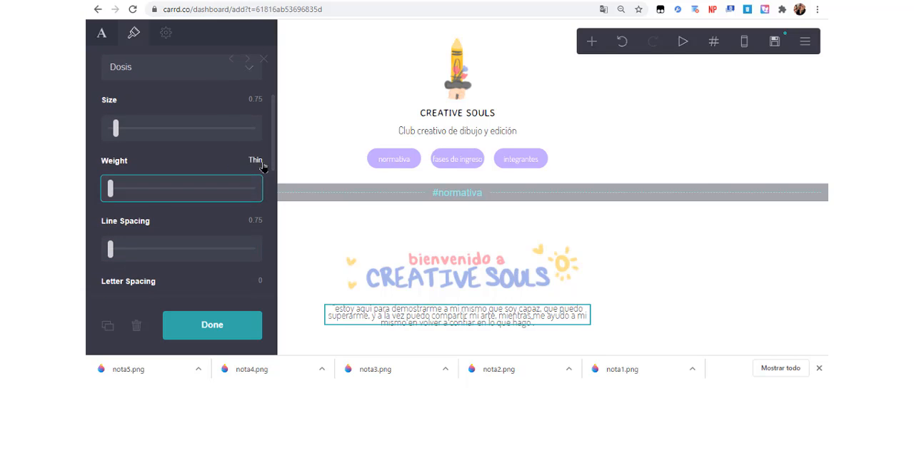
{"action": "scroll", "coordinate": [109, 258], "scroll_direction": "up", "scroll_amount": 2}
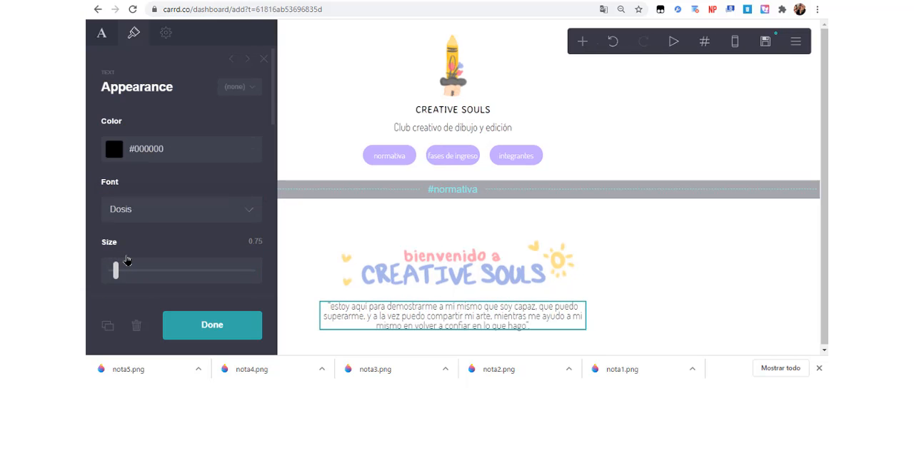
Format "volver a confiar en lo que hago" and "demostrarme a mí mismo que soy capaz" as bold with ** markers in the quote.
{"action": "left_click", "coordinate": [103, 36]}
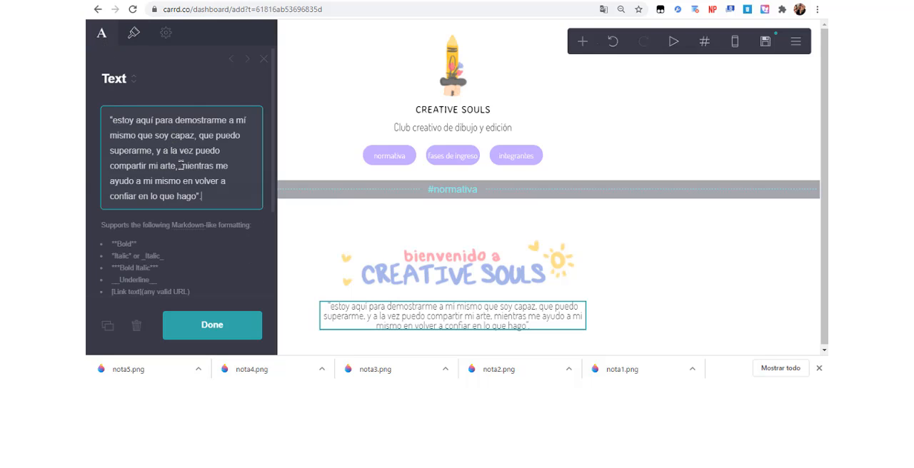
{"action": "type", "text": "."}
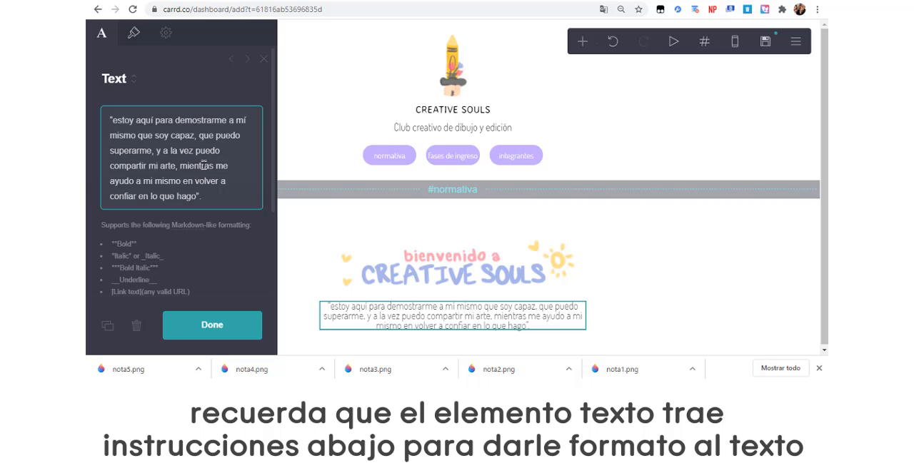
{"action": "left_click", "coordinate": [195, 181]}
{"action": "type", "text": "**"}
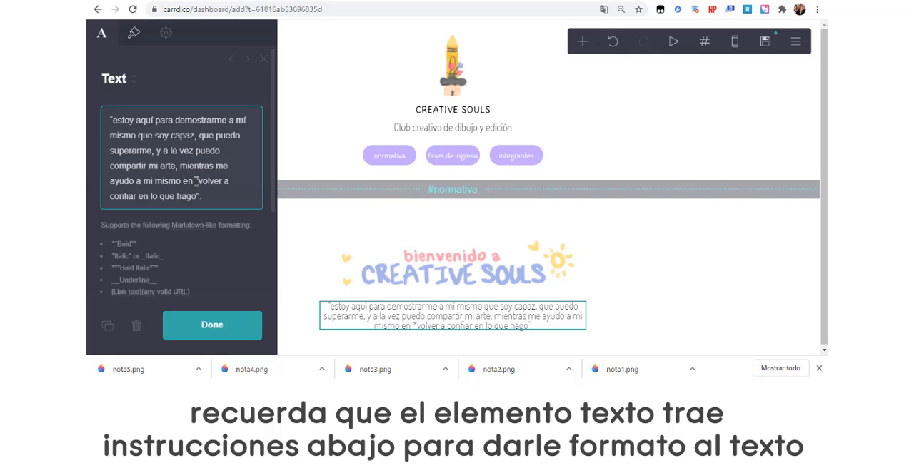
{"action": "type", "text": "**"}
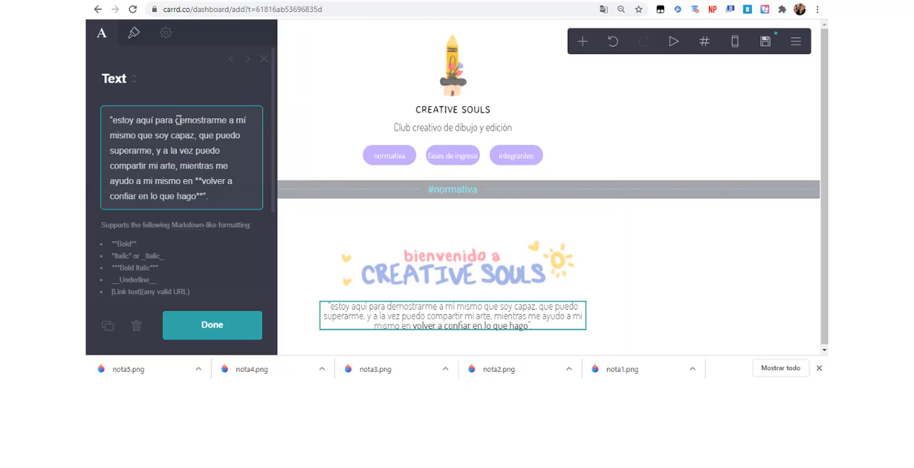
{"action": "type", "text": "**"}
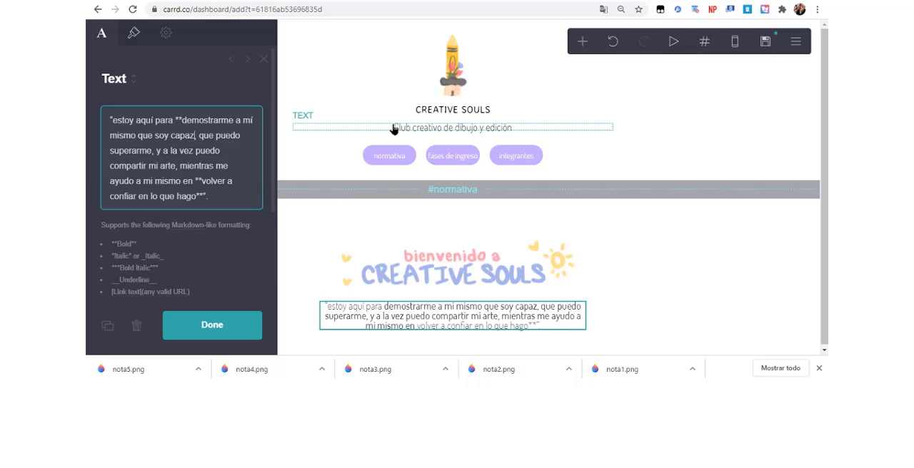
{"action": "type", "text": "**"}
{"action": "left_click", "coordinate": [739, 261]}
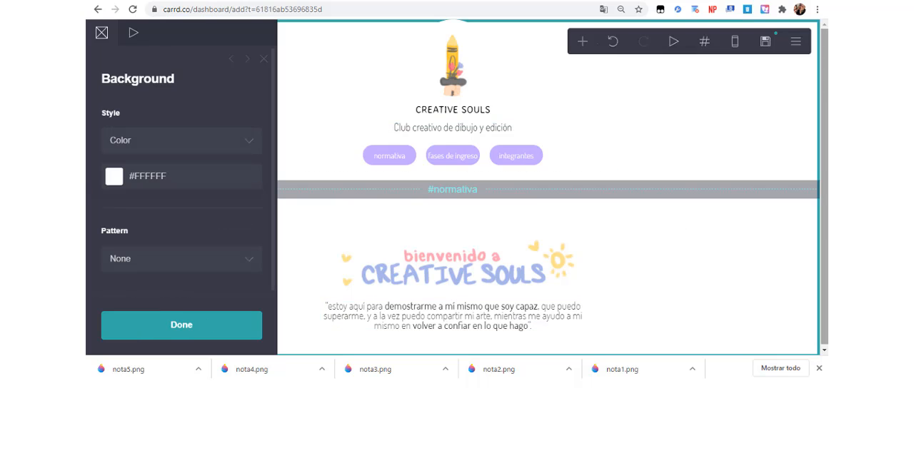
Add an image element directly below the quote text.
{"action": "left_click", "coordinate": [534, 329]}
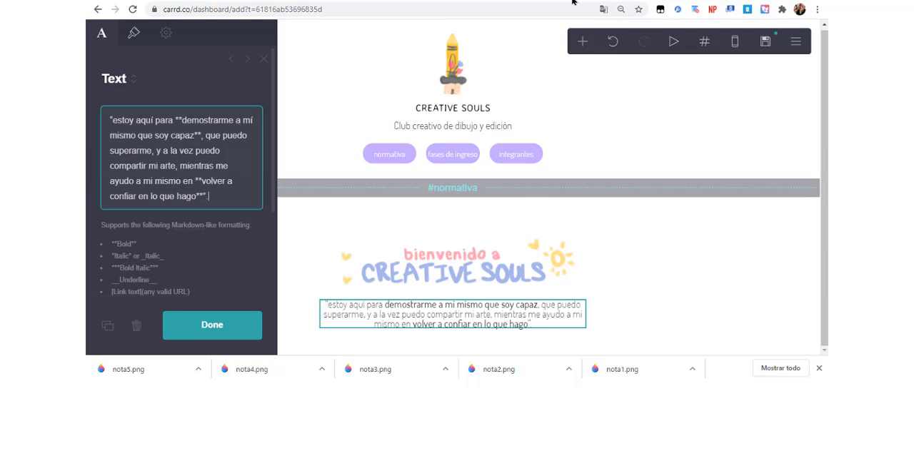
{"action": "left_click", "coordinate": [583, 42]}
{"action": "left_click", "coordinate": [465, 107]}
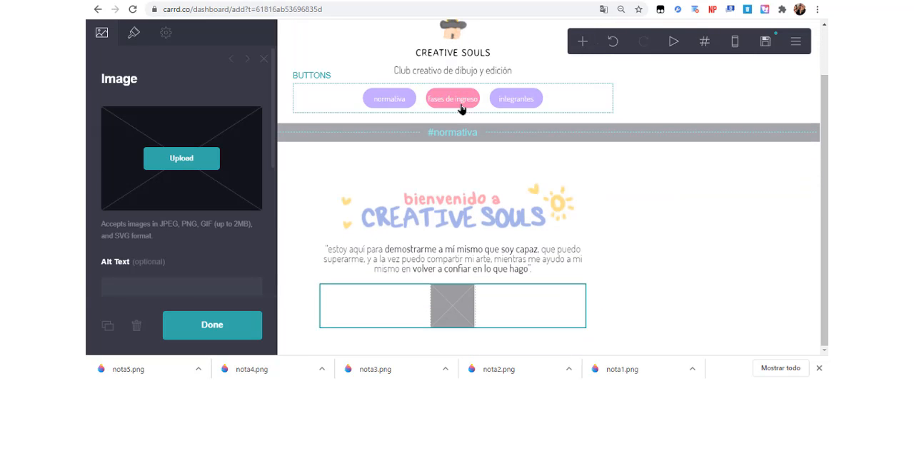
Upload the "lo hago porque me gusta a mi" pencil illustration to the new image element, extending the crop to the whole picture.
{"action": "left_click", "coordinate": [216, 152]}
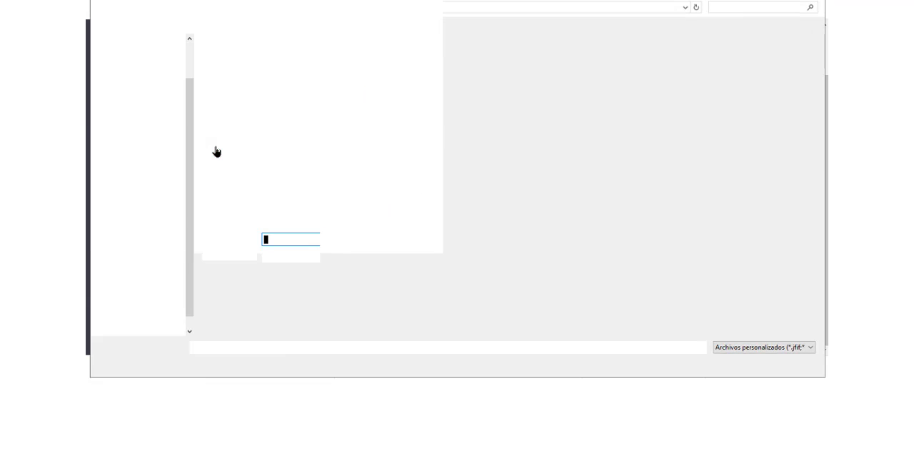
{"action": "double_click", "coordinate": [241, 163]}
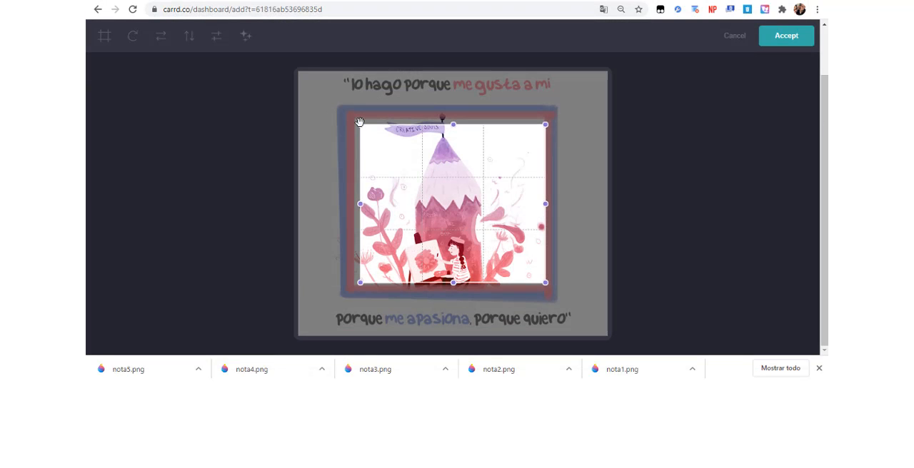
{"action": "left_click_drag", "start_coordinate": [360, 122], "coordinate": [265, 59]}
{"action": "left_click_drag", "start_coordinate": [593, 317], "coordinate": [610, 339]}
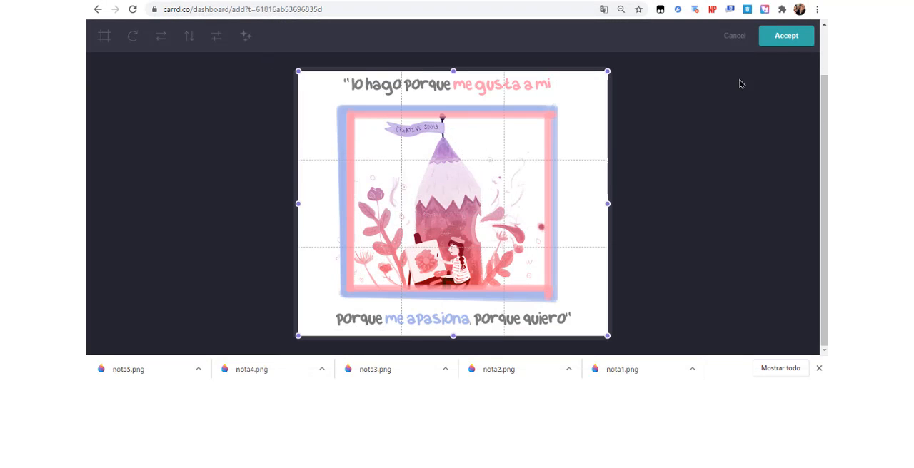
{"action": "left_click", "coordinate": [790, 37]}
{"action": "scroll", "coordinate": [822, 286], "scroll_direction": "down", "scroll_amount": 3}
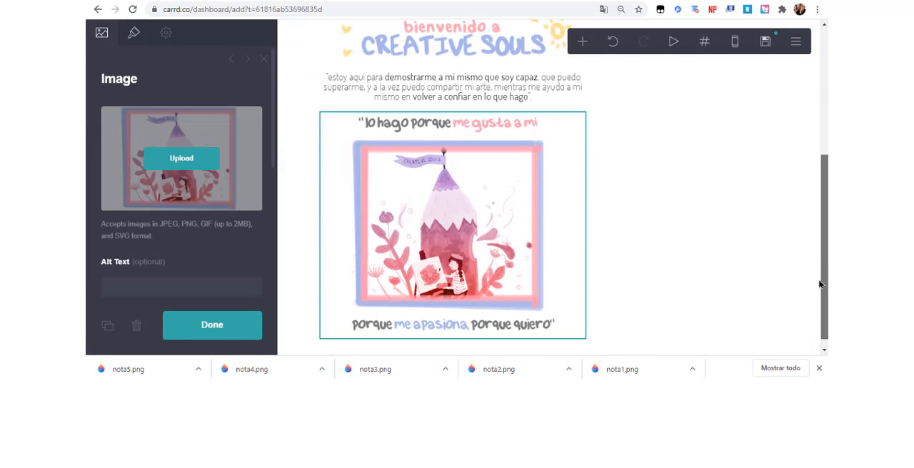
Add a text element directly below the pencil illustration.
{"action": "left_click", "coordinate": [704, 270]}
{"action": "left_click", "coordinate": [462, 181]}
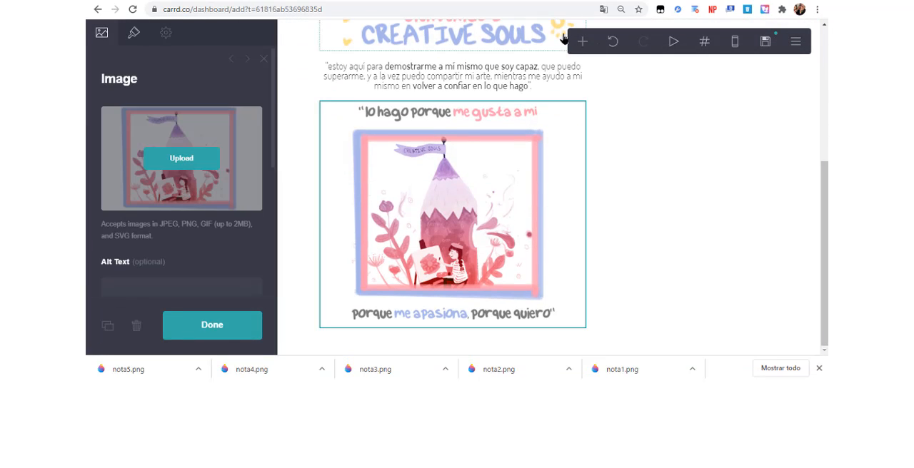
{"action": "left_click", "coordinate": [583, 41]}
{"action": "left_click", "coordinate": [470, 83]}
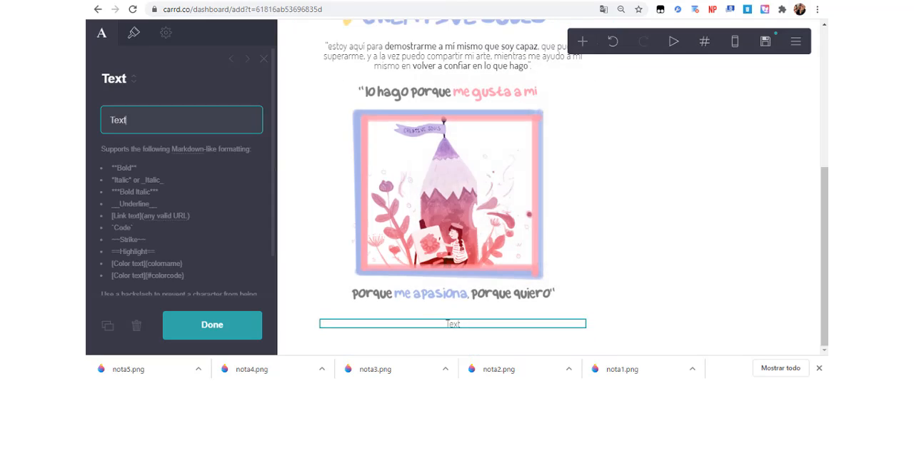
Copy the "¡Bienvenido a Creative Souls!" paragraph from the Facebook note and paste it into the new Carrd text element.
{"action": "key", "text": "ctrl+Tab"}
{"action": "scroll", "coordinate": [776, 117], "scroll_direction": "down", "scroll_amount": 5}
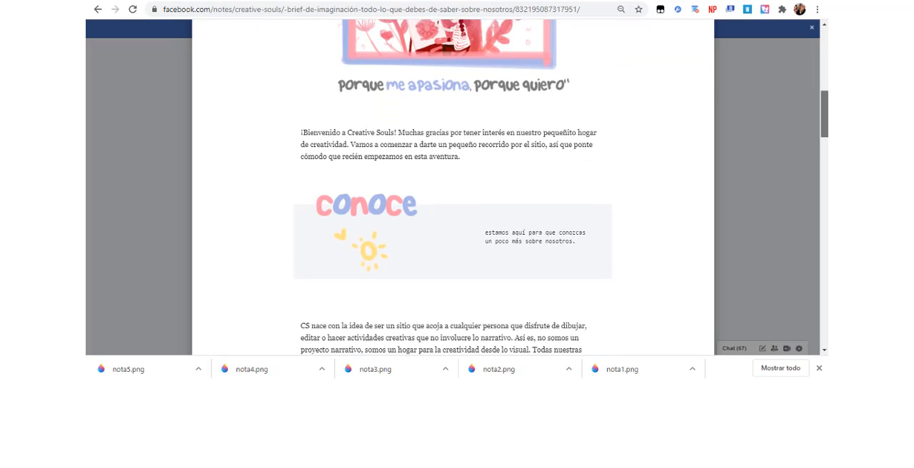
{"action": "left_click_drag", "start_coordinate": [300, 114], "coordinate": [473, 145]}
{"action": "key", "text": "ctrl+c"}
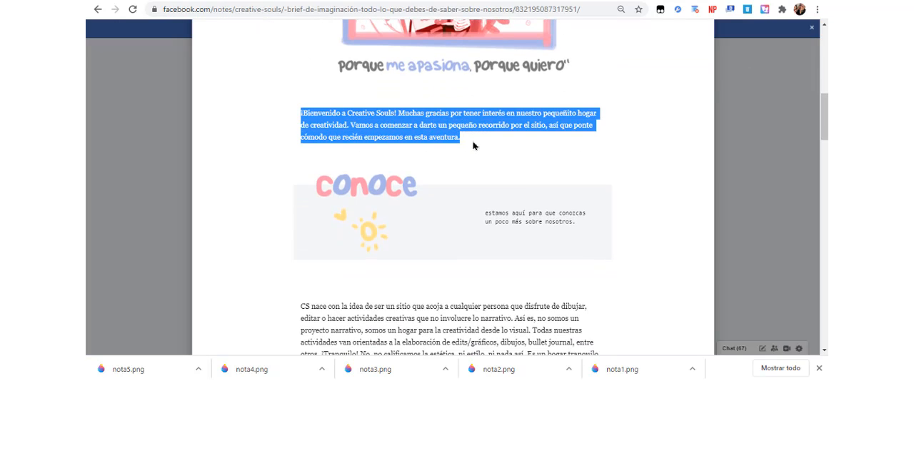
{"action": "key", "text": "ctrl+shift+Tab"}
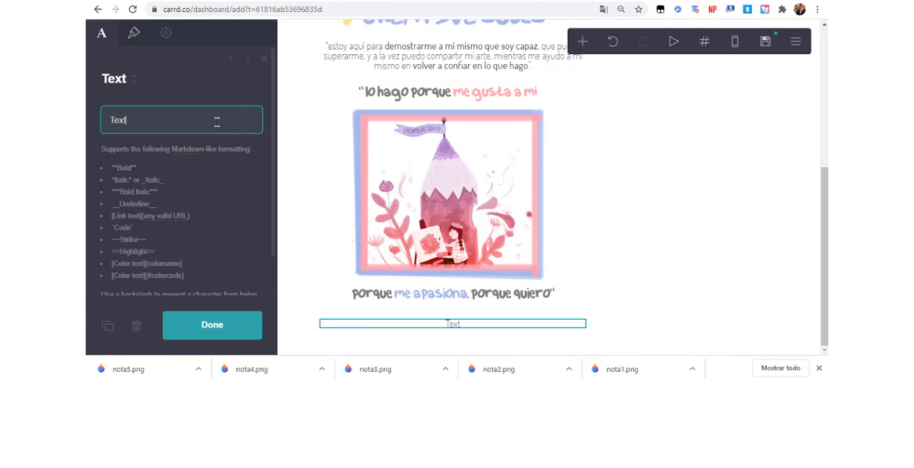
{"action": "key", "text": "ctrl+v"}
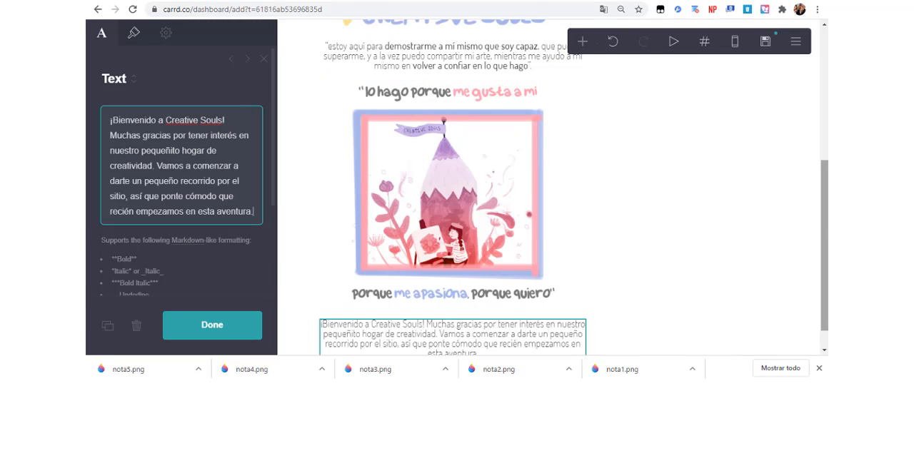
Set the welcome paragraph's letter spacing to -0.025.
{"action": "scroll", "coordinate": [810, 327], "scroll_direction": "down", "scroll_amount": 1}
{"action": "left_click", "coordinate": [132, 34]}
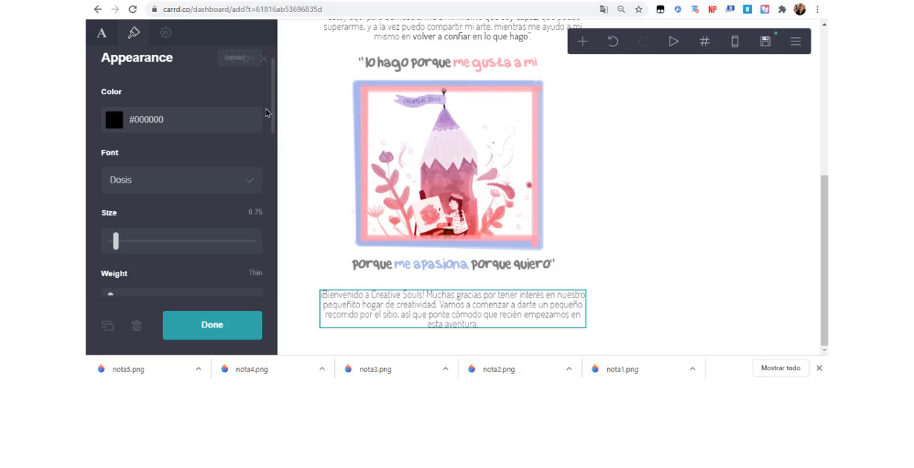
{"action": "left_click_drag", "start_coordinate": [270, 123], "coordinate": [260, 204]}
{"action": "left_click_drag", "start_coordinate": [148, 186], "coordinate": [144, 187]}
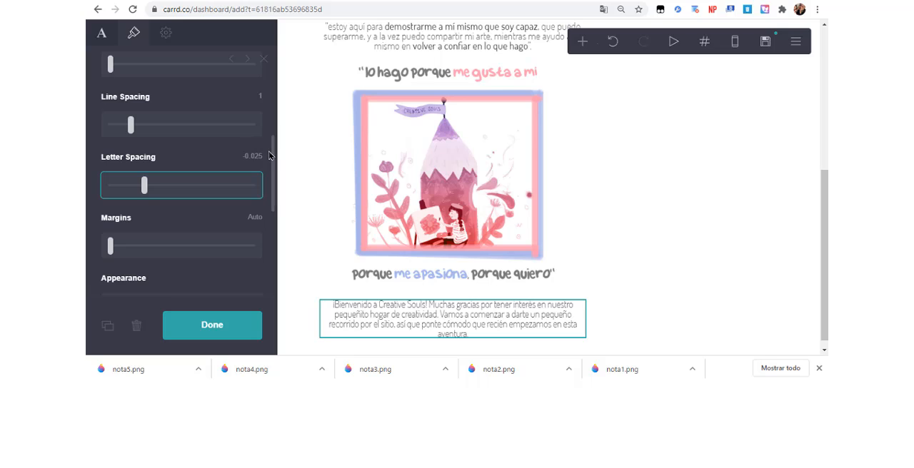
Set the welcome paragraph's alignment to Justify, keeping its letter case appearance at Normal.
{"action": "left_click_drag", "start_coordinate": [272, 155], "coordinate": [251, 219]}
{"action": "left_click", "coordinate": [230, 122]}
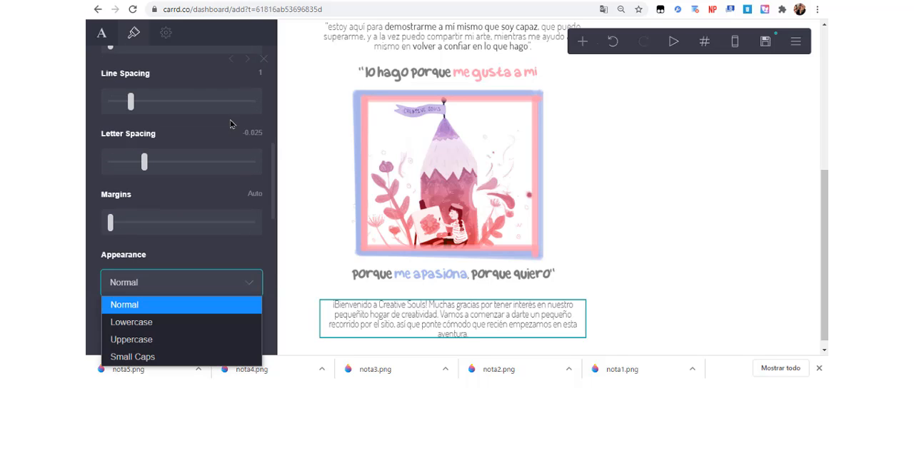
{"action": "left_click", "coordinate": [220, 256]}
{"action": "left_click_drag", "start_coordinate": [269, 212], "coordinate": [269, 250]}
{"action": "left_click", "coordinate": [251, 235]}
{"action": "left_click", "coordinate": [211, 314]}
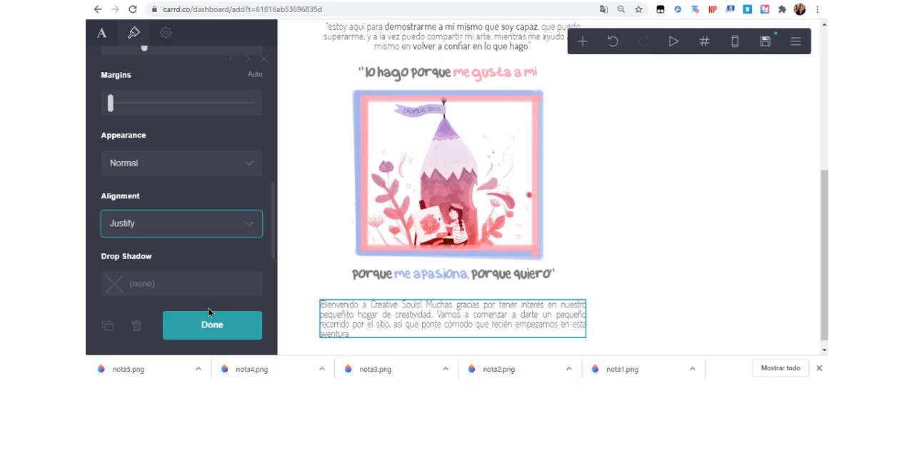
{"action": "left_click", "coordinate": [672, 303]}
{"action": "scroll", "coordinate": [669, 303], "scroll_direction": "down", "scroll_amount": 1}
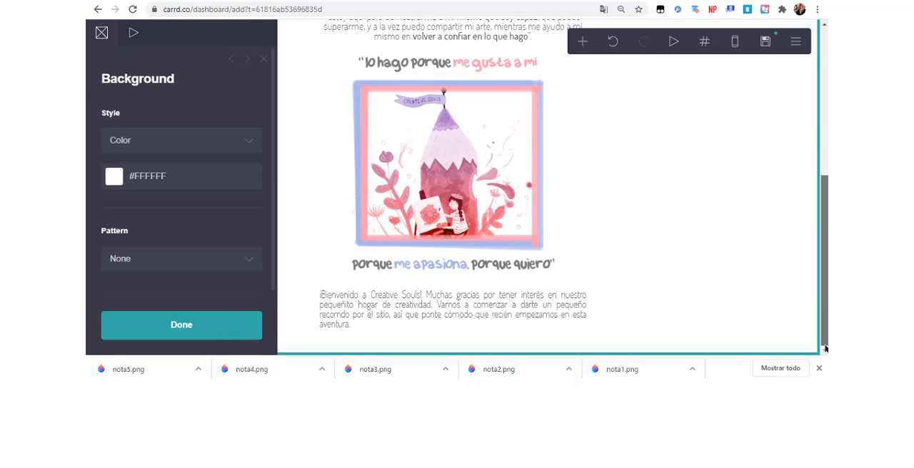
Duplicate the CREATIVE SOULS title text and move the copy into the container below the welcome paragraph.
{"action": "left_click", "coordinate": [580, 307]}
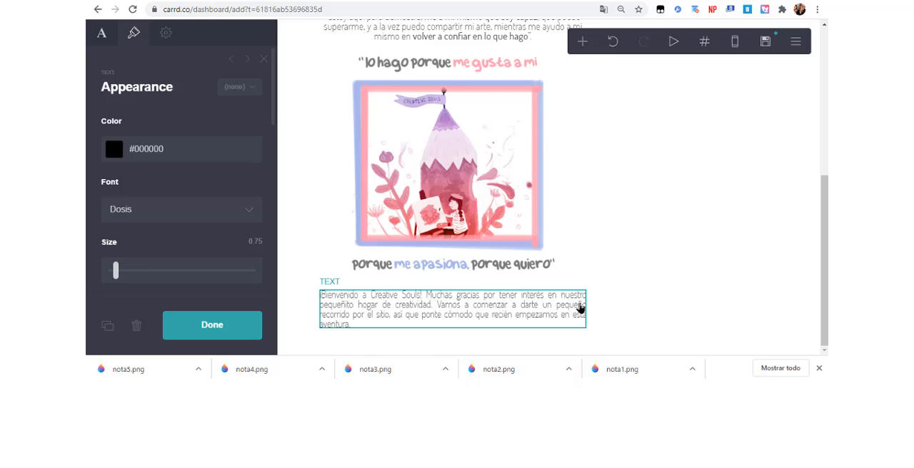
{"action": "left_click_drag", "start_coordinate": [825, 261], "coordinate": [825, 123]}
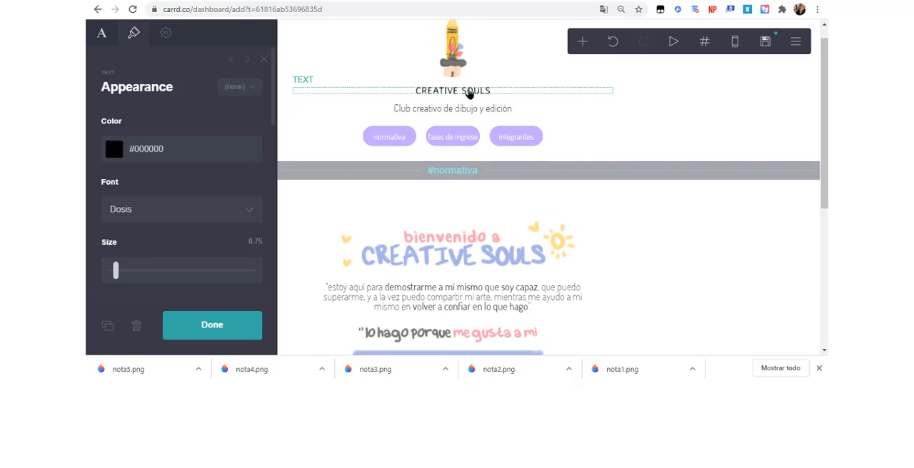
{"action": "left_click", "coordinate": [468, 92]}
{"action": "left_click", "coordinate": [112, 326]}
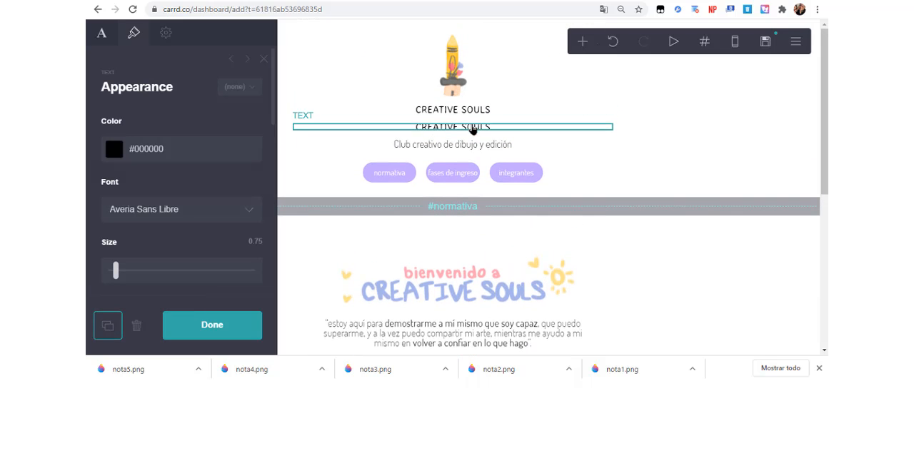
{"action": "left_click_drag", "start_coordinate": [477, 127], "coordinate": [508, 332]}
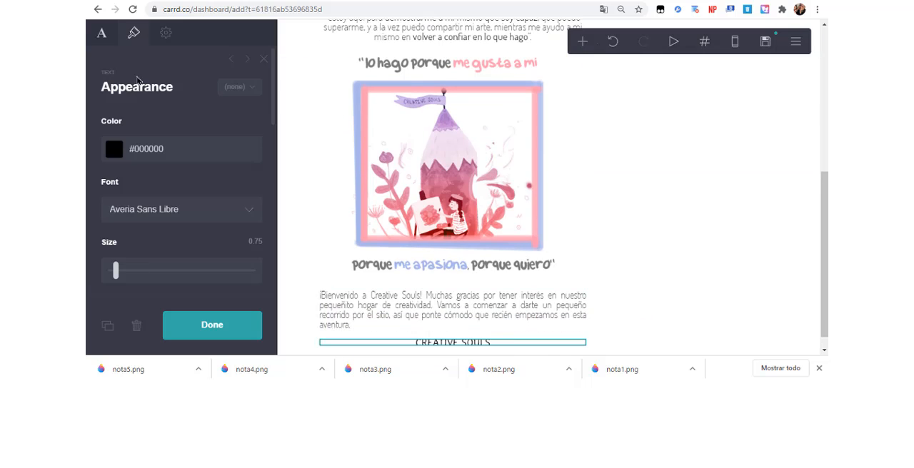
Change the duplicated CREATIVE SOULS title below the welcome paragraph to read SOBRE NOSOTROS.
{"action": "left_click", "coordinate": [102, 43]}
{"action": "triple_click", "coordinate": [153, 109]}
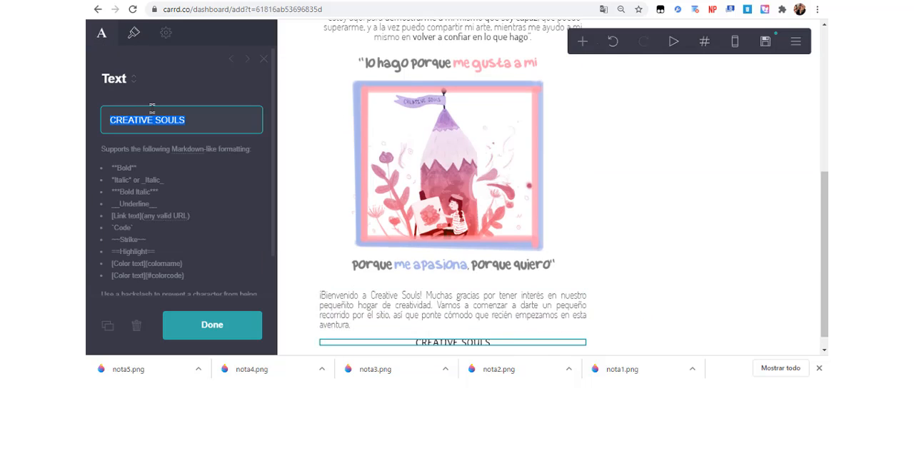
{"action": "type", "text": "SOBRE NOSOTROS"}
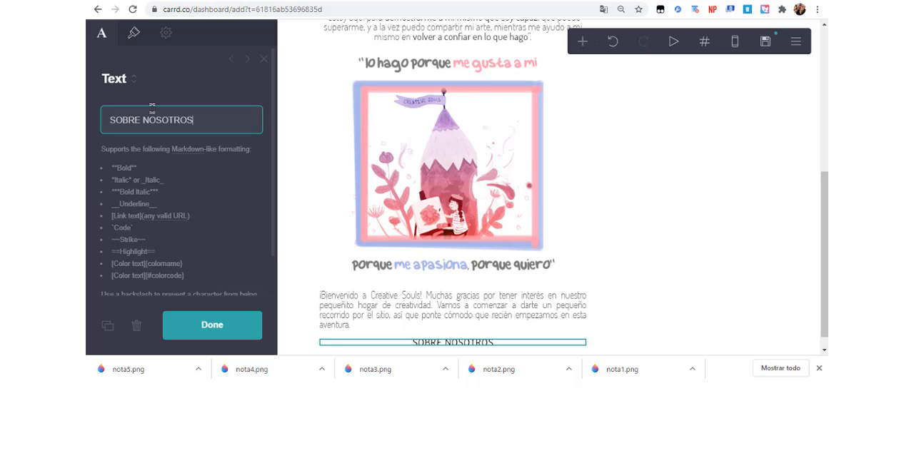
Duplicate the welcome paragraph and move the copy below the SOBRE NOSOTROS heading.
{"action": "left_click", "coordinate": [351, 307]}
{"action": "left_click", "coordinate": [106, 326]}
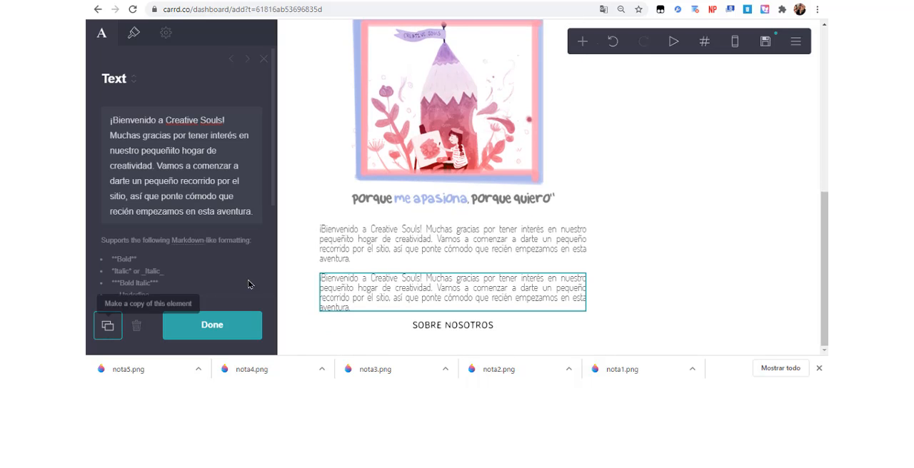
{"action": "left_click_drag", "start_coordinate": [442, 282], "coordinate": [457, 333]}
Copy the "CS nace con la idea" paragraph from the Facebook note and replace the duplicated Carrd paragraph's text with it.
{"action": "key", "text": "alt+Tab"}
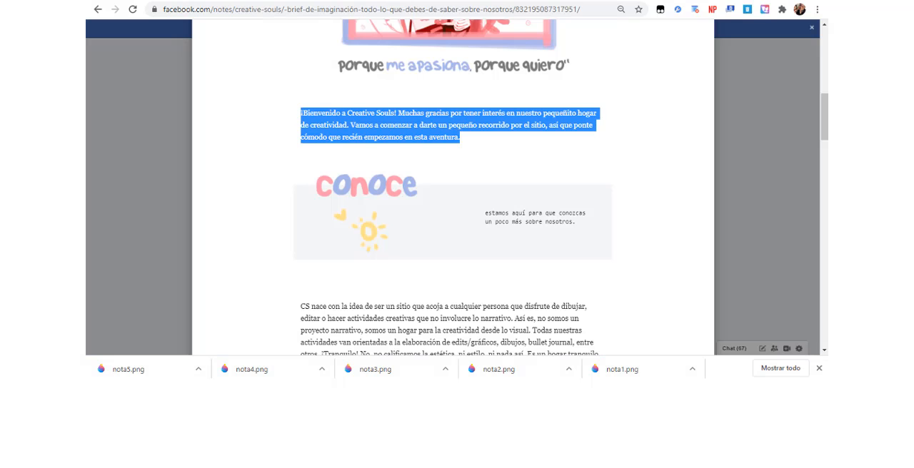
{"action": "left_click_drag", "start_coordinate": [304, 307], "coordinate": [329, 330]}
{"action": "left_click", "coordinate": [330, 330]}
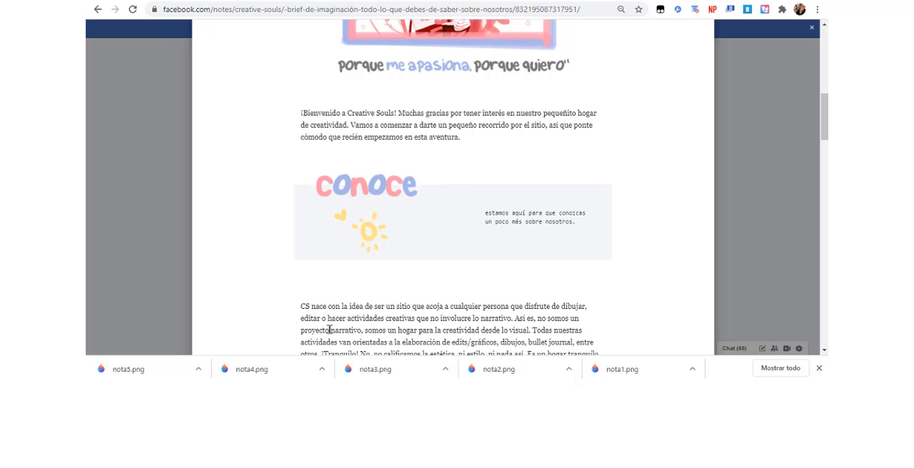
{"action": "triple_click", "coordinate": [301, 308]}
{"action": "key", "text": "ctrl+c"}
{"action": "scroll", "coordinate": [418, 189], "scroll_direction": "down", "scroll_amount": 4}
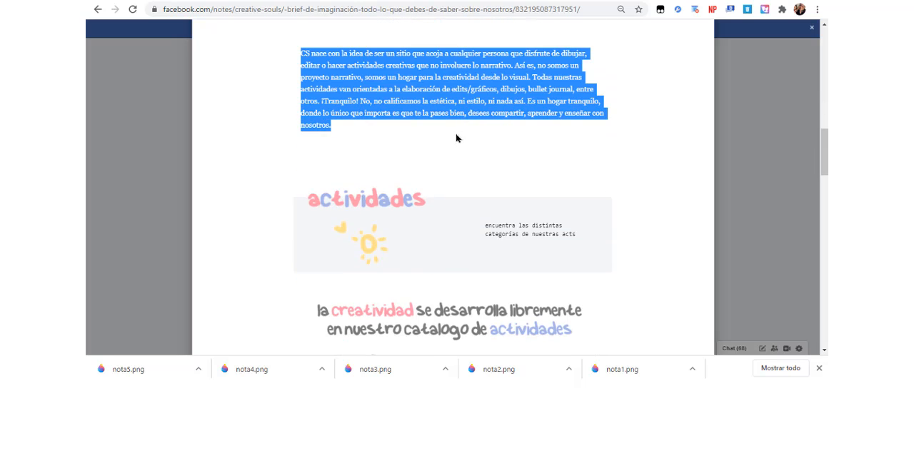
{"action": "key", "text": "alt+Tab"}
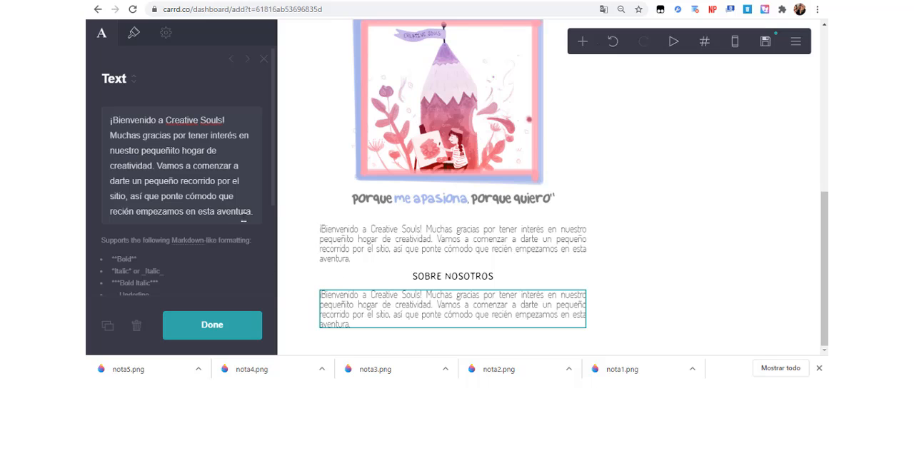
{"action": "left_click", "coordinate": [244, 213]}
{"action": "key", "text": "ctrl+a"}
{"action": "key", "text": "ctrl+v"}
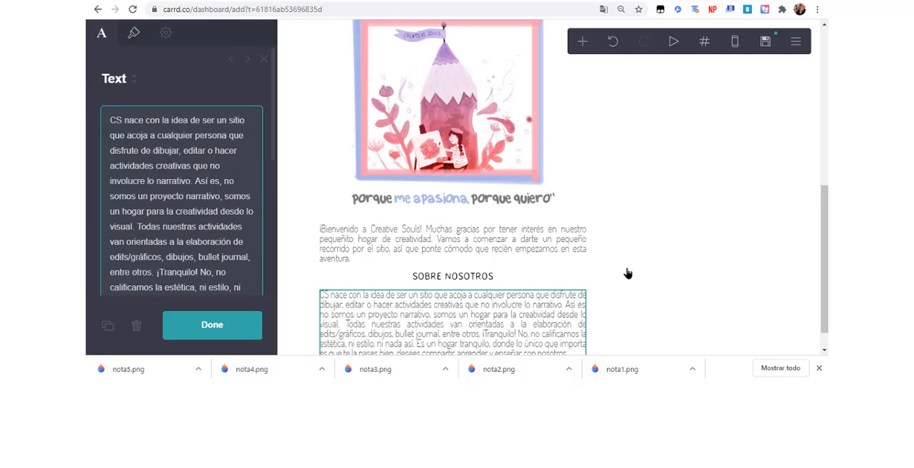
Duplicate the SOBRE NOSOTROS heading and move the copy below the "CS nace con la idea" paragraph.
{"action": "scroll", "coordinate": [615, 268], "scroll_direction": "down", "scroll_amount": 1}
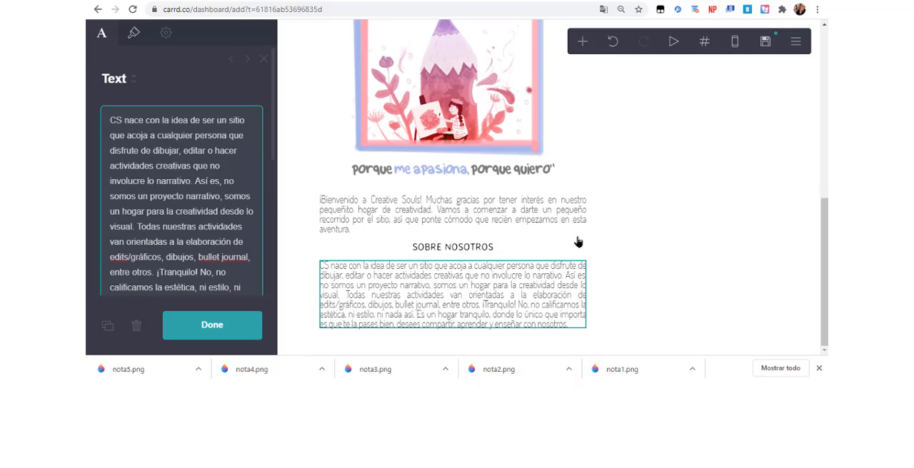
{"action": "left_click", "coordinate": [503, 248]}
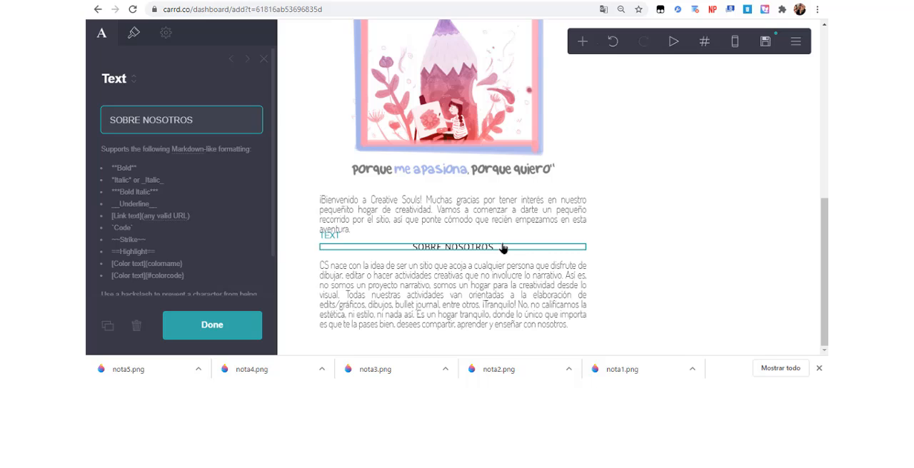
{"action": "left_click", "coordinate": [108, 326]}
{"action": "left_click_drag", "start_coordinate": [457, 250], "coordinate": [462, 330]}
Duplicate the "CS nace con la idea" paragraph and move the copy below the second SOBRE NOSOTROS heading.
{"action": "left_click", "coordinate": [453, 285]}
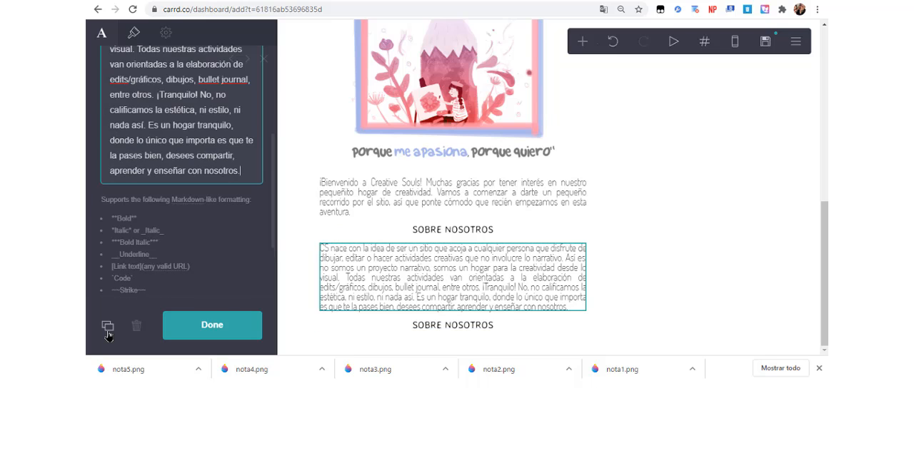
{"action": "left_click", "coordinate": [108, 326]}
{"action": "left_click_drag", "start_coordinate": [451, 276], "coordinate": [455, 334]}
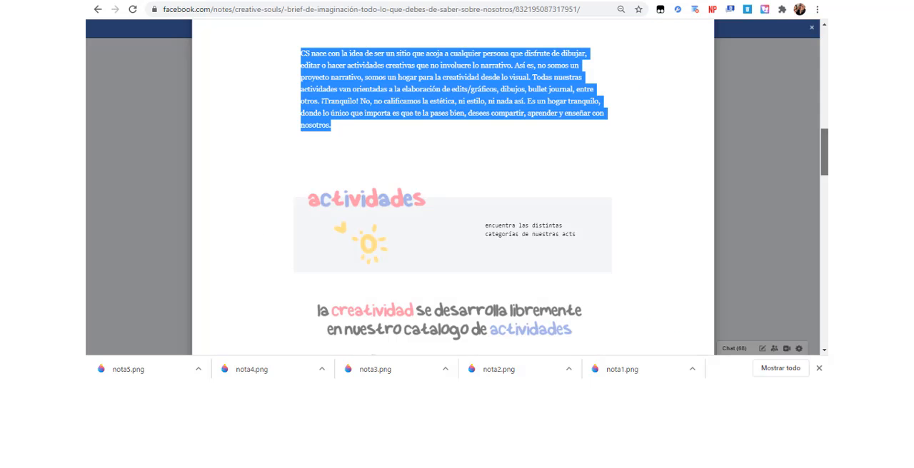
Check the note's actividades section, then add an image below the first "CS nace con la idea" paragraph and upload nota3.png to it.
{"action": "mouse_move", "coordinate": [823, 144]}
{"action": "left_mouse_down"}
{"action": "mouse_move", "coordinate": [824, 205]}
{"action": "mouse_move", "coordinate": [824, 150]}
{"action": "left_mouse_up"}
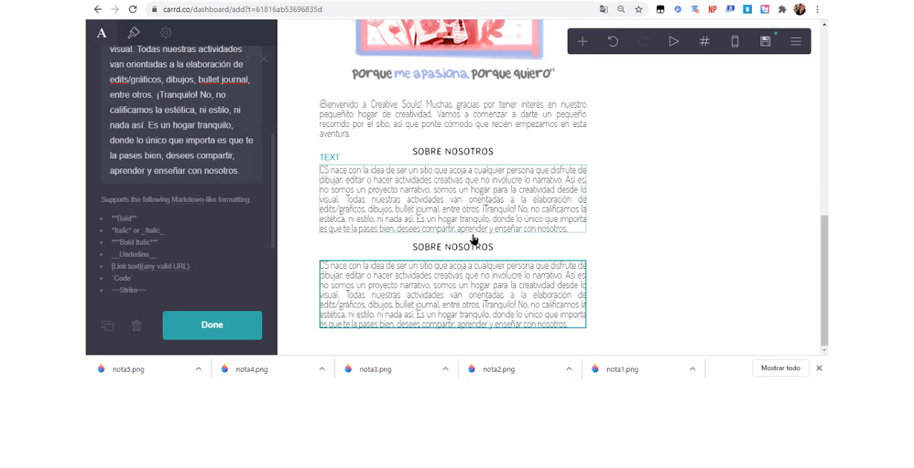
{"action": "left_click", "coordinate": [476, 241]}
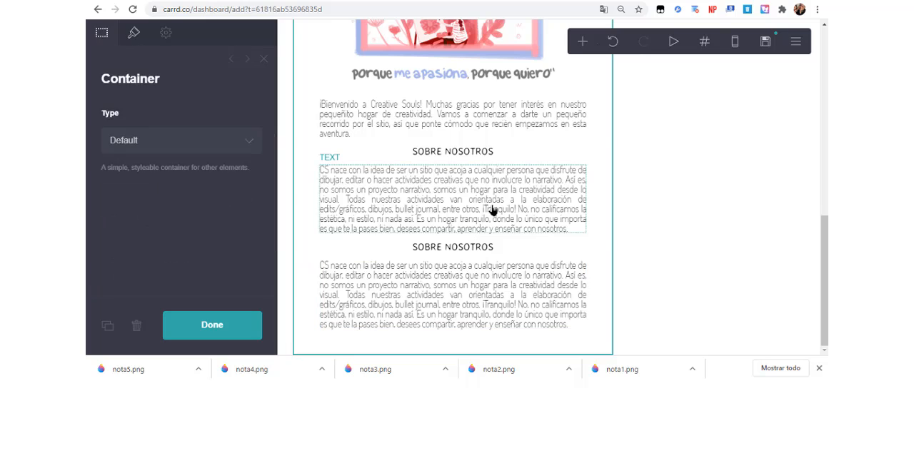
{"action": "left_click", "coordinate": [491, 211]}
{"action": "left_click", "coordinate": [582, 42]}
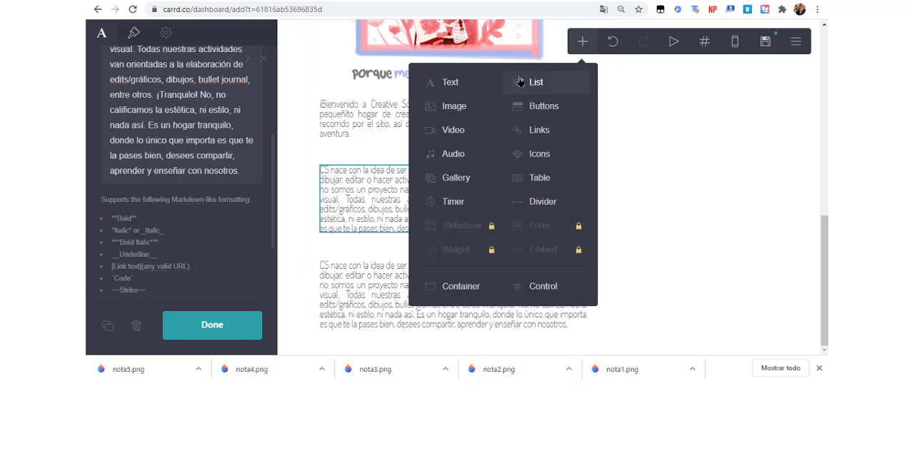
{"action": "left_click", "coordinate": [472, 106]}
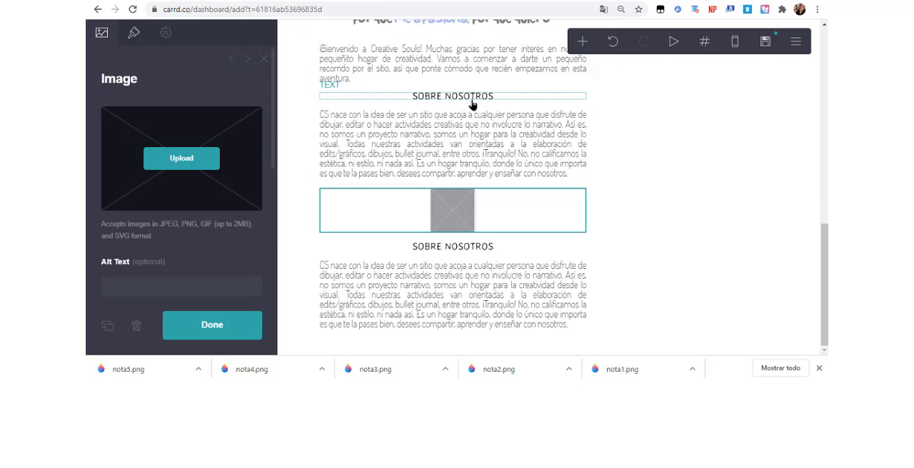
{"action": "left_click", "coordinate": [199, 151]}
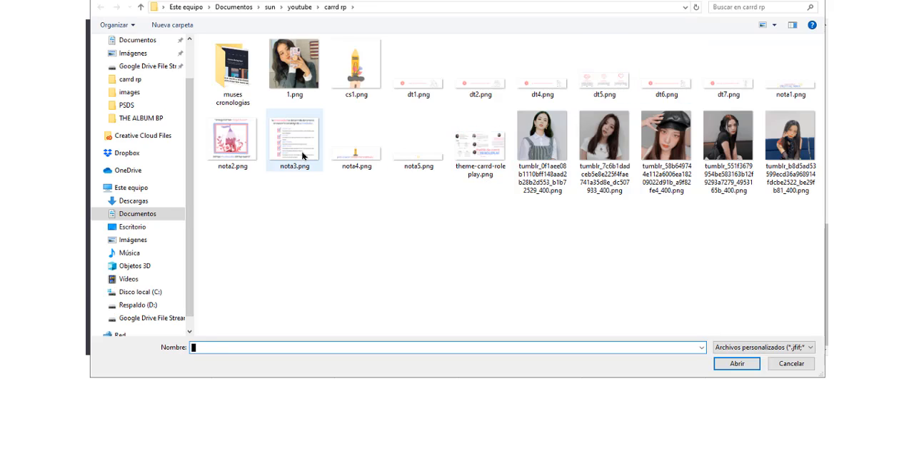
{"action": "double_click", "coordinate": [303, 156]}
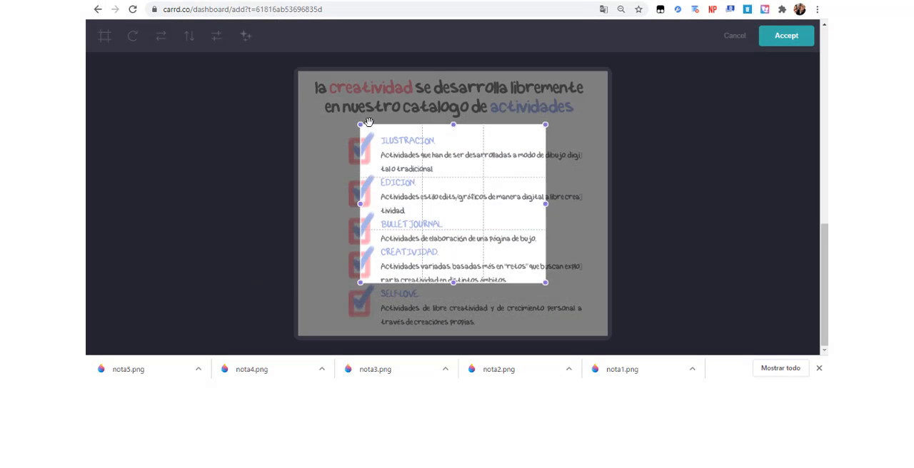
Extend the crop area to cover the entire nota3.png image and accept it.
{"action": "left_click_drag", "start_coordinate": [368, 122], "coordinate": [303, 69]}
{"action": "left_click_drag", "start_coordinate": [539, 278], "coordinate": [607, 336]}
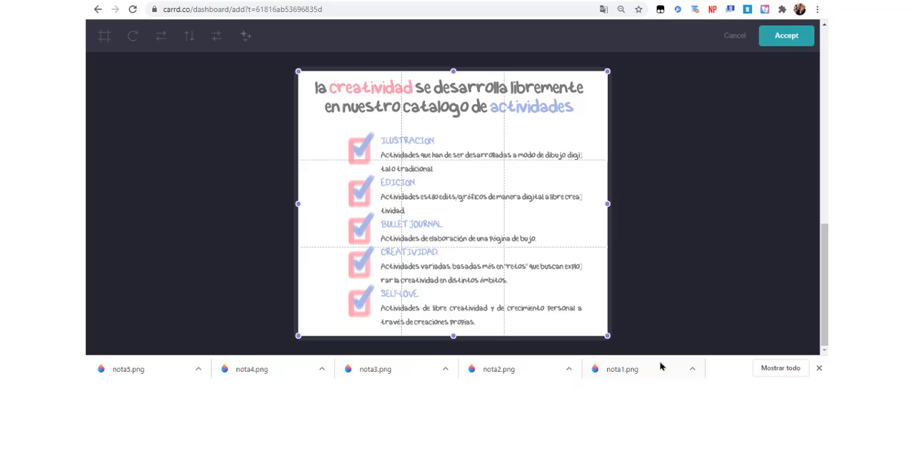
{"action": "left_click", "coordinate": [787, 35]}
{"action": "left_click", "coordinate": [731, 236]}
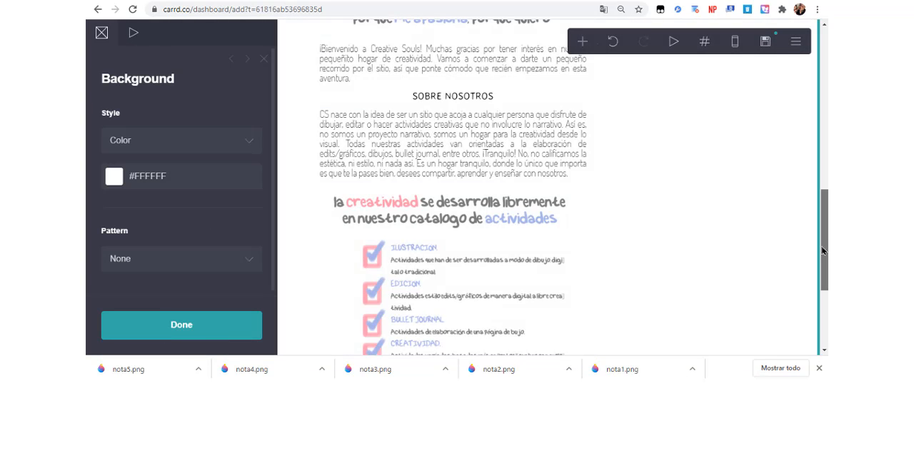
Change the lower SOBRE NOSOTROS heading, beneath the activities image, to REGLAMENTO.
{"action": "left_click_drag", "start_coordinate": [825, 281], "coordinate": [818, 310]}
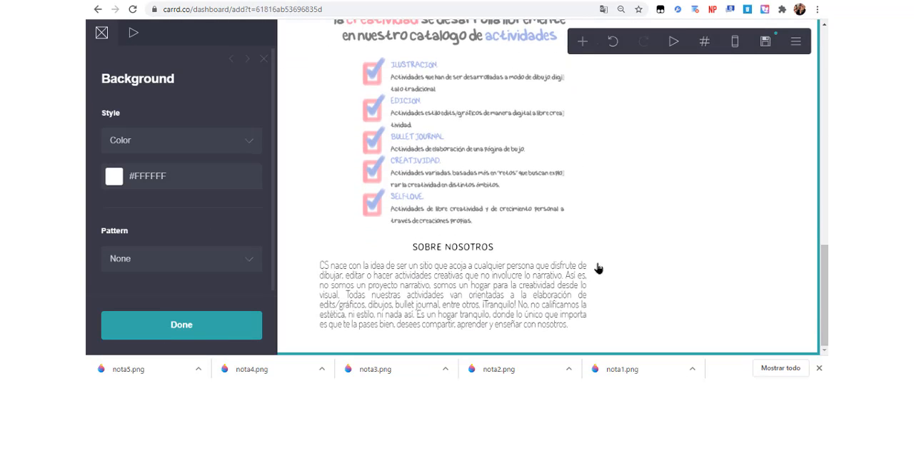
{"action": "left_click", "coordinate": [490, 249]}
{"action": "triple_click", "coordinate": [195, 125]}
{"action": "type", "text": "REGLAMENTO"}
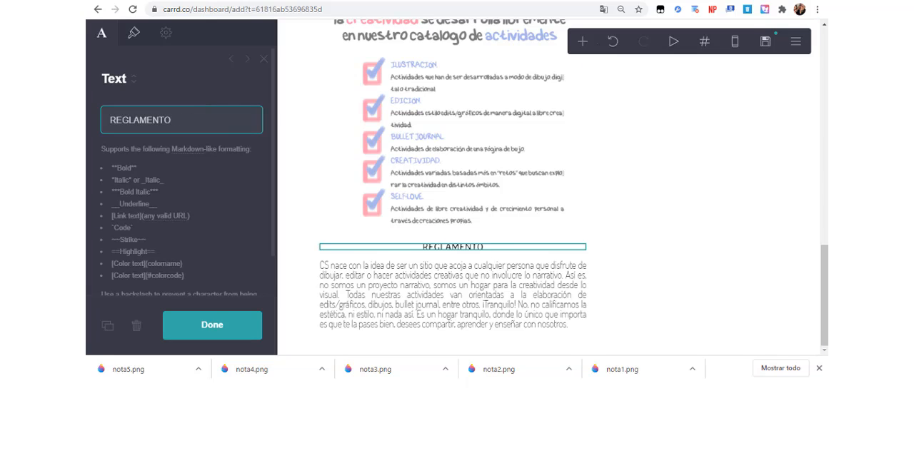
Copy the rules text from the Facebook note, starting at the RESPETO. section, and return to the Carrd page.
{"action": "key", "text": "ctrl+Tab"}
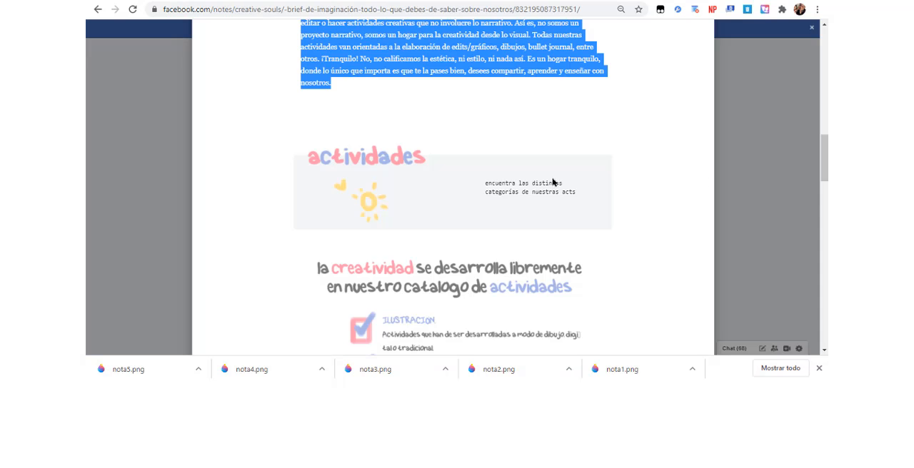
{"action": "left_click_drag", "start_coordinate": [819, 205], "coordinate": [819, 2]}
{"action": "scroll", "coordinate": [300, 80], "scroll_direction": "down", "scroll_amount": 5}
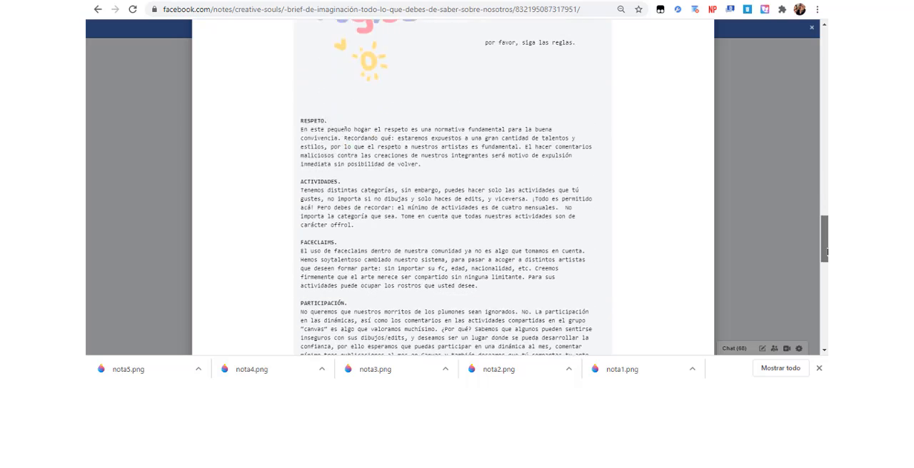
{"action": "left_click_drag", "start_coordinate": [303, 77], "coordinate": [325, 114]}
{"action": "key", "text": "ctrl+c"}
{"action": "left_click", "coordinate": [305, 87]}
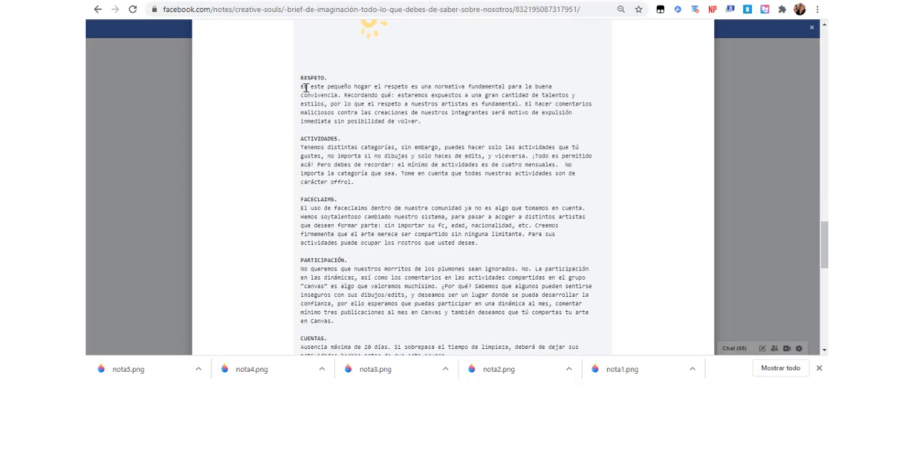
{"action": "left_click_drag", "start_coordinate": [301, 80], "coordinate": [577, 117]}
{"action": "left_click", "coordinate": [543, 0]}
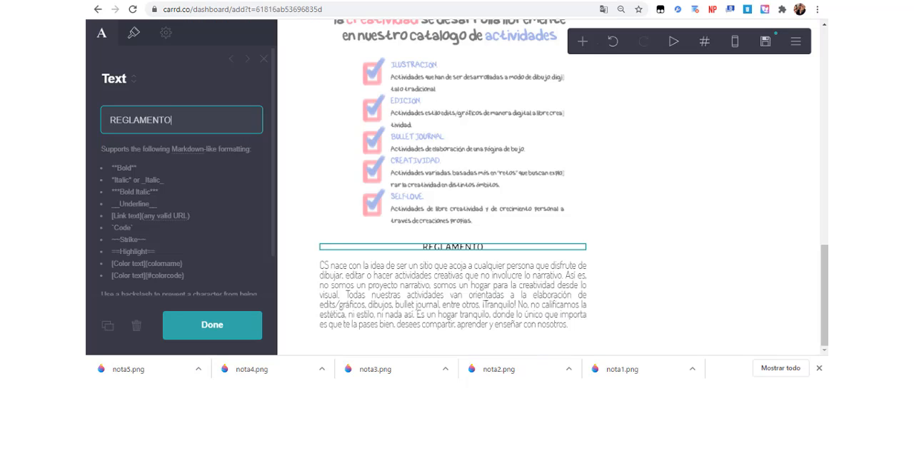
Clear the paragraph below the REGLAMENTO heading and paste the copied rules text in its place.
{"action": "left_click", "coordinate": [465, 289]}
{"action": "left_click_drag", "start_coordinate": [242, 172], "coordinate": [87, 18]}
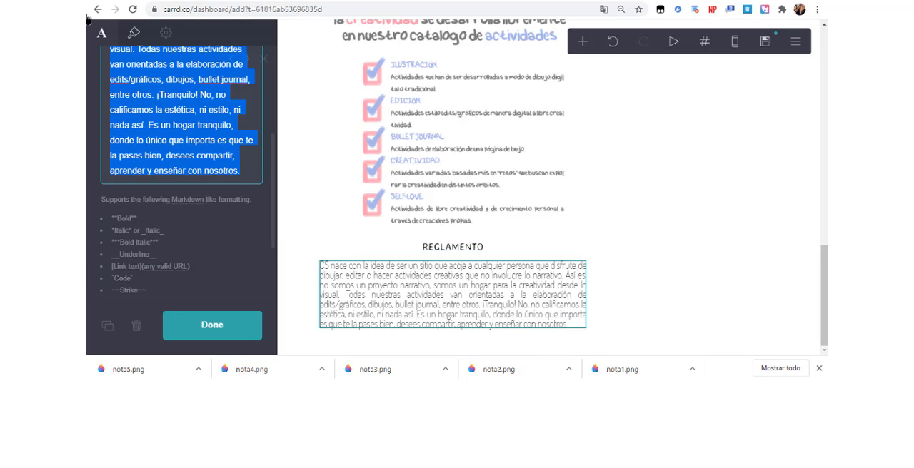
{"action": "key", "text": "BackSpace"}
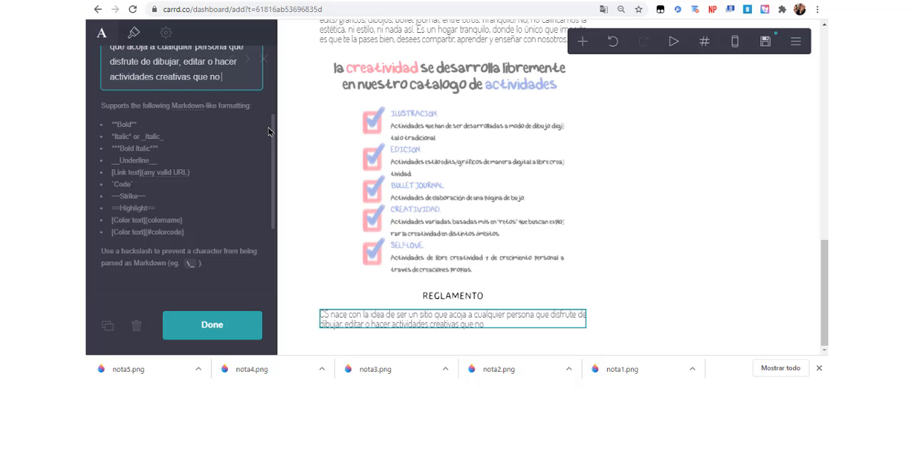
{"action": "left_click_drag", "start_coordinate": [270, 133], "coordinate": [288, 81]}
{"action": "key", "text": "ctrl+a"}
{"action": "key", "text": "BackSpace"}
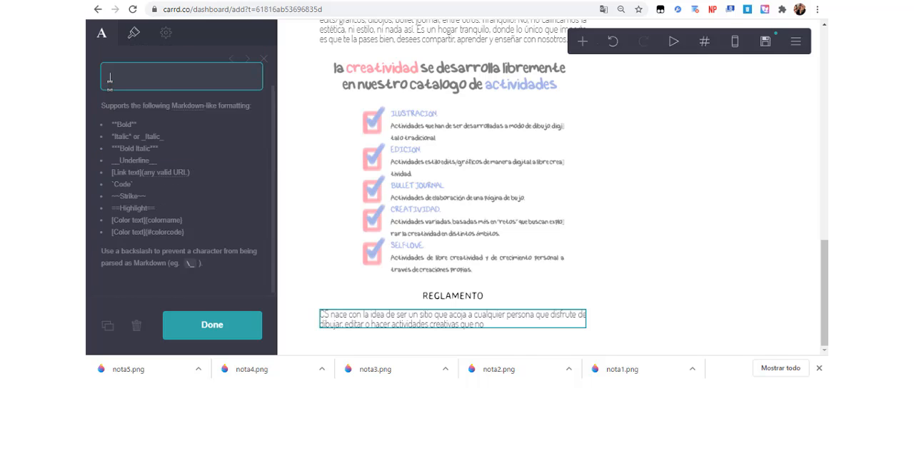
{"action": "key", "text": "ctrl+v"}
Mark the RESPETO. and ACTIVIDADES. headings in the rules text as bold by enclosing each in double asterisks.
{"action": "left_click_drag", "start_coordinate": [825, 246], "coordinate": [825, 204]}
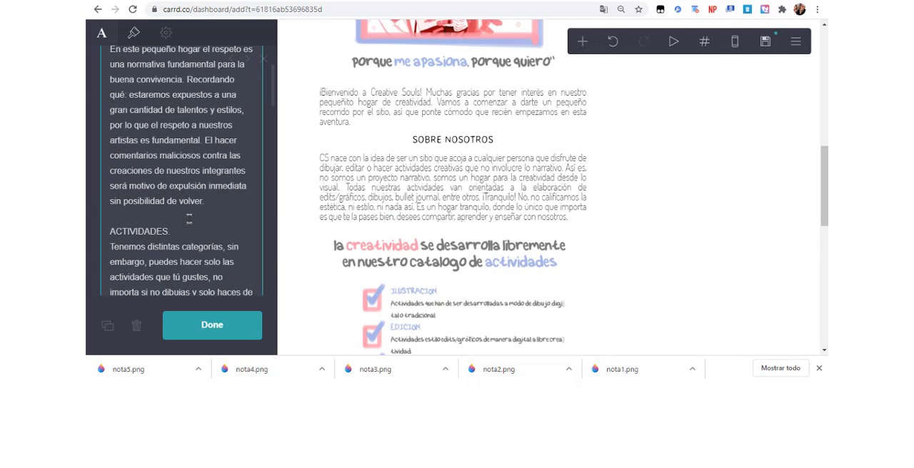
{"action": "scroll", "coordinate": [183, 231], "scroll_direction": "up", "scroll_amount": 3}
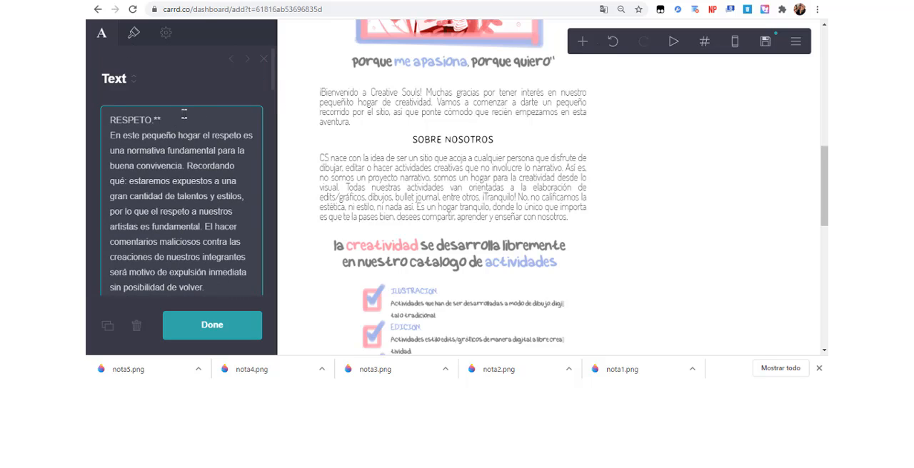
{"action": "left_click", "coordinate": [109, 119]}
{"action": "type", "text": "**"}
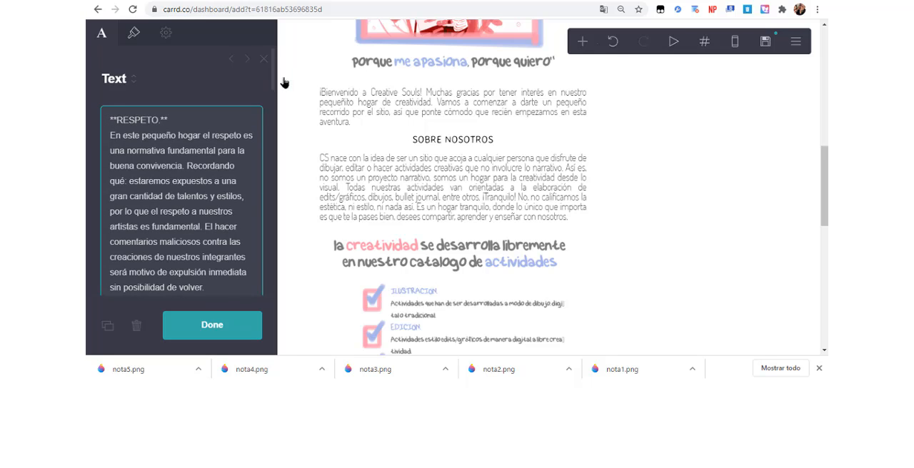
{"action": "scroll", "coordinate": [179, 178], "scroll_direction": "down", "scroll_amount": 3}
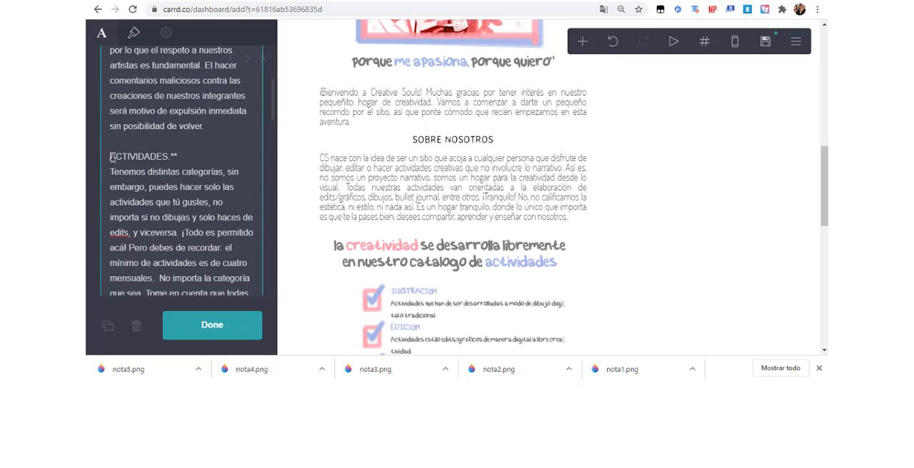
{"action": "scroll", "coordinate": [114, 157], "scroll_direction": "up", "scroll_amount": 3}
{"action": "scroll", "coordinate": [114, 164], "scroll_direction": "down", "scroll_amount": 9}
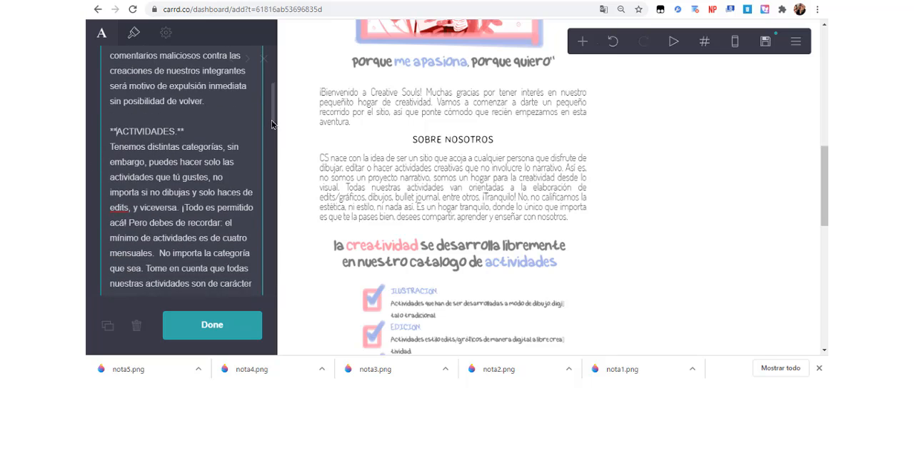
{"action": "scroll", "coordinate": [112, 165], "scroll_direction": "up", "scroll_amount": 9}
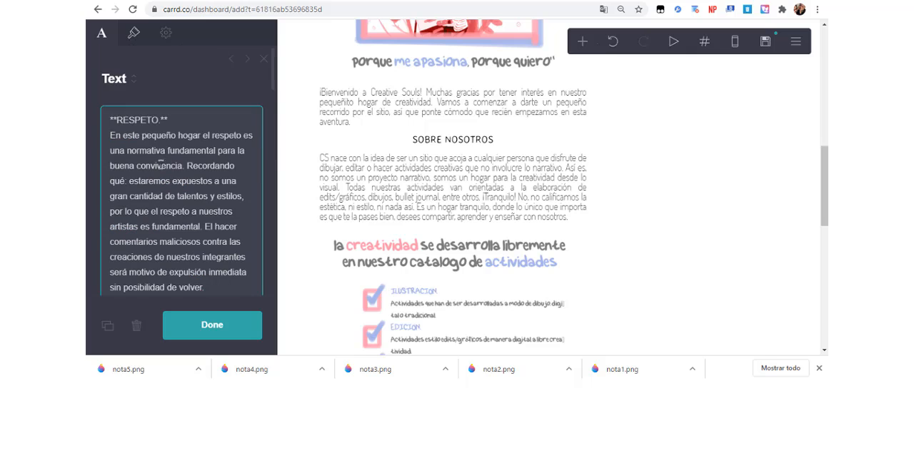
Mark the FACECLAIMS. and PARTICIPACIÓN. headings in the rules text as bold by enclosing each in double asterisks.
{"action": "left_click_drag", "start_coordinate": [273, 73], "coordinate": [263, 142]}
{"action": "left_click", "coordinate": [183, 201]}
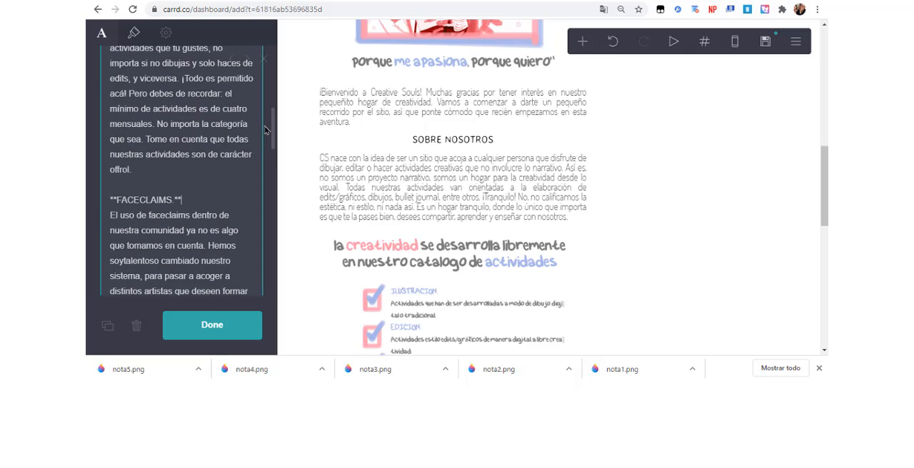
{"action": "scroll", "coordinate": [133, 191], "scroll_direction": "down", "scroll_amount": 5}
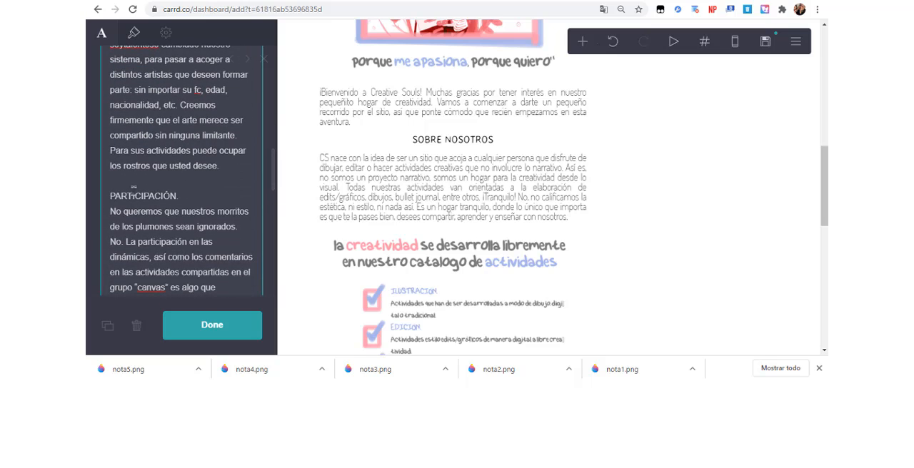
{"action": "scroll", "coordinate": [275, 208], "scroll_direction": "up", "scroll_amount": 3}
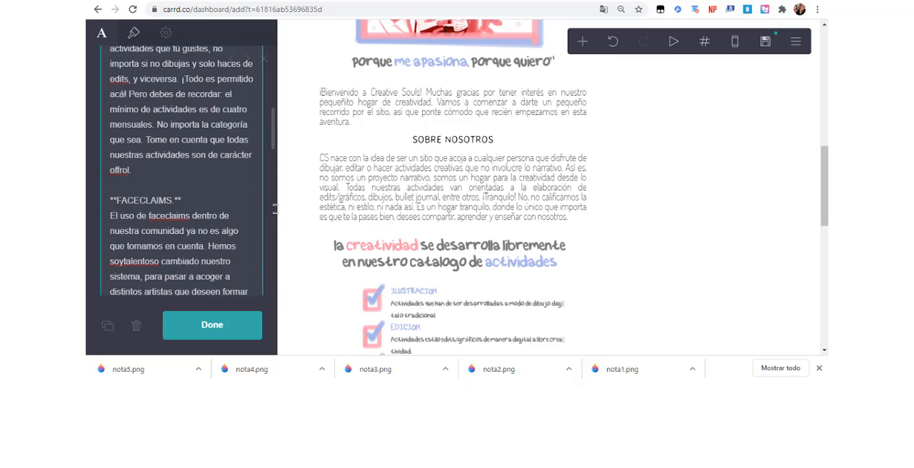
{"action": "left_click_drag", "start_coordinate": [271, 139], "coordinate": [271, 173]}
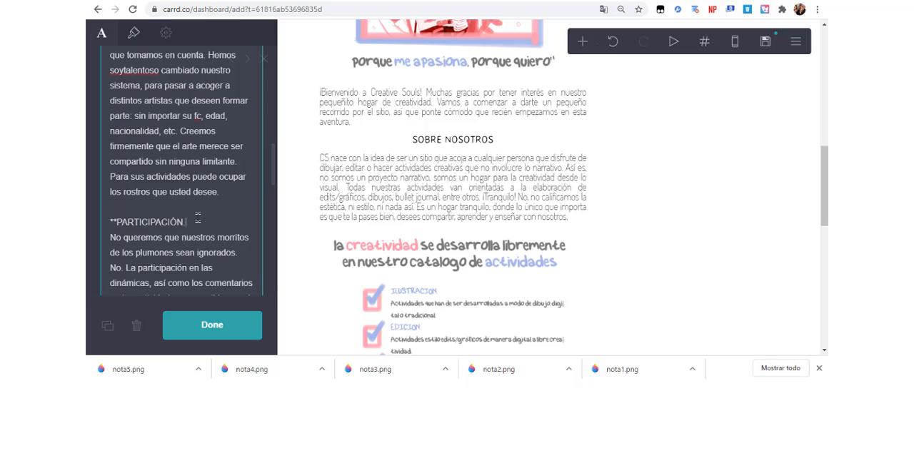
{"action": "scroll", "coordinate": [198, 218], "scroll_direction": "up", "scroll_amount": 3}
{"action": "scroll", "coordinate": [263, 244], "scroll_direction": "down", "scroll_amount": 8}
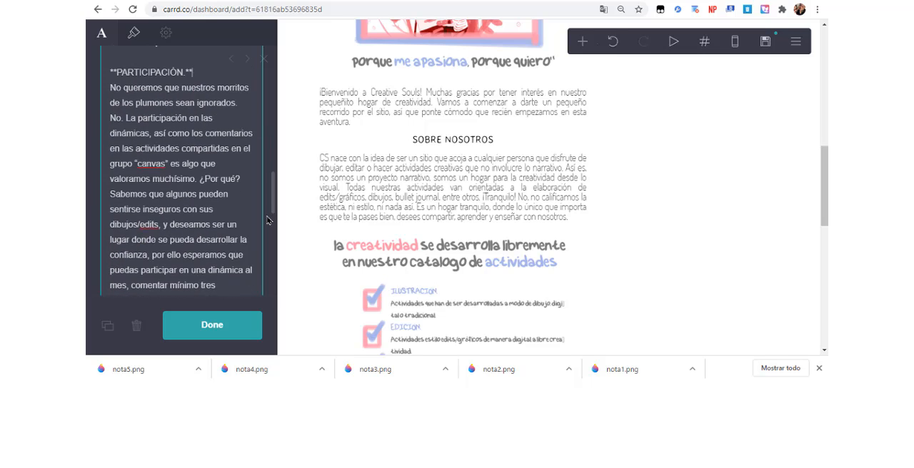
Mark the CUENTAS. heading in the rules text as bold with double asterisks and leave the text element.
{"action": "scroll", "coordinate": [263, 243], "scroll_direction": "down", "scroll_amount": 2}
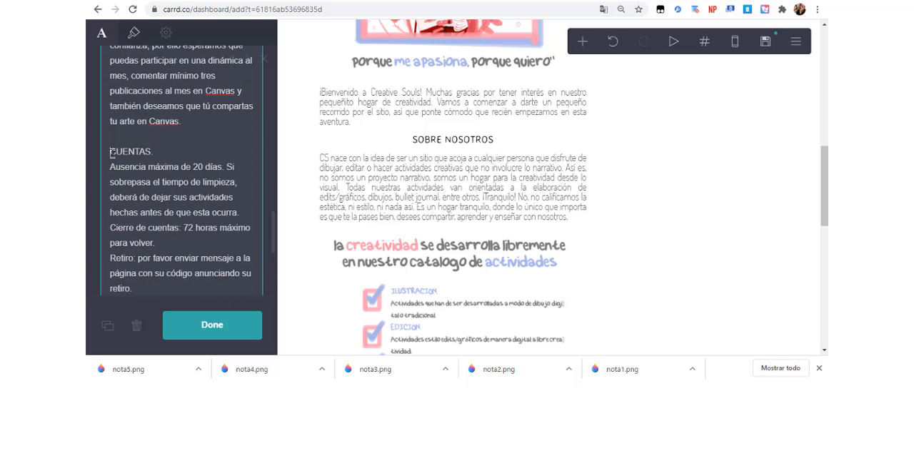
{"action": "left_click", "coordinate": [112, 153]}
{"action": "type", "text": "**"}
{"action": "left_click_drag", "start_coordinate": [273, 144], "coordinate": [273, 240]}
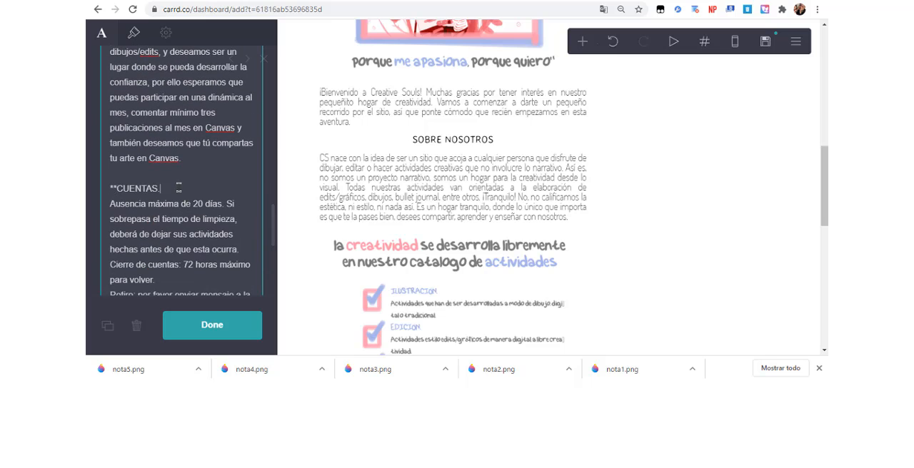
{"action": "type", "text": "**"}
{"action": "left_click_drag", "start_coordinate": [273, 132], "coordinate": [272, 249]}
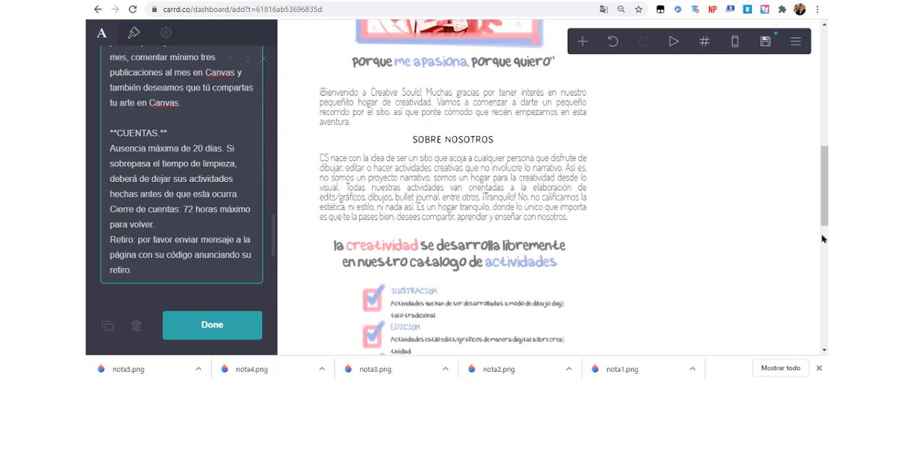
{"action": "scroll", "coordinate": [821, 239], "scroll_direction": "down", "scroll_amount": 10}
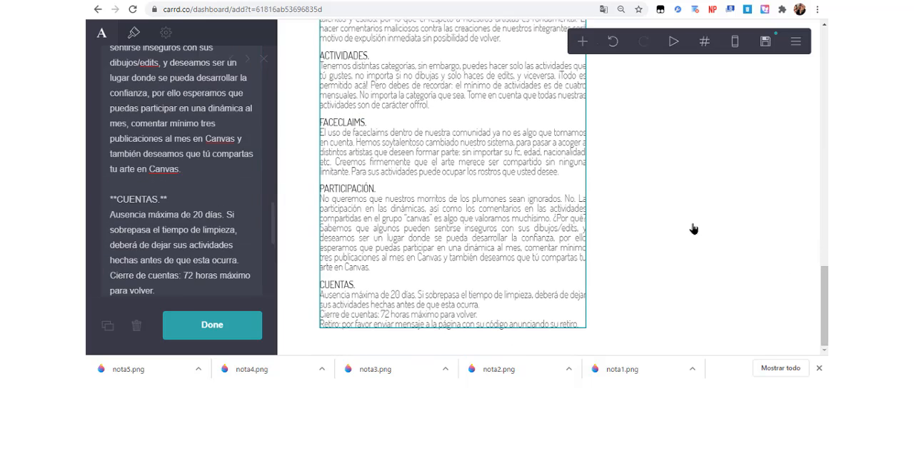
{"action": "left_click", "coordinate": [693, 229]}
Add a buttons element below the rules text and label its first button inicio.
{"action": "left_click_drag", "start_coordinate": [823, 284], "coordinate": [824, 46]}
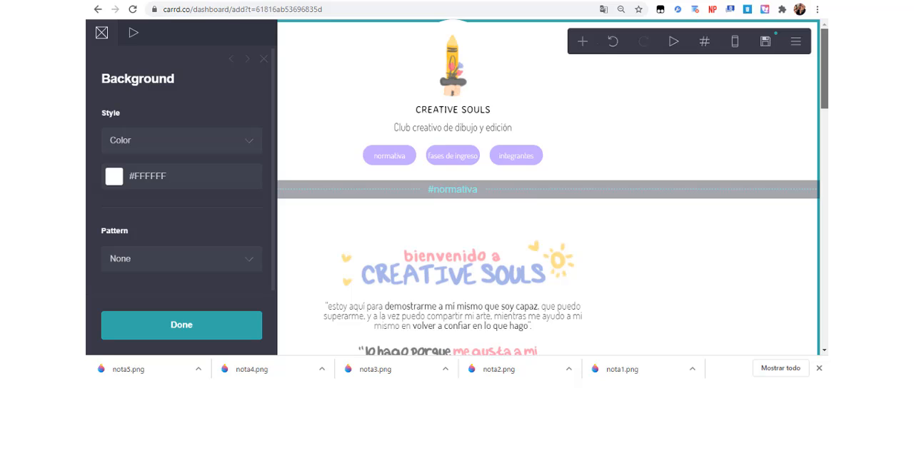
{"action": "scroll", "coordinate": [796, 212], "scroll_direction": "down", "scroll_amount": 15}
{"action": "scroll", "coordinate": [802, 98], "scroll_direction": "up", "scroll_amount": 12}
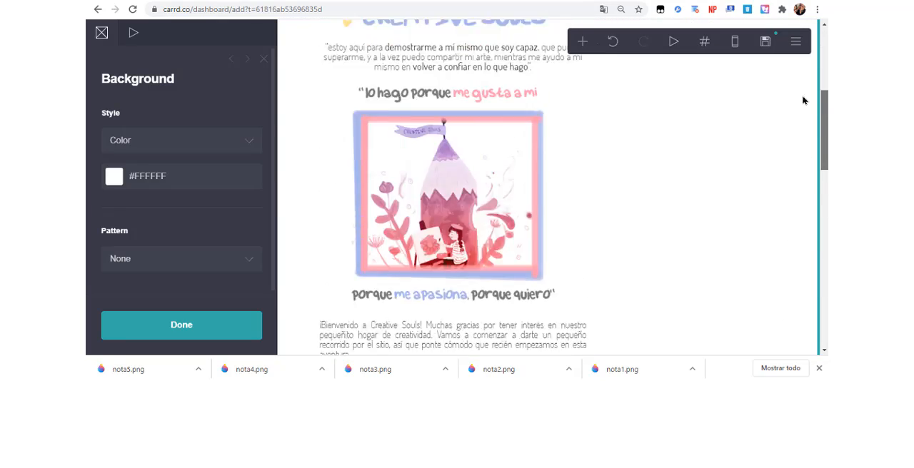
{"action": "scroll", "coordinate": [795, 161], "scroll_direction": "down", "scroll_amount": 2}
{"action": "scroll", "coordinate": [795, 162], "scroll_direction": "down", "scroll_amount": 10}
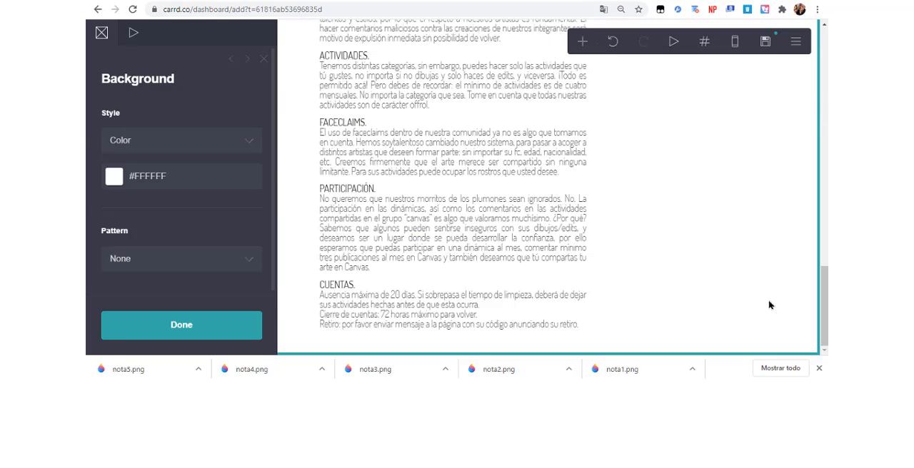
{"action": "left_click", "coordinate": [584, 44]}
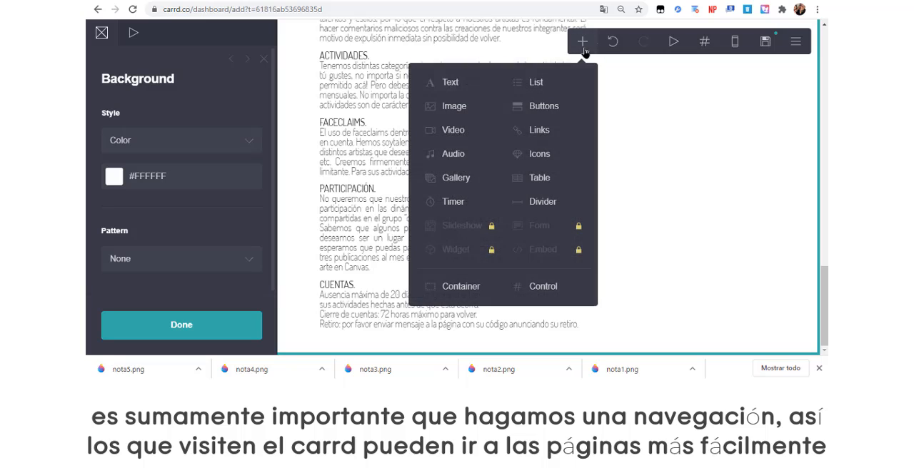
{"action": "left_click", "coordinate": [545, 109]}
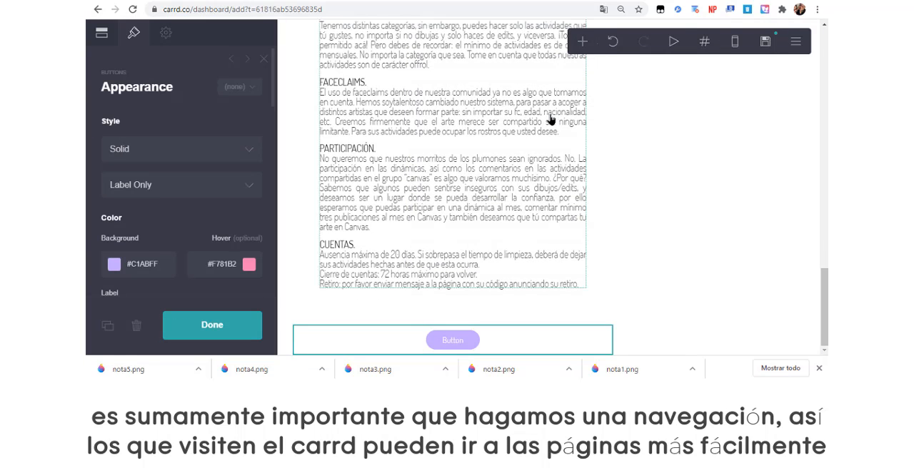
{"action": "left_click", "coordinate": [113, 43]}
{"action": "left_click", "coordinate": [147, 127]}
{"action": "double_click", "coordinate": [161, 180]}
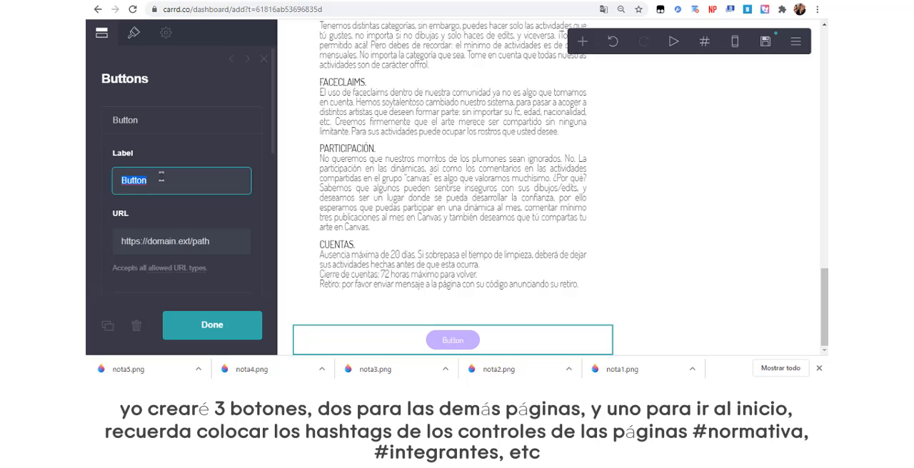
{"action": "type", "text": "inicio"}
{"action": "triple_click", "coordinate": [180, 242]}
{"action": "type", "text": "creativesouls.carrd.co"}
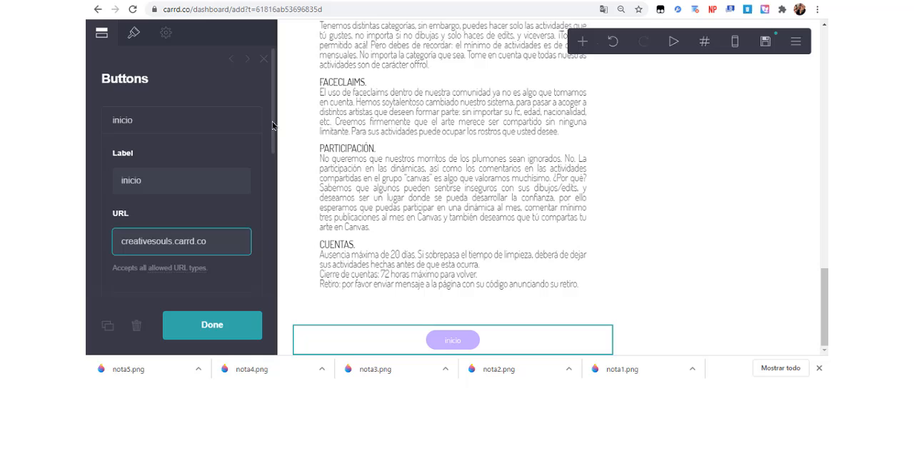
{"action": "scroll", "coordinate": [214, 164], "scroll_direction": "down", "scroll_amount": 3}
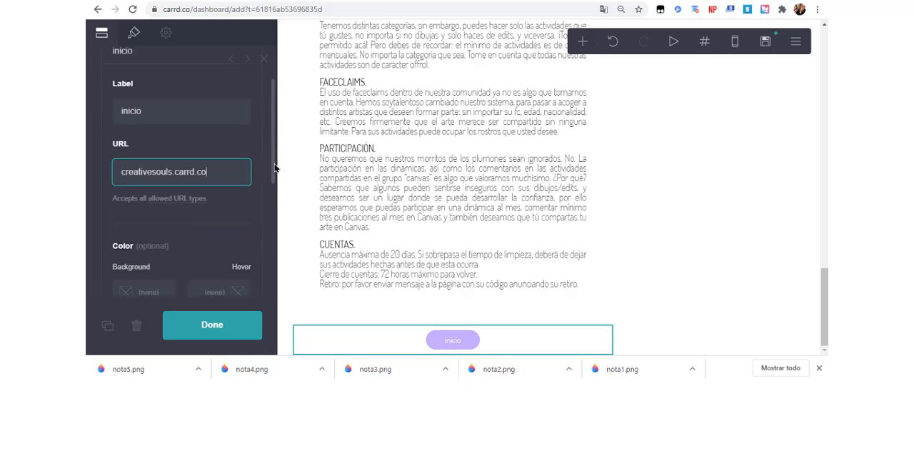
{"action": "left_click", "coordinate": [120, 155]}
{"action": "type", "text": "htt"}
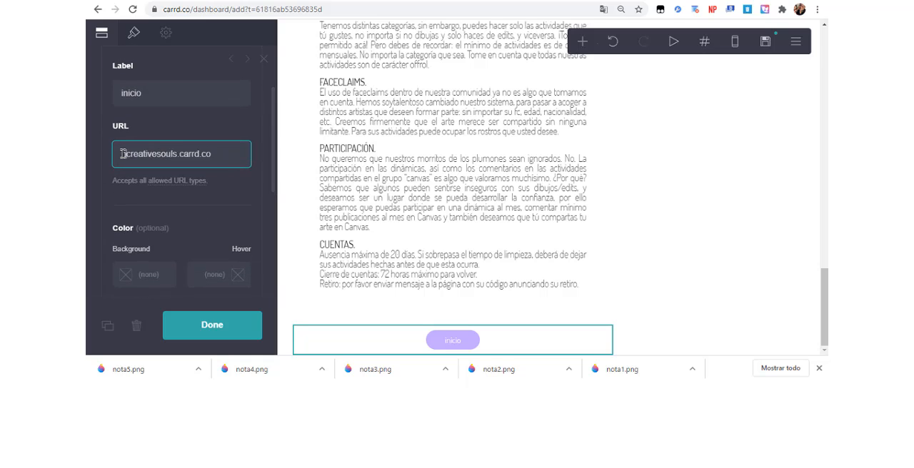
{"action": "scroll", "coordinate": [123, 154], "scroll_direction": "up", "scroll_amount": 3}
{"action": "type", "text": "p://"}
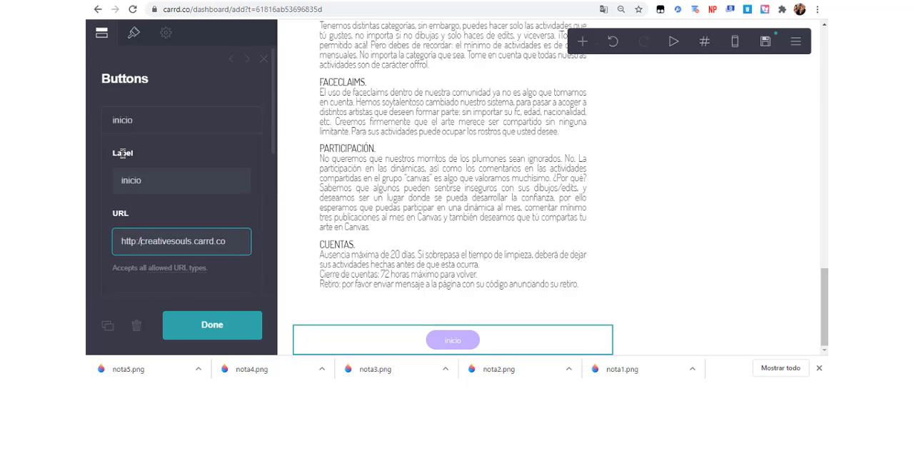
{"action": "type", "text": "www."}
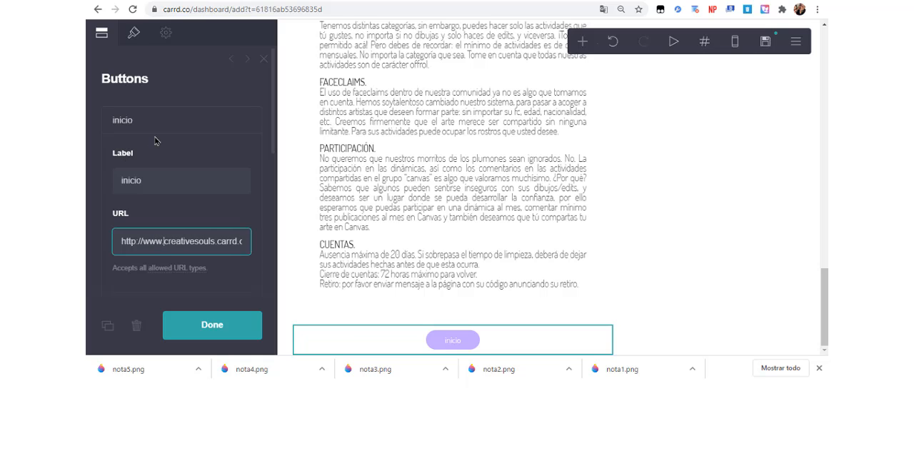
{"action": "left_click", "coordinate": [171, 129]}
{"action": "left_click", "coordinate": [185, 129]}
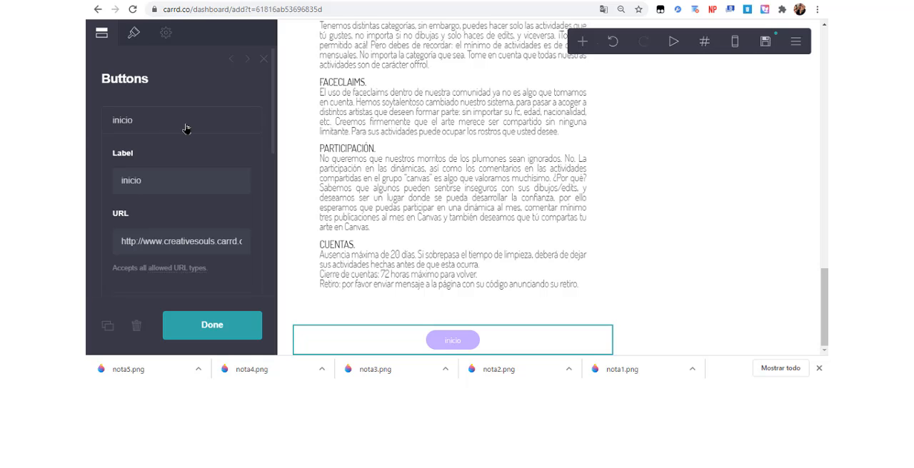
Add a second button beside inicio and label it fases de ingreso.
{"action": "scroll", "coordinate": [265, 115], "scroll_direction": "down", "scroll_amount": 3}
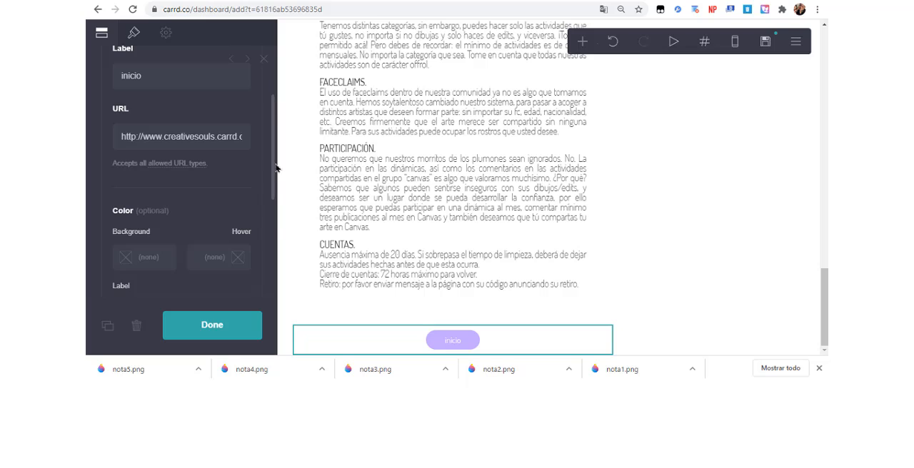
{"action": "scroll", "coordinate": [264, 228], "scroll_direction": "down", "scroll_amount": 2}
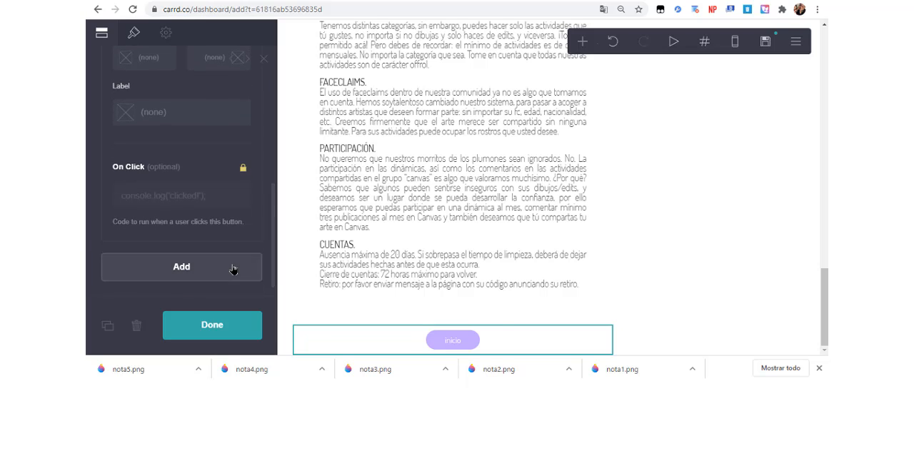
{"action": "left_click", "coordinate": [234, 267]}
{"action": "left_click_drag", "start_coordinate": [272, 179], "coordinate": [277, 97]}
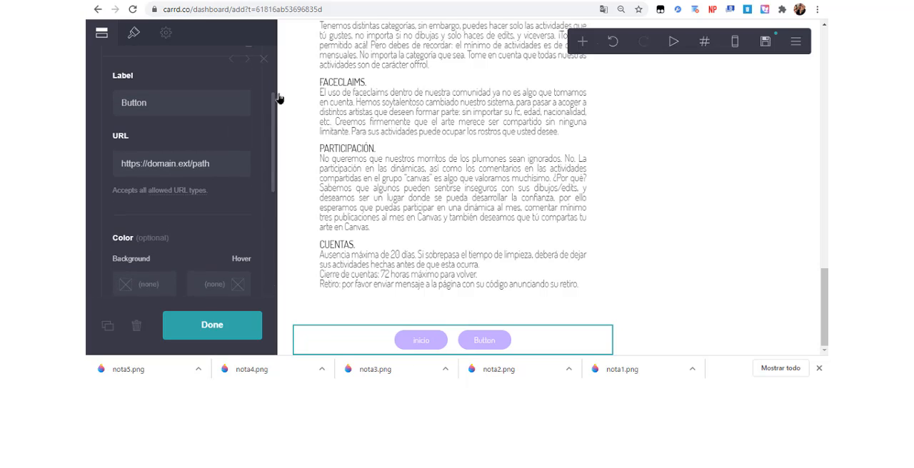
{"action": "left_click", "coordinate": [215, 103]}
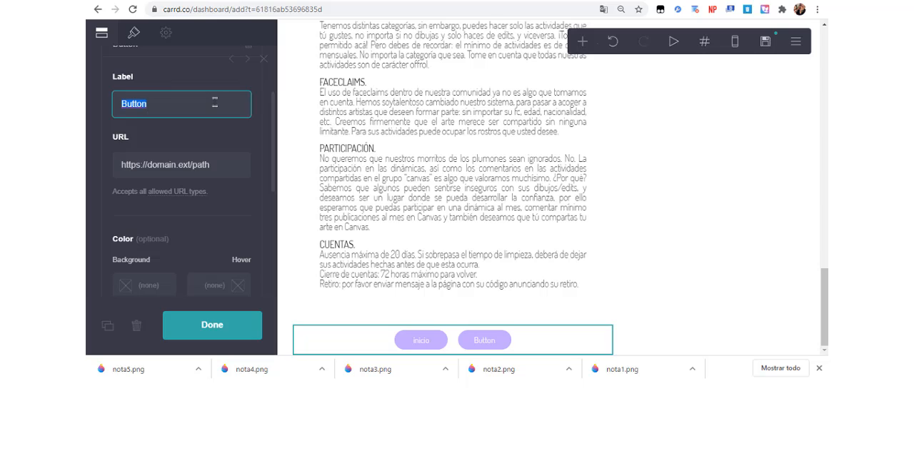
{"action": "type", "text": "fases de ingreso"}
{"action": "scroll", "coordinate": [265, 121], "scroll_direction": "up", "scroll_amount": 1}
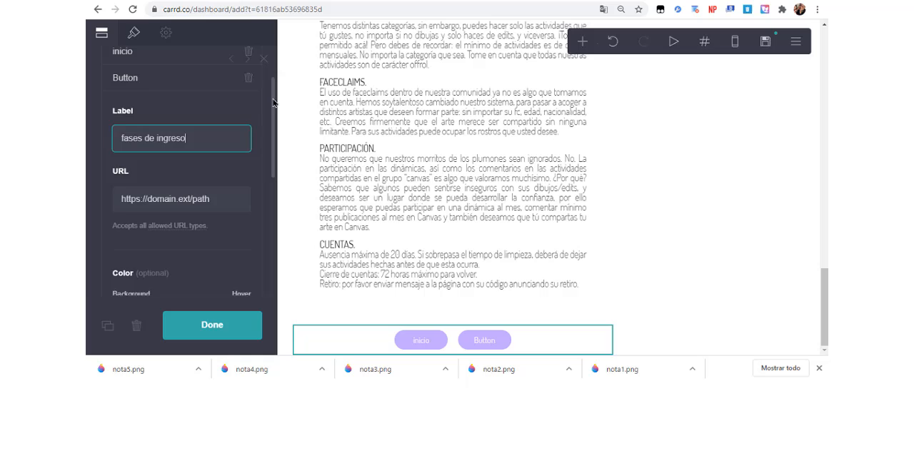
Replace the placeholder URL of the fases de ingreso button with the hashtag of the fases section.
{"action": "left_click", "coordinate": [212, 93]}
{"action": "left_click", "coordinate": [197, 151]}
{"action": "left_click", "coordinate": [183, 266]}
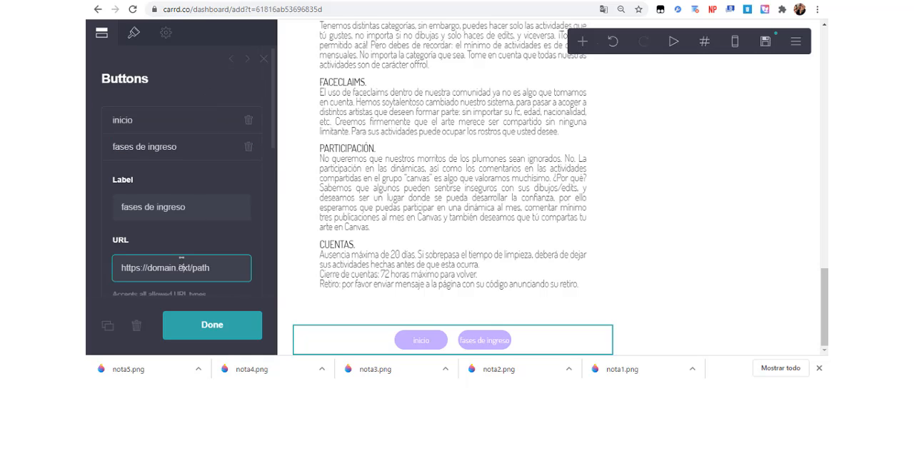
{"action": "key", "text": "ctrl+a"}
{"action": "type", "text": "#fase"}
{"action": "left_click", "coordinate": [215, 149]}
Add a third button labelled integrantes with the URL #integrantes and finish editing the buttons element.
{"action": "left_click", "coordinate": [193, 187]}
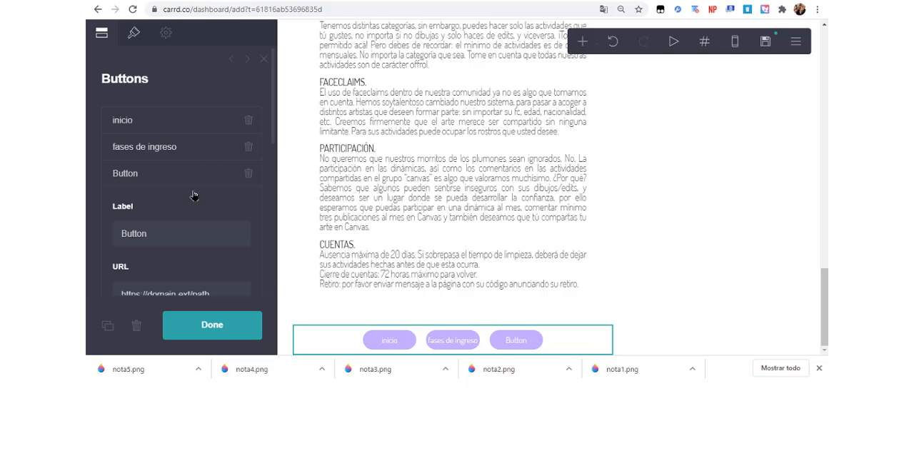
{"action": "key", "text": "ctrl+a"}
{"action": "type", "text": "integ"}
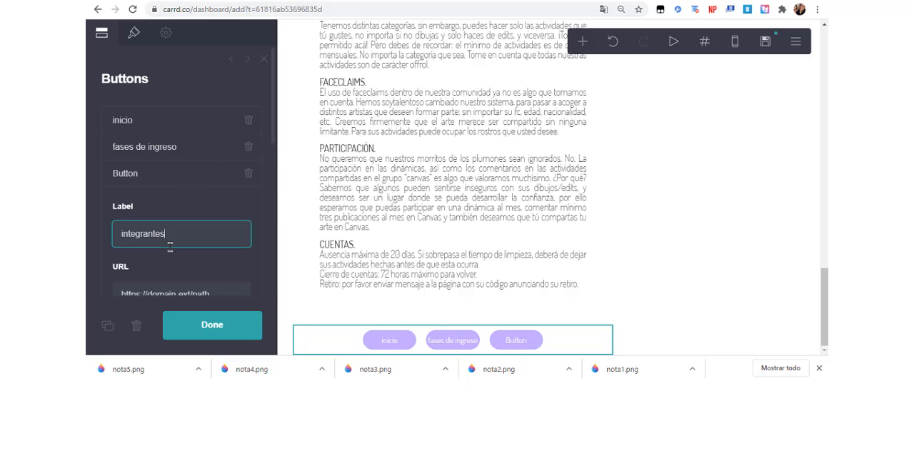
{"action": "type", "text": "rantes"}
{"action": "key", "text": "Tab"}
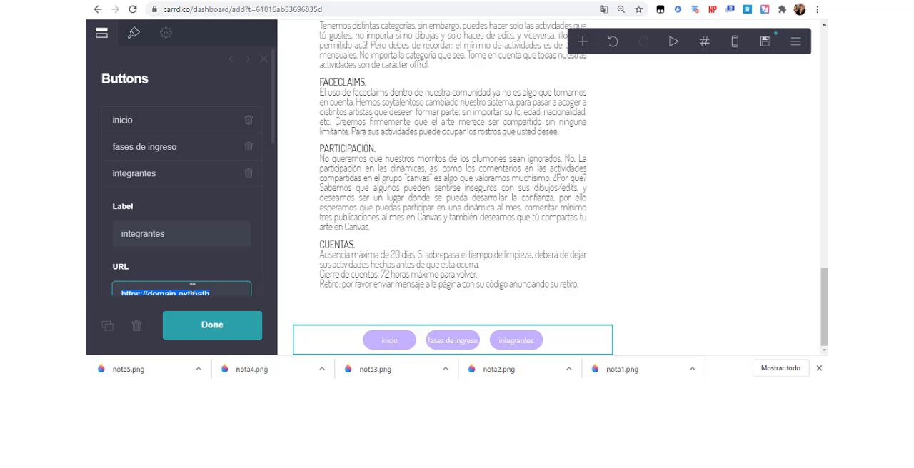
{"action": "type", "text": "#integrantes"}
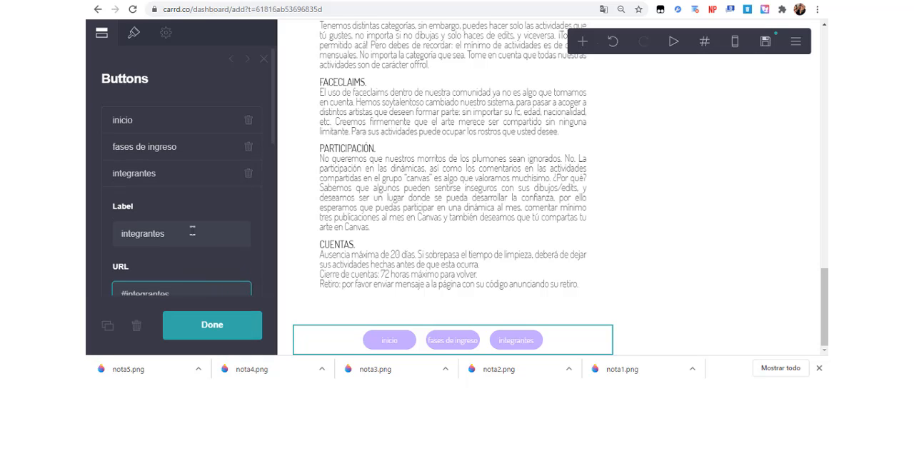
{"action": "left_click", "coordinate": [198, 190]}
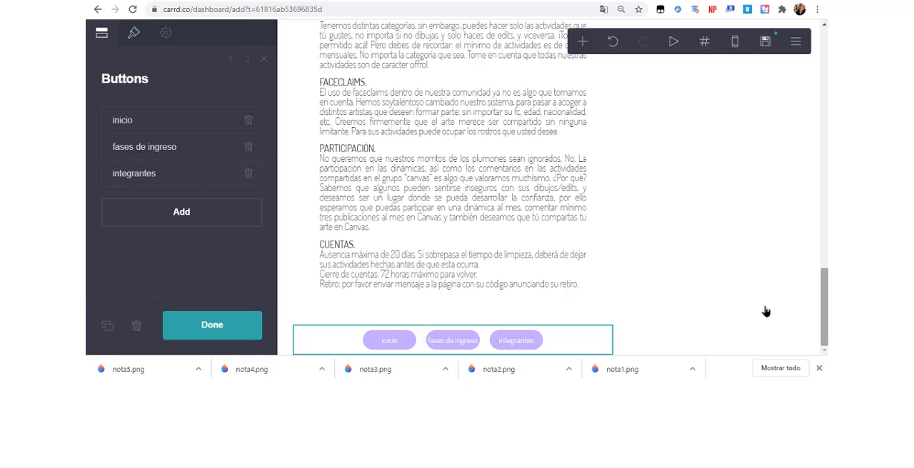
{"action": "left_click", "coordinate": [227, 323]}
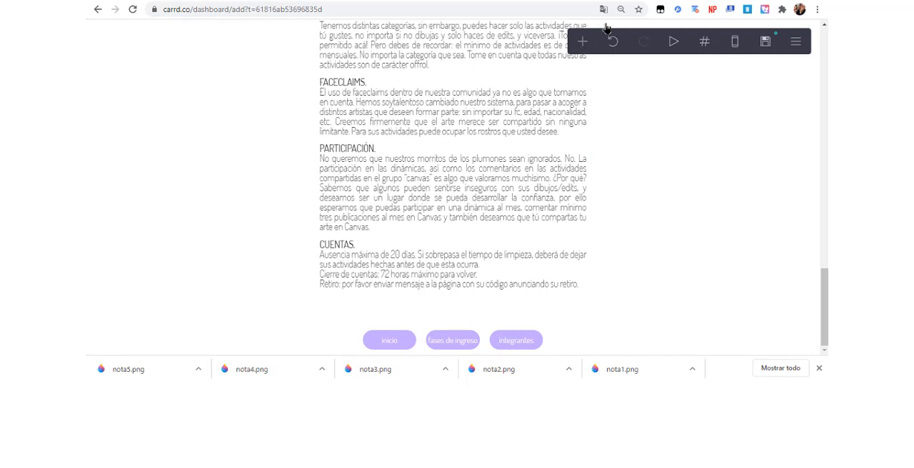
Add a section break after the navigation buttons and name it fases.
{"action": "left_click", "coordinate": [583, 41]}
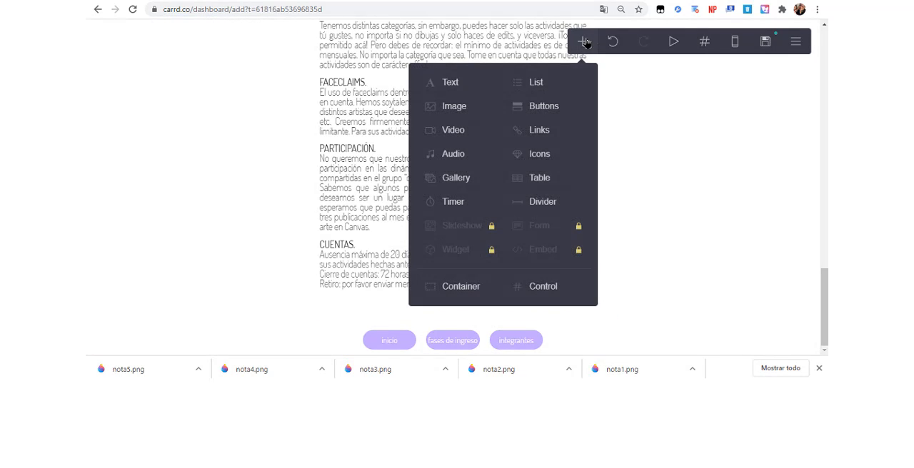
{"action": "left_click", "coordinate": [532, 287]}
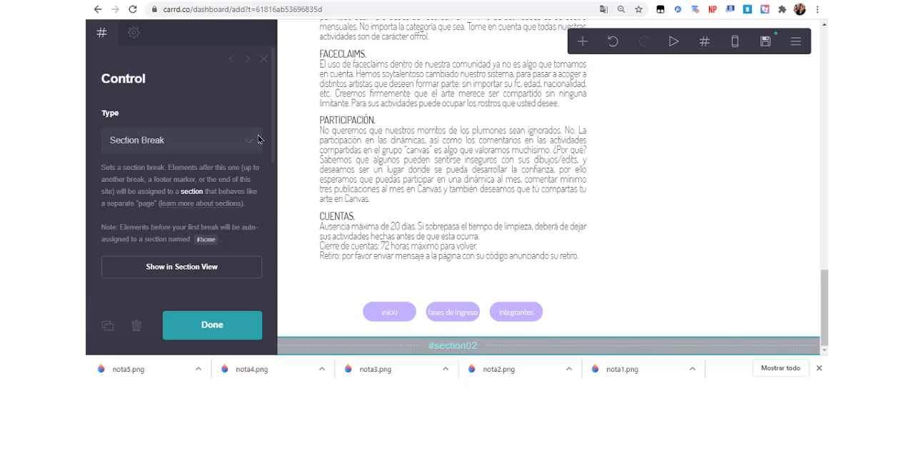
{"action": "scroll", "coordinate": [270, 152], "scroll_direction": "down", "scroll_amount": 5}
{"action": "double_click", "coordinate": [241, 190]}
{"action": "type", "text": "fa"}
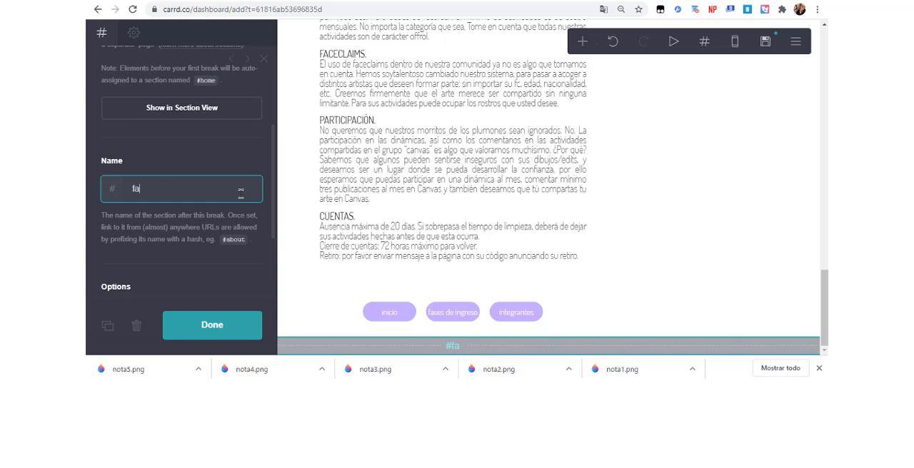
{"action": "type", "text": "ses"}
{"action": "left_click", "coordinate": [223, 323]}
Add a default container below the fases break and upload nota4.png as an image element inside it.
{"action": "left_click", "coordinate": [580, 47]}
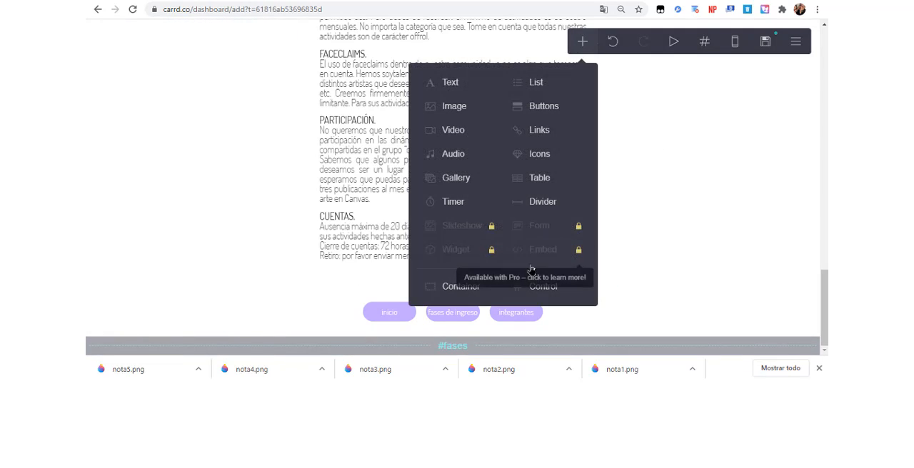
{"action": "left_click", "coordinate": [485, 293]}
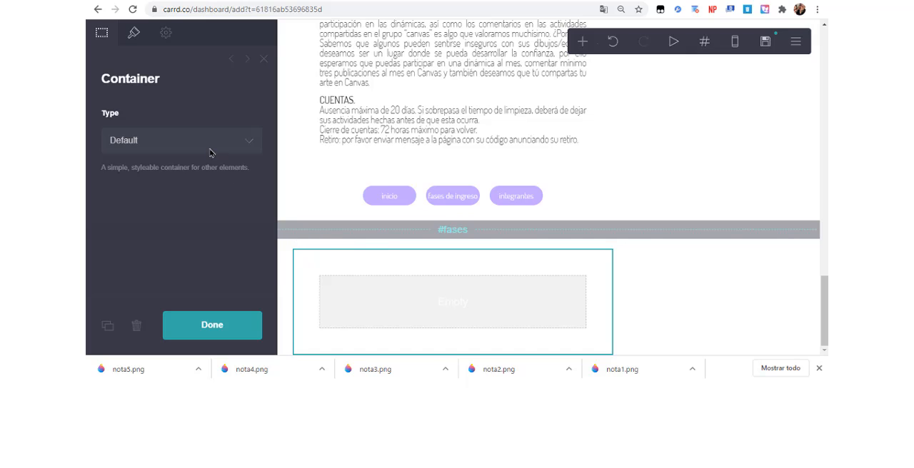
{"action": "left_click", "coordinate": [583, 45]}
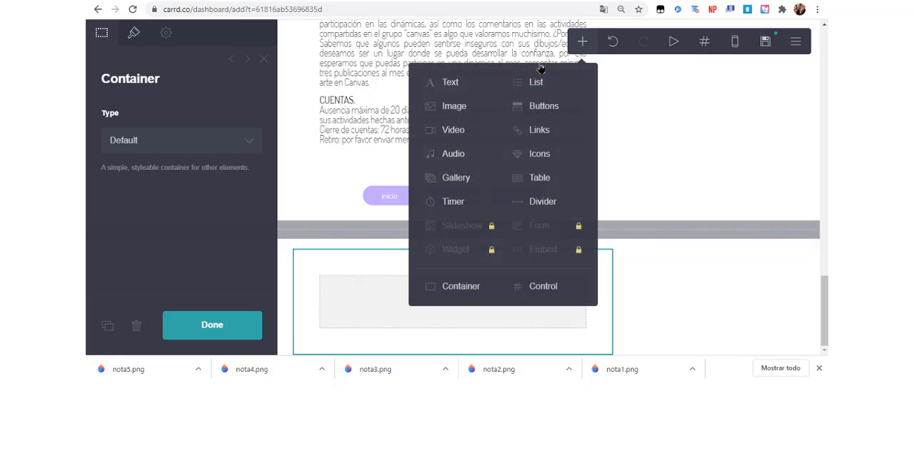
{"action": "left_click", "coordinate": [465, 107]}
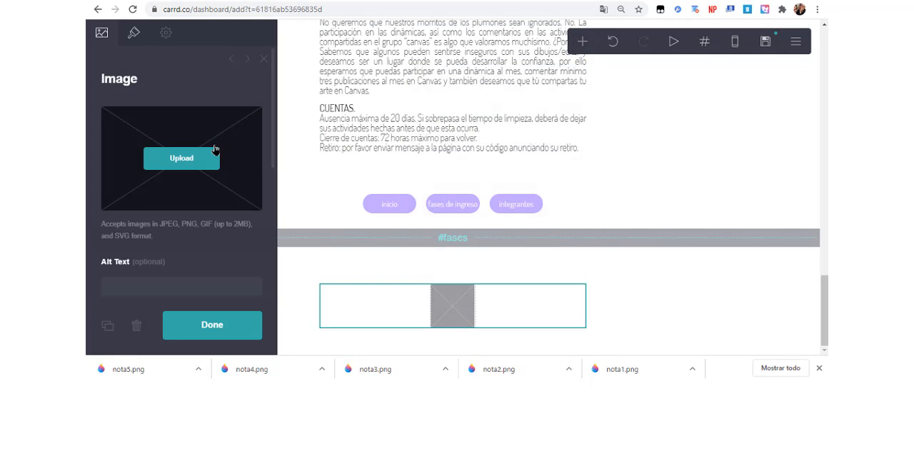
{"action": "left_click", "coordinate": [215, 152]}
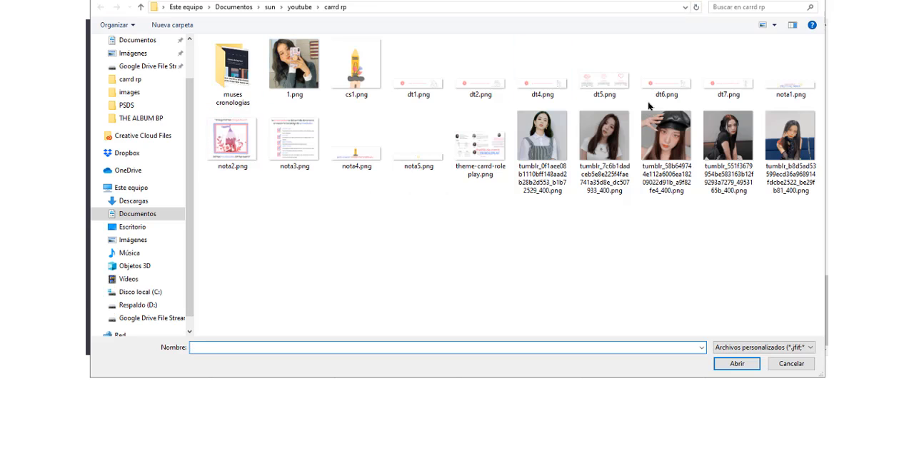
{"action": "left_click", "coordinate": [361, 154]}
{"action": "double_click", "coordinate": [360, 153]}
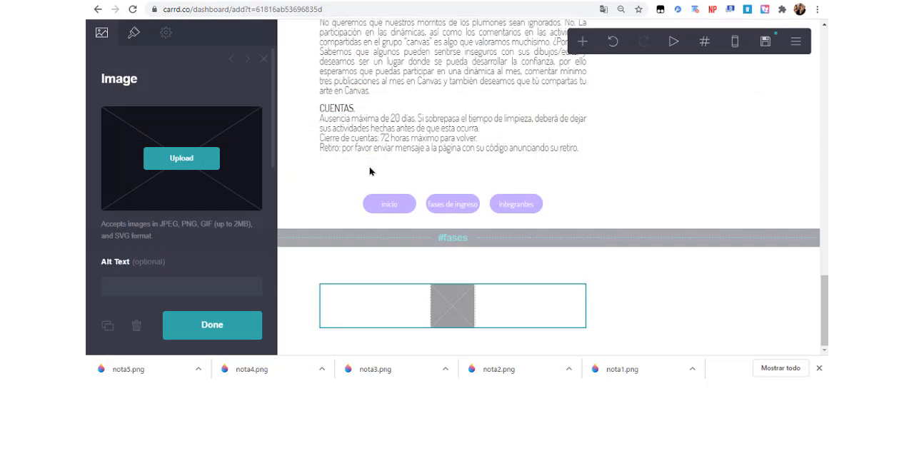
Crop the image to its full height, keeping the crayon and entire caption while trimming the blank sides, and accept it.
{"action": "left_click_drag", "start_coordinate": [298, 164], "coordinate": [232, 134]}
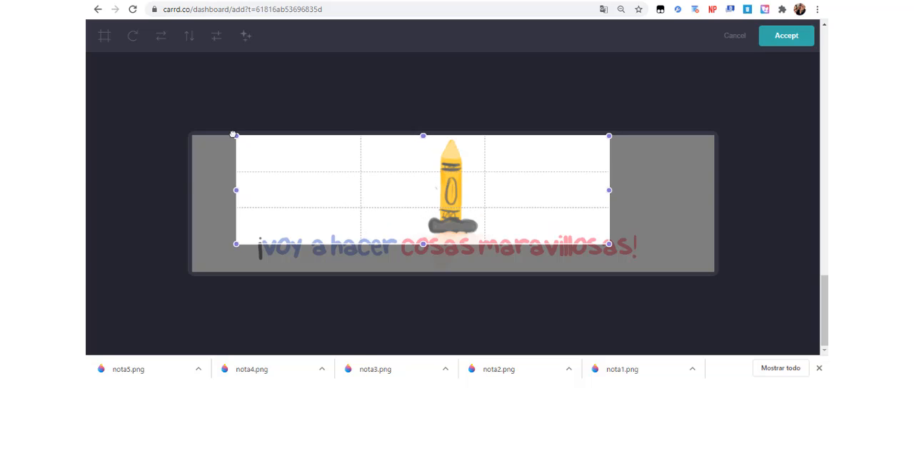
{"action": "left_click_drag", "start_coordinate": [613, 244], "coordinate": [660, 281]}
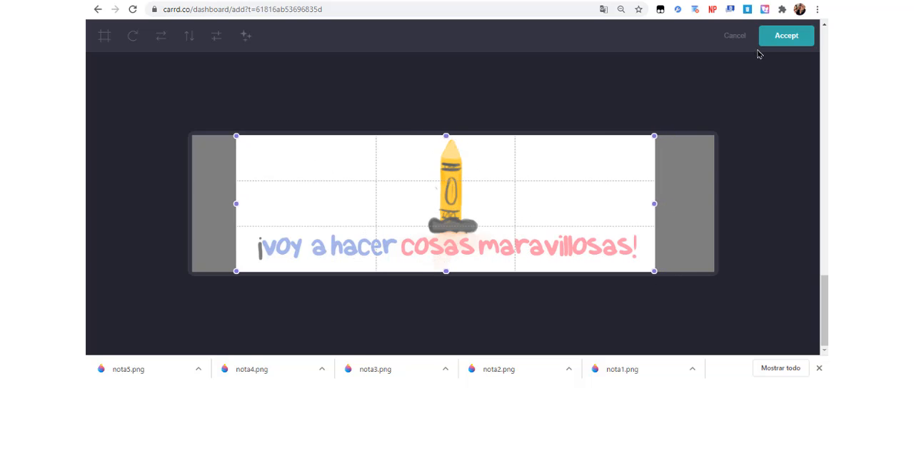
{"action": "left_click", "coordinate": [782, 39]}
{"action": "scroll", "coordinate": [810, 330], "scroll_direction": "down", "scroll_amount": 1}
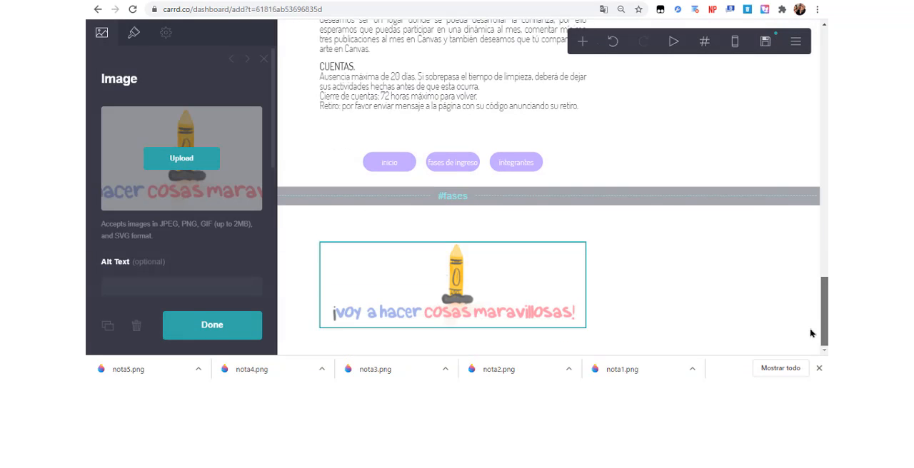
Switch to the Facebook note and copy the formulario field list from NOMBRE DE ARTISTA to CÓDIGO ESCONDIDO.
{"action": "left_click", "coordinate": [667, 282]}
{"action": "left_click", "coordinate": [577, 262]}
{"action": "left_click", "coordinate": [414, 2]}
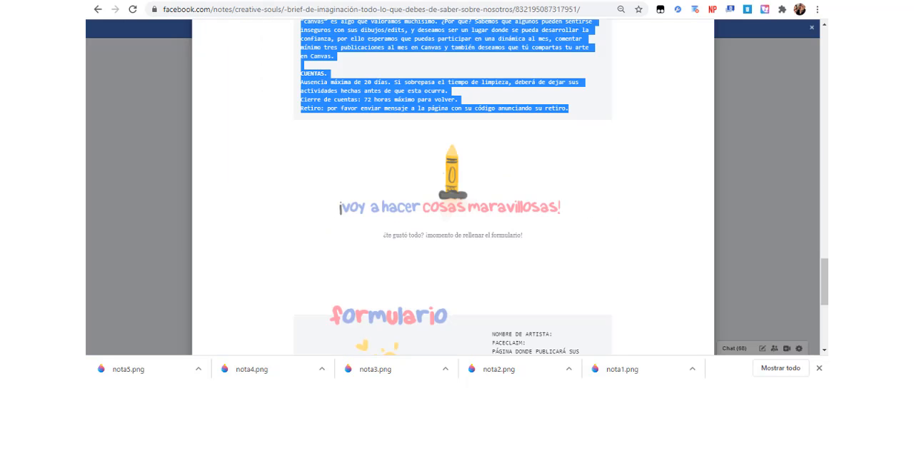
{"action": "scroll", "coordinate": [826, 235], "scroll_direction": "down", "scroll_amount": 3}
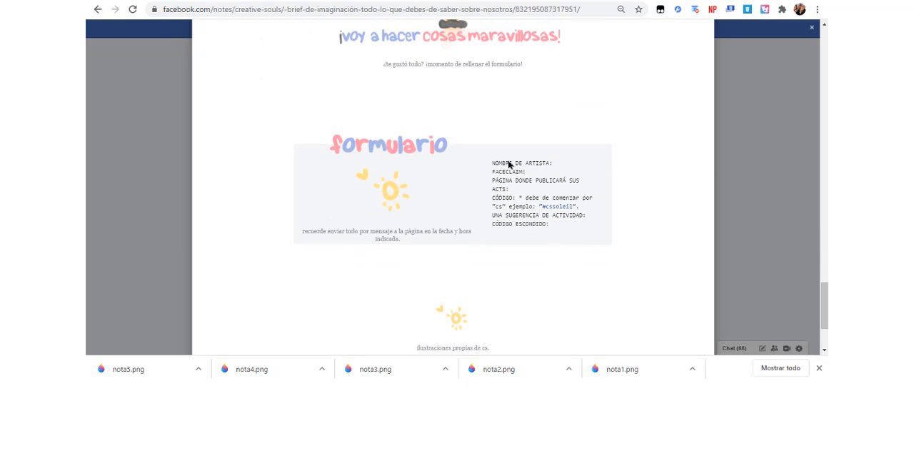
{"action": "left_click_drag", "start_coordinate": [492, 163], "coordinate": [551, 236]}
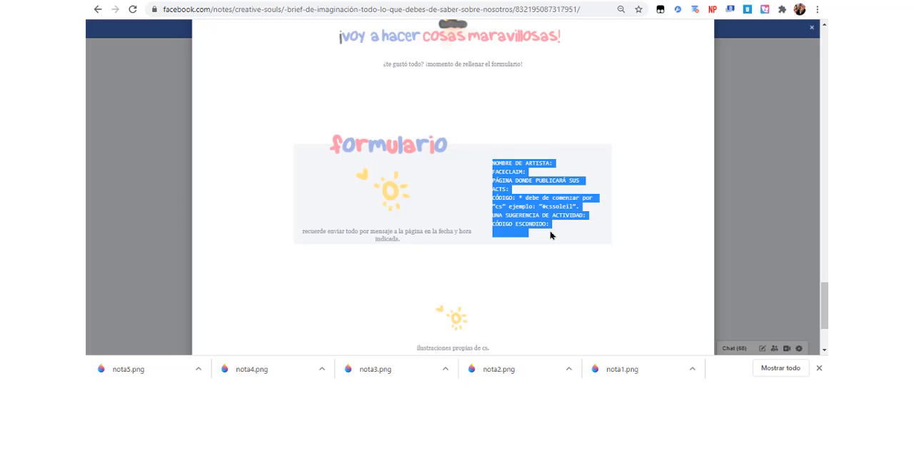
Return to the Carrd editor and start adding a new element below the crayon image in the fases section.
{"action": "left_click", "coordinate": [271, 1]}
{"action": "left_click", "coordinate": [825, 312]}
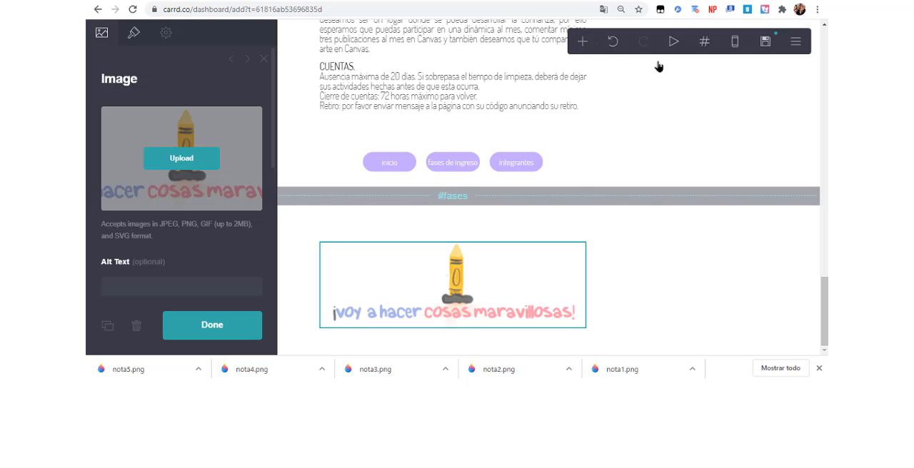
{"action": "left_click", "coordinate": [583, 43]}
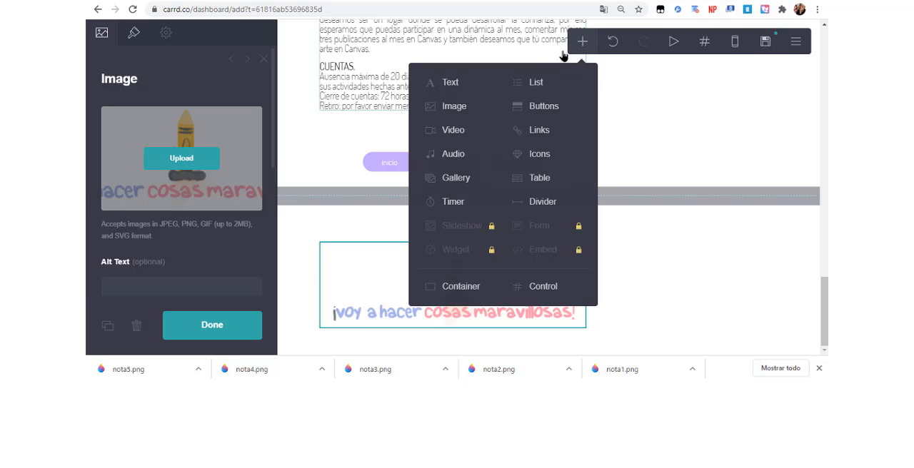
Add a text element below the crayon image and paste the copied formulario field list into it.
{"action": "left_click", "coordinate": [472, 88]}
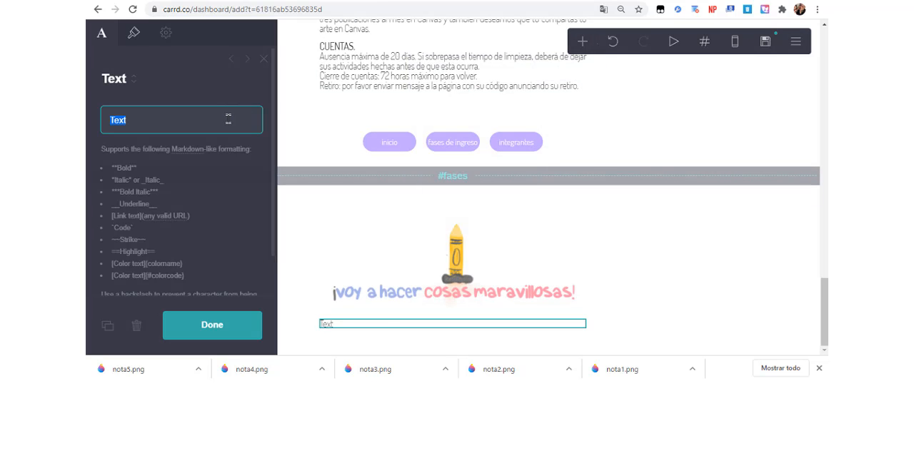
{"action": "type", "text": "NOMBRE DE ARTISTA: FACECLAIM: PÁGINA DONDE PUBLICARÁ SUS ACTS: CÓDIGO: * debe de comenzar por \"cs\" ejemplo: \"#cssoleil\". UNA SUGERENCIA DE ACTIVIDAD: CÓDIGO ESCONDIDO:"}
{"action": "scroll", "coordinate": [825, 300], "scroll_direction": "down", "scroll_amount": 1}
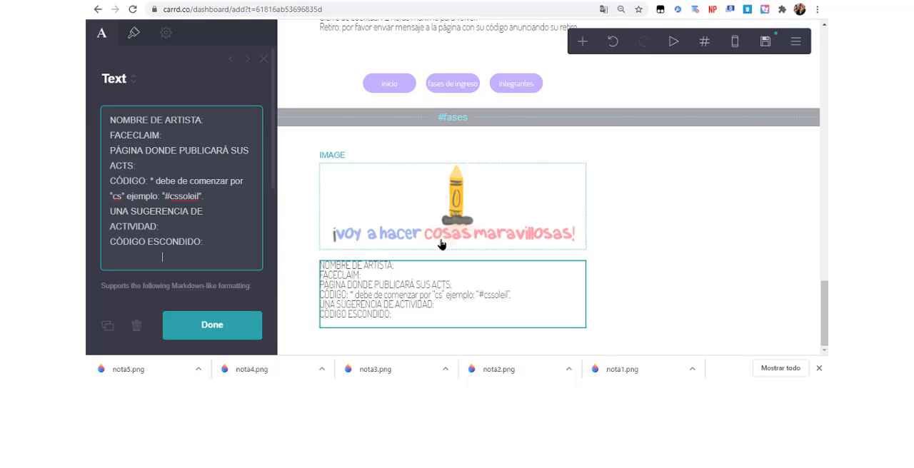
Set the field list's letter spacing to 0.075 and its alignment to Center.
{"action": "left_click", "coordinate": [133, 34]}
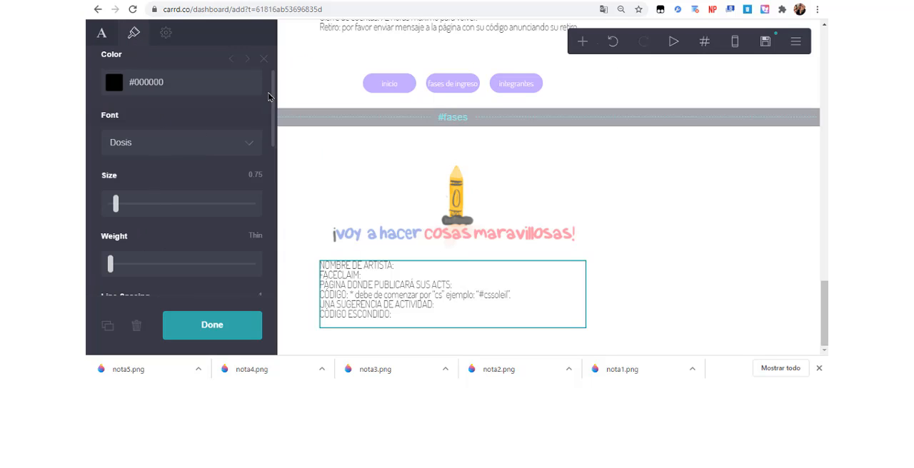
{"action": "scroll", "coordinate": [159, 171], "scroll_direction": "down", "scroll_amount": 3}
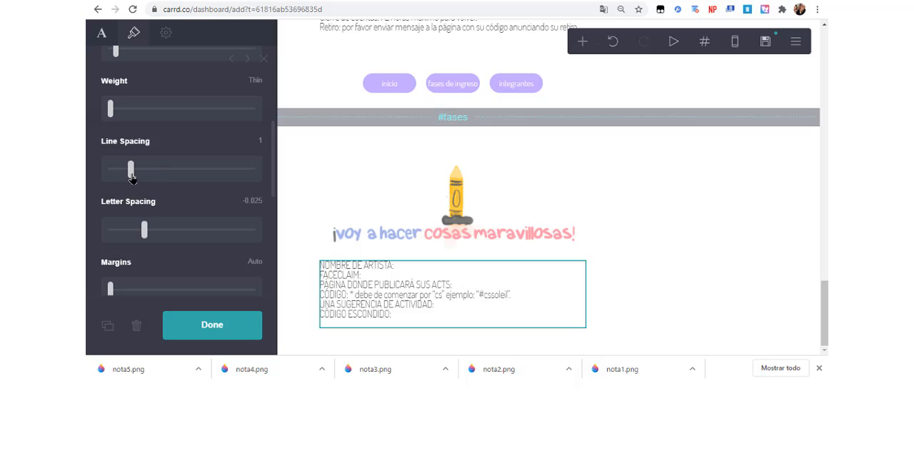
{"action": "left_click_drag", "start_coordinate": [146, 227], "coordinate": [152, 228]}
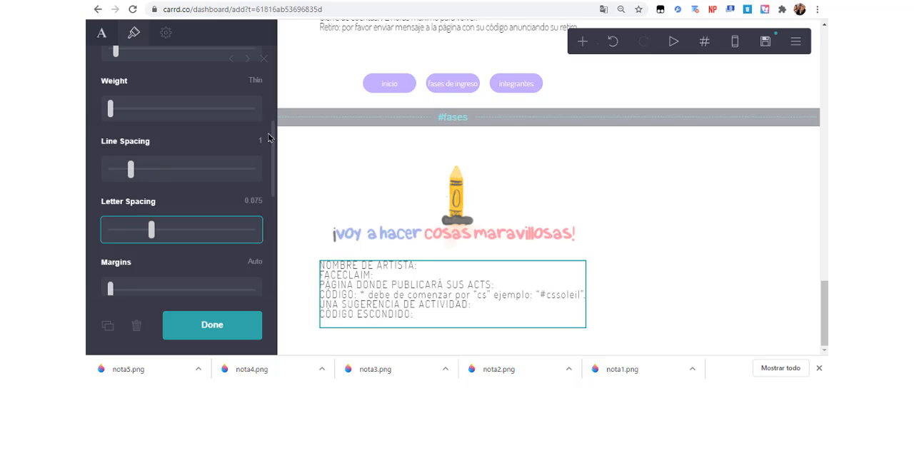
{"action": "scroll", "coordinate": [274, 174], "scroll_direction": "down", "scroll_amount": 1}
{"action": "scroll", "coordinate": [273, 174], "scroll_direction": "down", "scroll_amount": 2}
{"action": "left_click", "coordinate": [243, 171]}
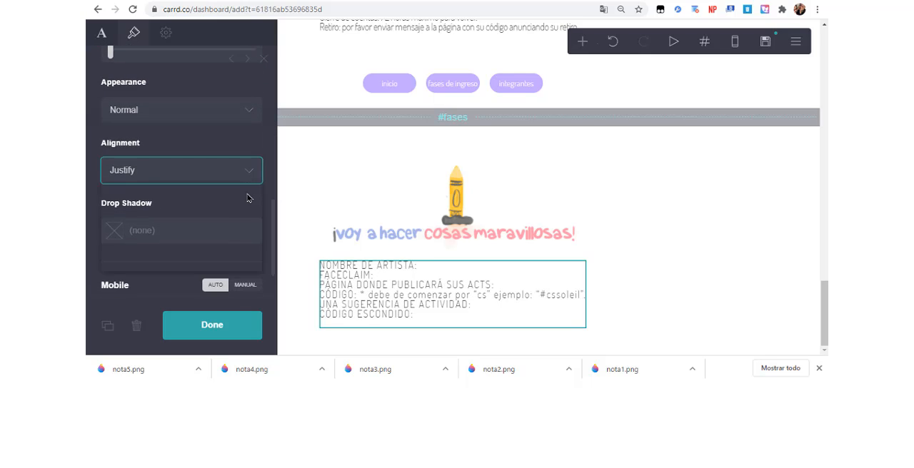
{"action": "left_click", "coordinate": [212, 228]}
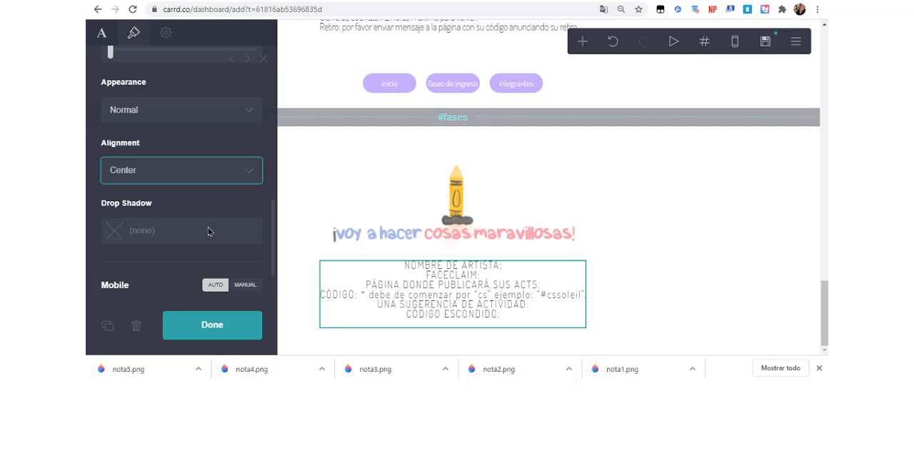
{"action": "left_click", "coordinate": [626, 277]}
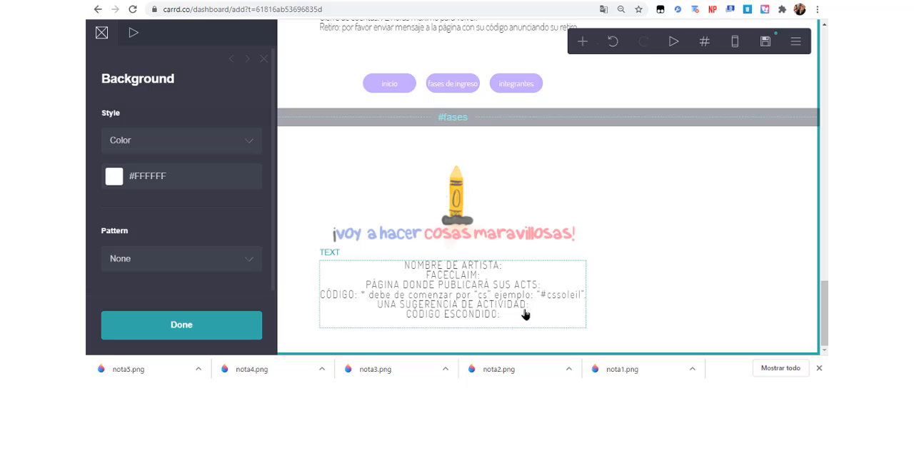
Duplicate the REGLAMENTO heading and move the copy between the crayon image and the field list in the fases section.
{"action": "scroll", "coordinate": [806, 318], "scroll_direction": "up", "scroll_amount": 7}
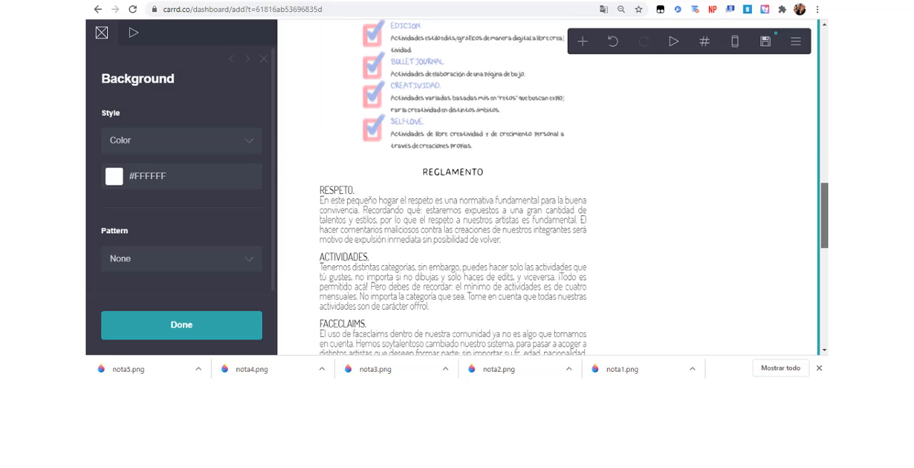
{"action": "scroll", "coordinate": [806, 319], "scroll_direction": "down", "scroll_amount": 7}
{"action": "scroll", "coordinate": [806, 324], "scroll_direction": "up", "scroll_amount": 7}
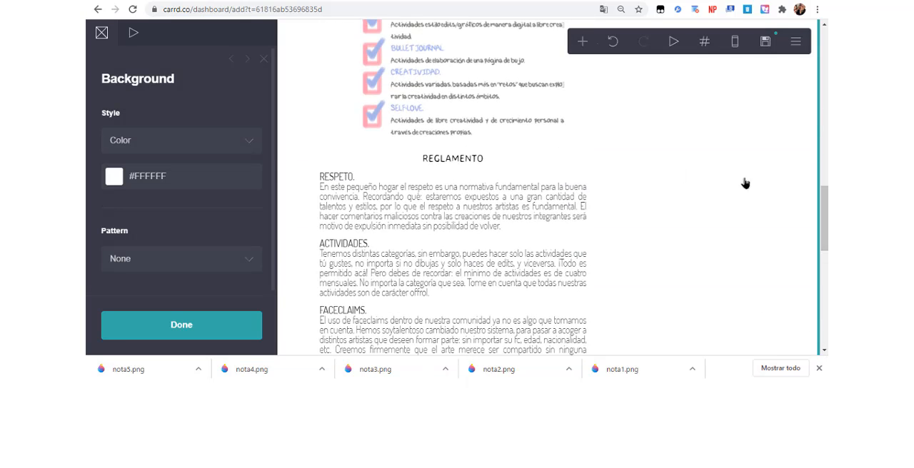
{"action": "left_click", "coordinate": [526, 159]}
{"action": "left_click", "coordinate": [107, 326]}
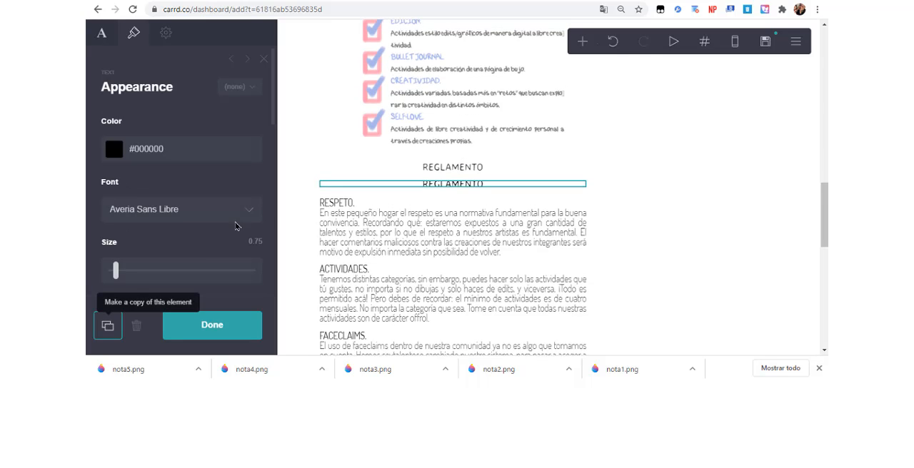
{"action": "scroll", "coordinate": [483, 298], "scroll_direction": "down", "scroll_amount": 7}
{"action": "left_click_drag", "start_coordinate": [447, 77], "coordinate": [475, 266]}
Replace the copied heading's text with "enviar formulario por mensaje a la página" and accept it.
{"action": "left_click", "coordinate": [102, 33]}
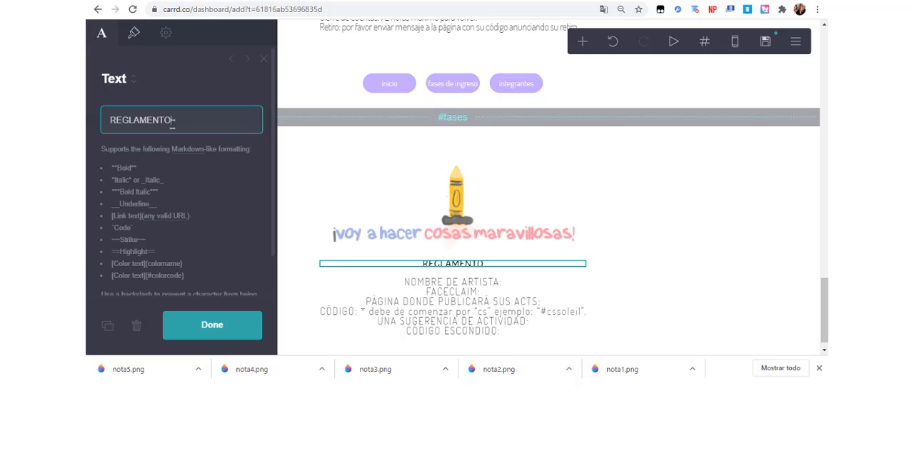
{"action": "double_click", "coordinate": [172, 123]}
{"action": "type", "text": "enviar formulari"}
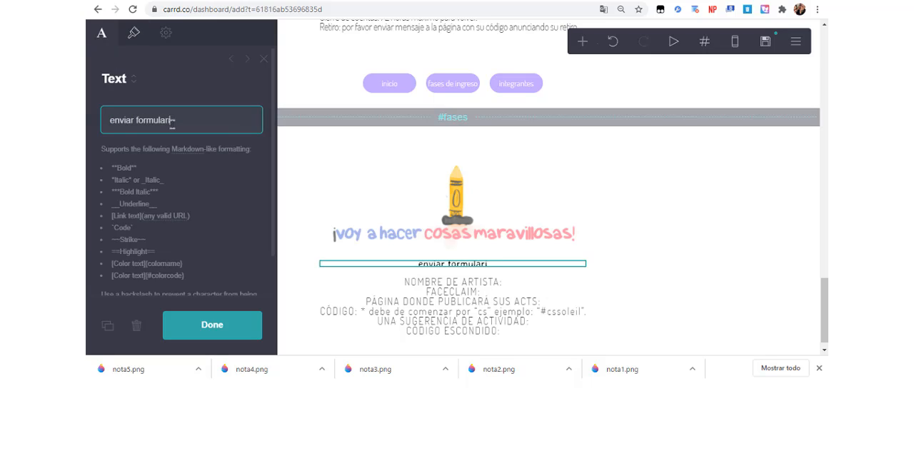
{"action": "type", "text": "o por mensaje a la página"}
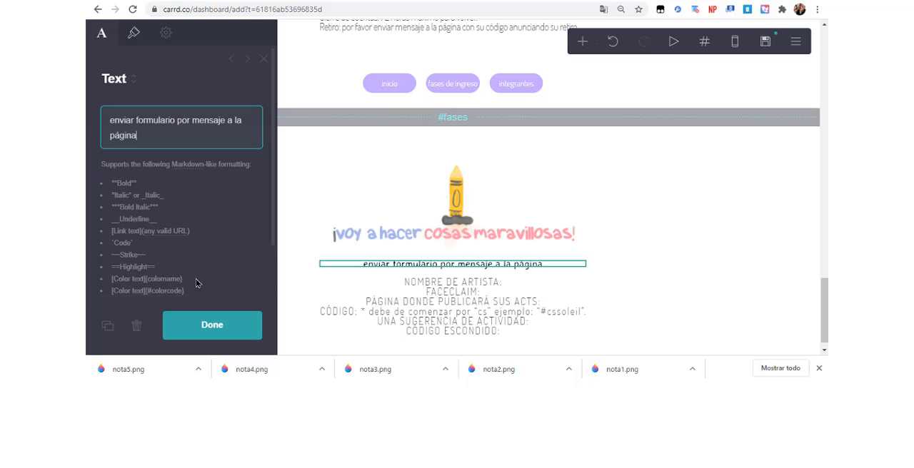
{"action": "left_click", "coordinate": [201, 323]}
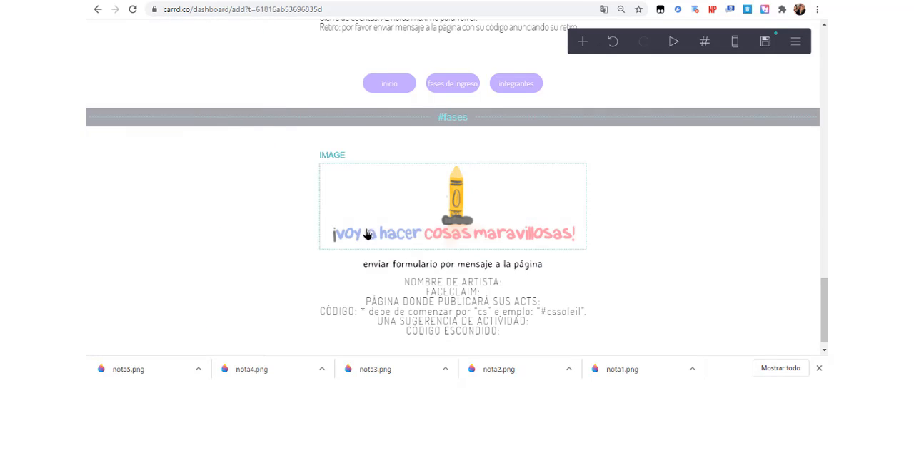
Duplicate the row of inicio, fases de ingreso and integrantes buttons and place the copy below the field list.
{"action": "left_click", "coordinate": [553, 85]}
{"action": "left_click", "coordinate": [100, 327]}
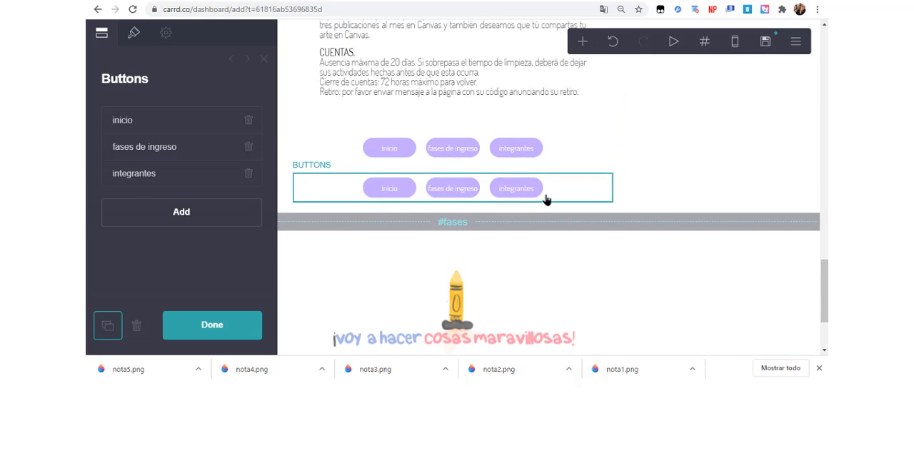
{"action": "left_click_drag", "start_coordinate": [593, 208], "coordinate": [555, 327]}
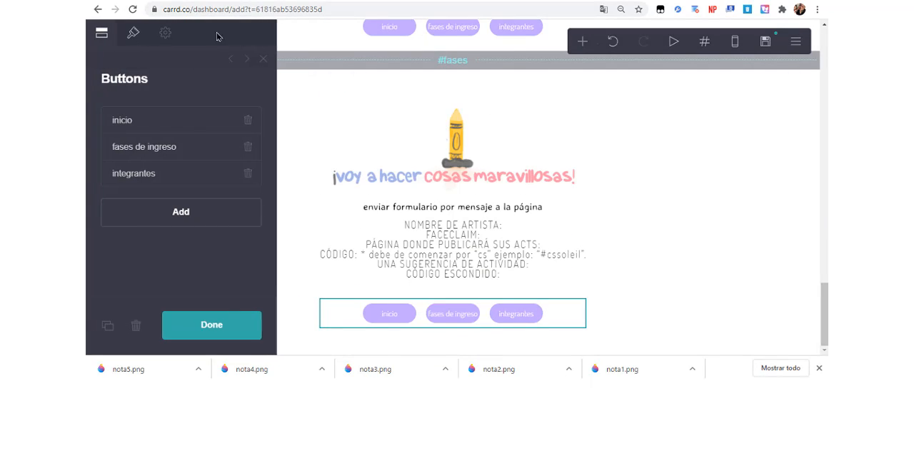
In the copied button row, relabel fases de ingreso as normativa and change its URL to the matching section.
{"action": "left_click", "coordinate": [144, 146]}
{"action": "left_click", "coordinate": [195, 207]}
{"action": "key", "text": "ctrl+a"}
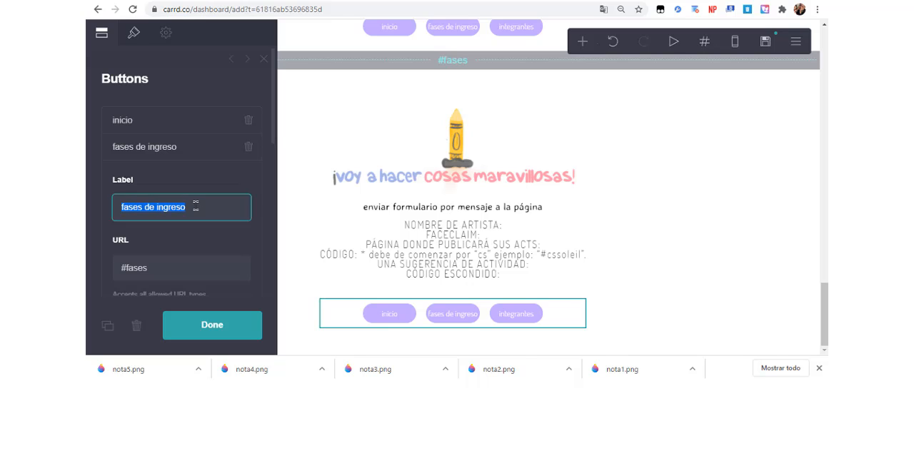
{"action": "type", "text": "normativa"}
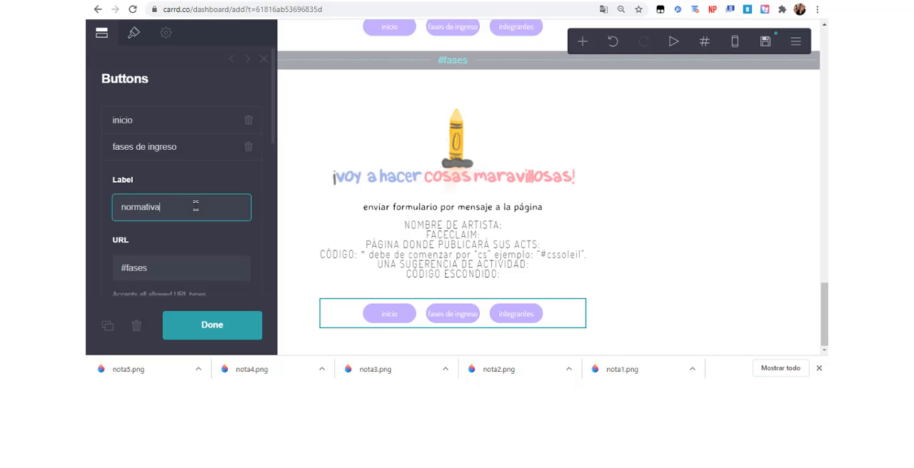
{"action": "double_click", "coordinate": [183, 269]}
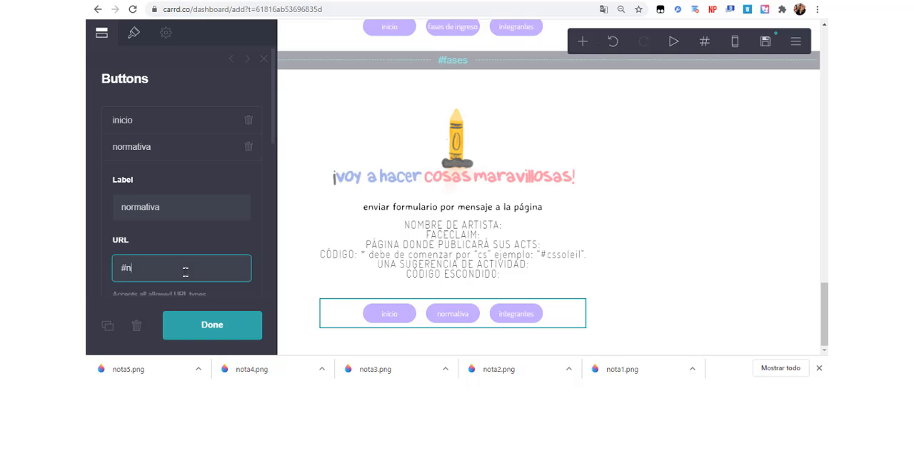
{"action": "left_click", "coordinate": [201, 157]}
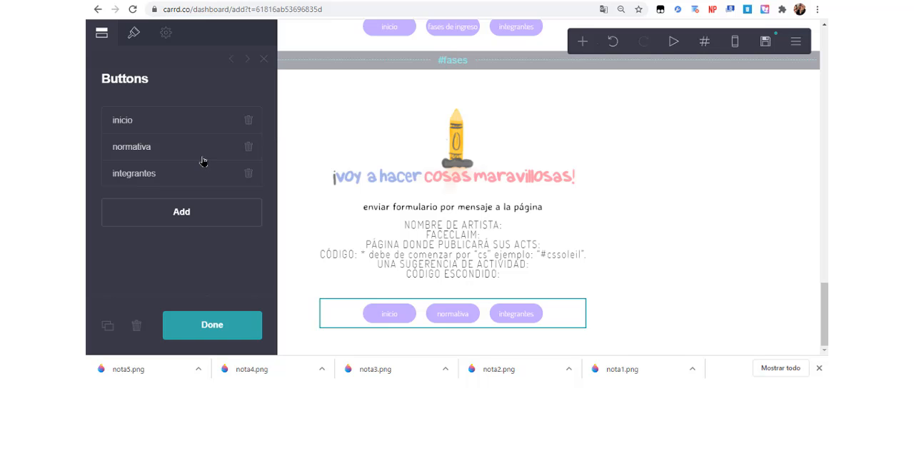
Add a section break control below the fases section and name it personajes.
{"action": "mouse_move", "coordinate": [825, 307]}
{"action": "left_mouse_down"}
{"action": "mouse_move", "coordinate": [825, 50]}
{"action": "mouse_move", "coordinate": [825, 311]}
{"action": "left_mouse_up"}
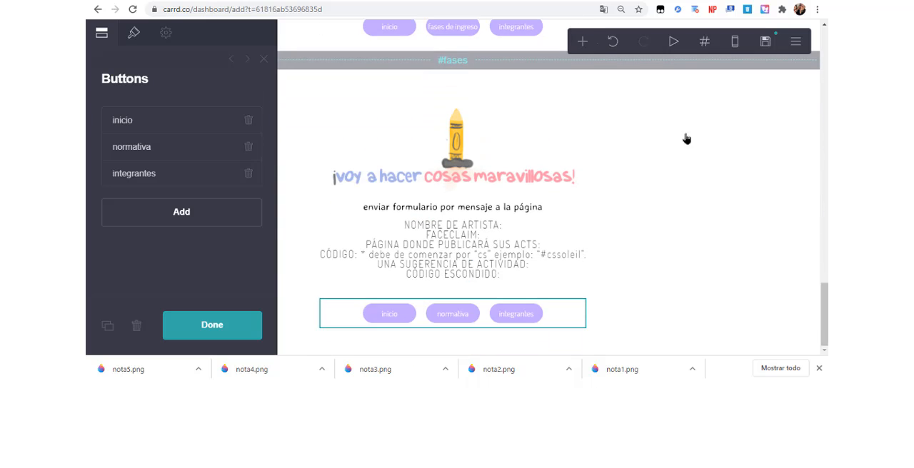
{"action": "left_click", "coordinate": [582, 41]}
{"action": "left_click", "coordinate": [537, 287]}
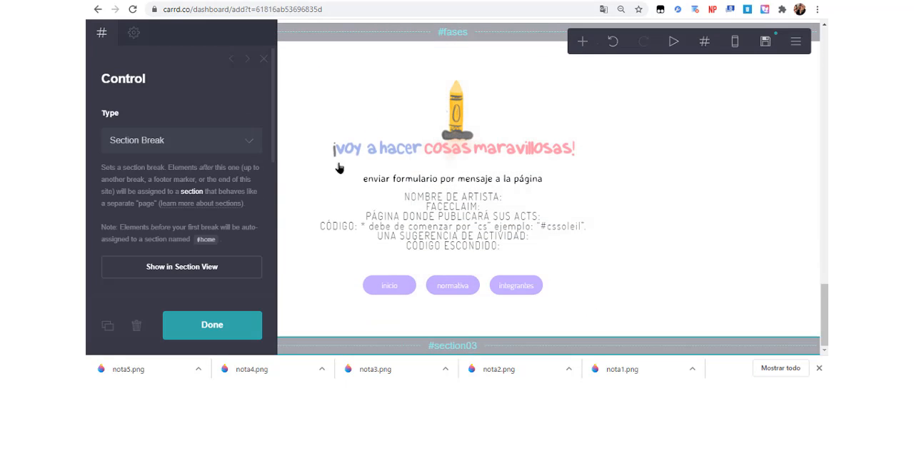
{"action": "left_click", "coordinate": [210, 141]}
{"action": "left_click", "coordinate": [210, 140]}
{"action": "scroll", "coordinate": [234, 207], "scroll_direction": "down", "scroll_amount": 3}
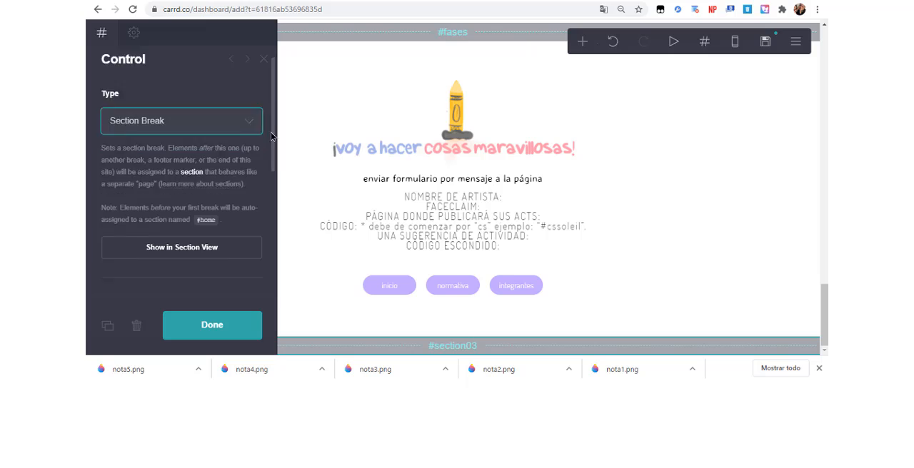
{"action": "scroll", "coordinate": [234, 207], "scroll_direction": "up", "scroll_amount": 3}
{"action": "scroll", "coordinate": [274, 172], "scroll_direction": "down", "scroll_amount": 3}
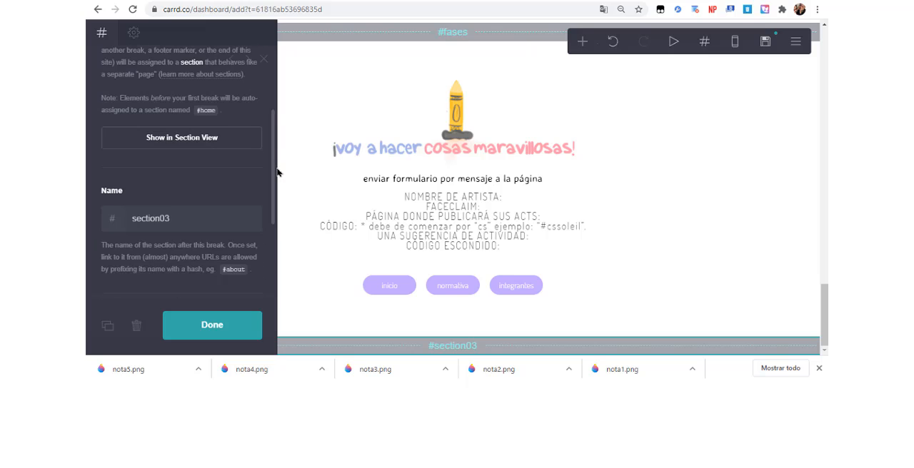
{"action": "double_click", "coordinate": [236, 217]}
{"action": "type", "text": "personajes"}
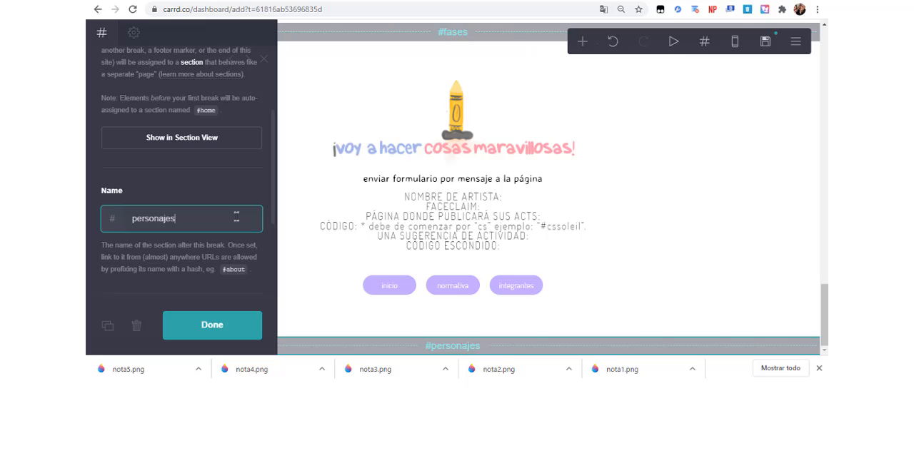
{"action": "left_click", "coordinate": [561, 291]}
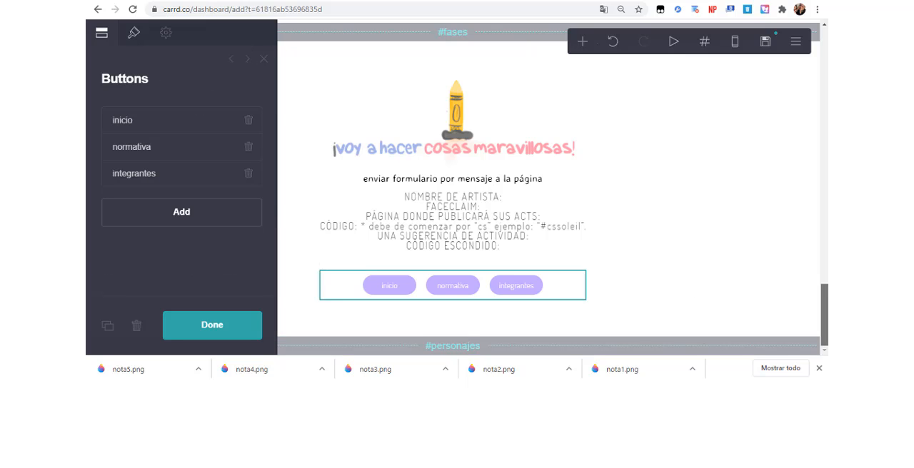
Rename the personajes section break as integrantes.
{"action": "left_click", "coordinate": [711, 346]}
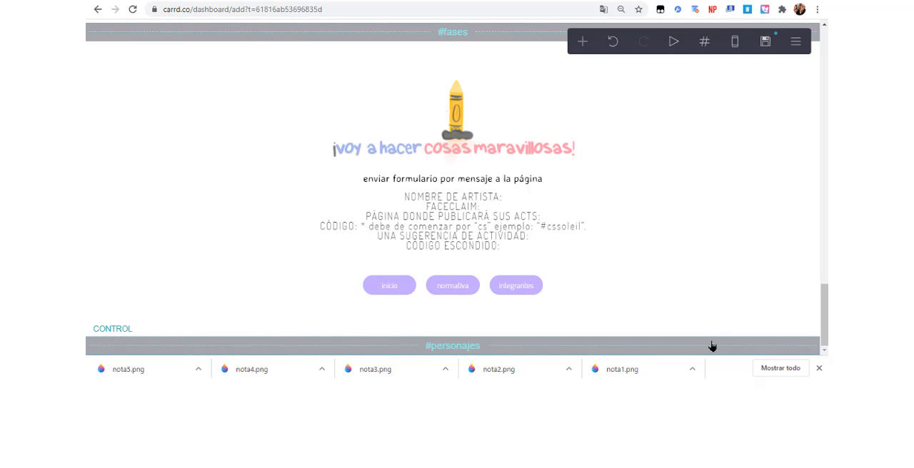
{"action": "scroll", "coordinate": [179, 214], "scroll_direction": "down", "scroll_amount": 4}
{"action": "double_click", "coordinate": [154, 196]}
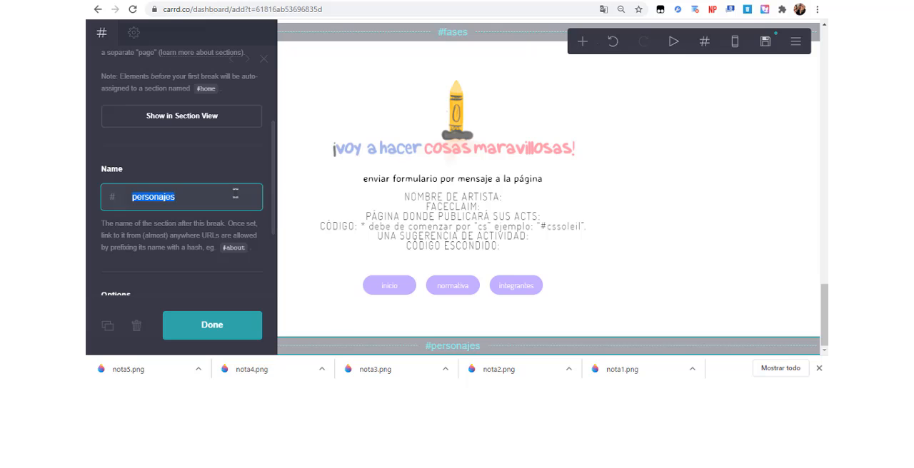
{"action": "type", "text": "integrantes"}
{"action": "left_click", "coordinate": [670, 237]}
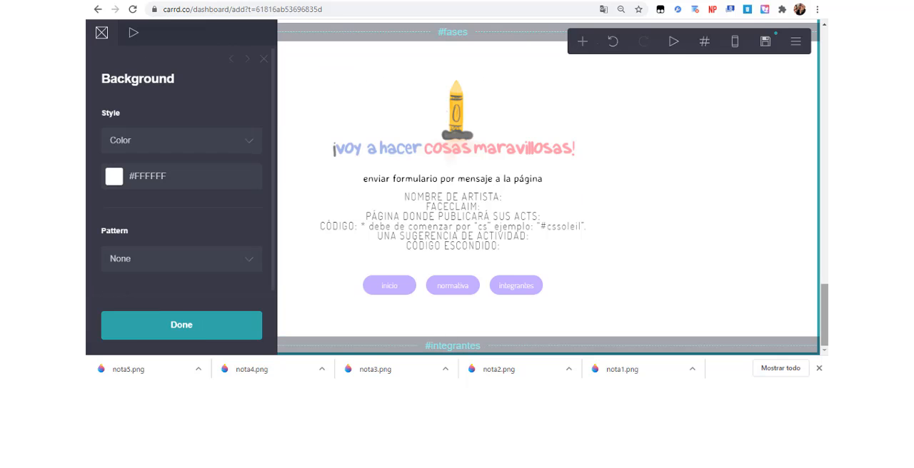
Add a default container below the integrantes section break.
{"action": "mouse_move", "coordinate": [825, 315]}
{"action": "left_mouse_down"}
{"action": "mouse_move", "coordinate": [824, 59]}
{"action": "mouse_move", "coordinate": [825, 314]}
{"action": "left_mouse_up"}
{"action": "left_click", "coordinate": [517, 108]}
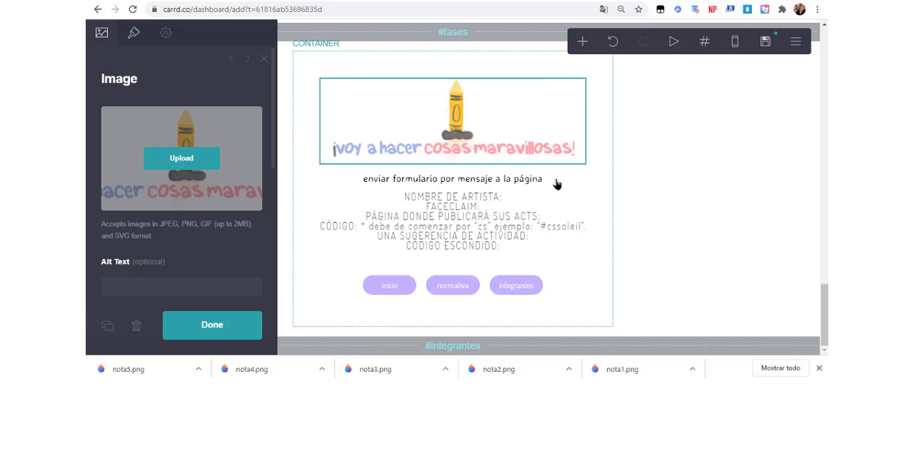
{"action": "left_click", "coordinate": [525, 347]}
{"action": "left_click", "coordinate": [582, 42]}
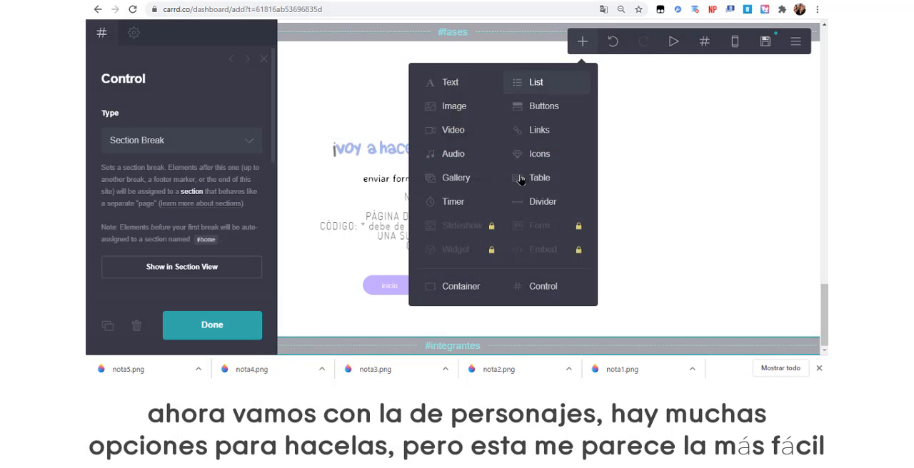
{"action": "left_click", "coordinate": [480, 287]}
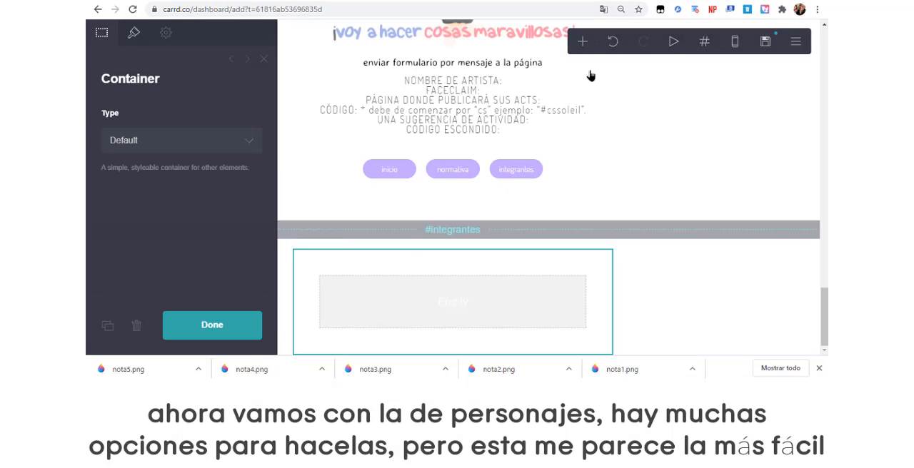
Add an image element inside the empty container in the integrantes section.
{"action": "left_click", "coordinate": [584, 45]}
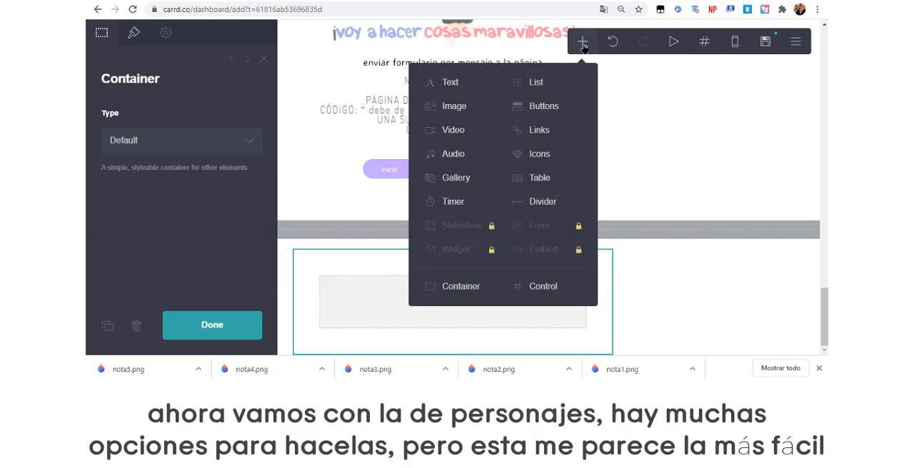
{"action": "left_click", "coordinate": [473, 107]}
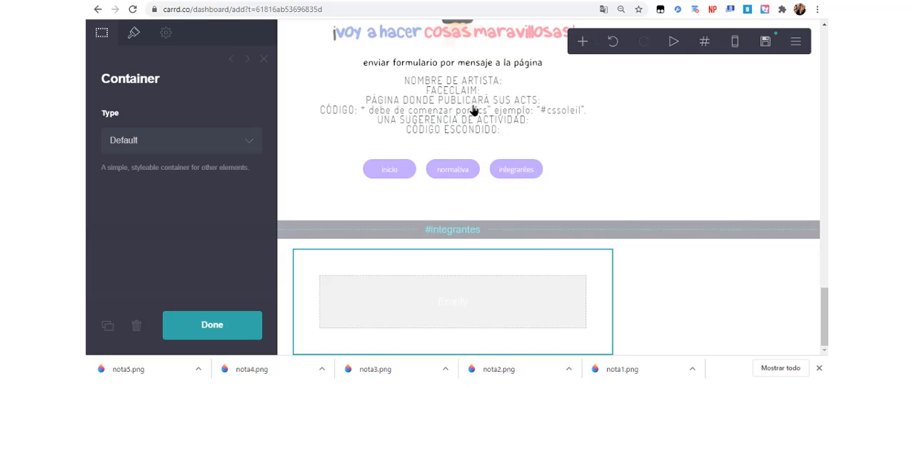
{"action": "left_click", "coordinate": [577, 46]}
{"action": "left_click", "coordinate": [499, 107]}
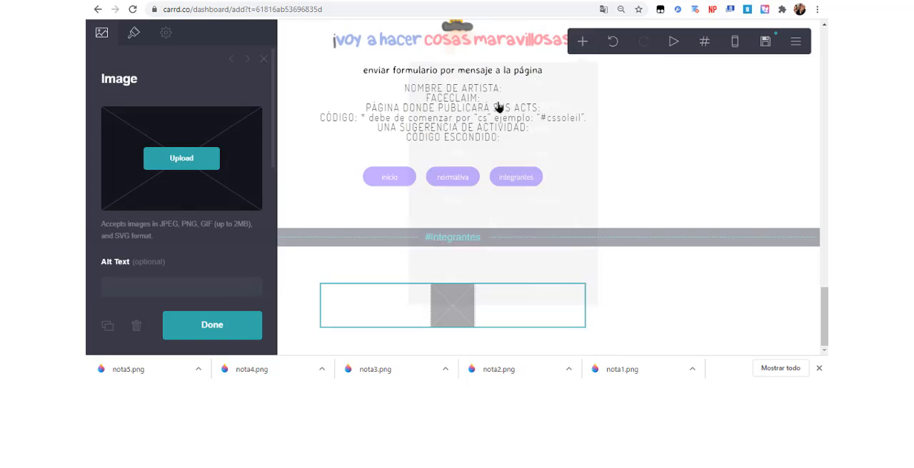
Upload nota5.png into the integrantes section's image element and accept the default crop.
{"action": "left_click", "coordinate": [218, 151]}
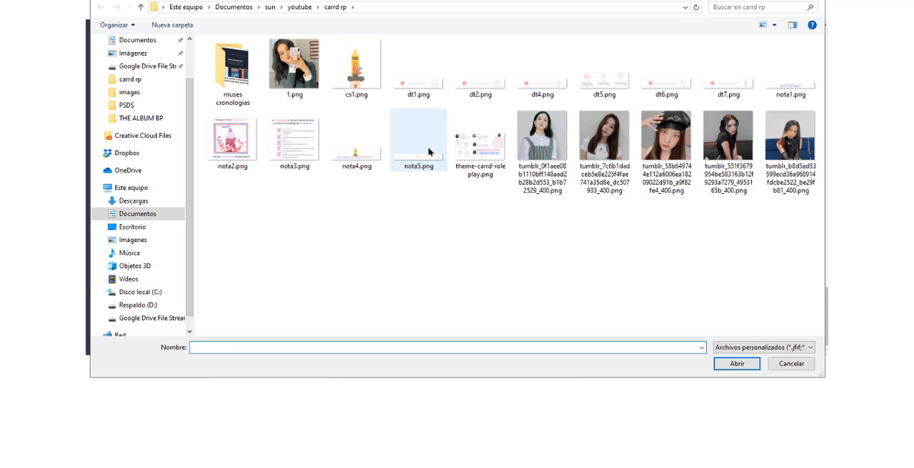
{"action": "double_click", "coordinate": [428, 151]}
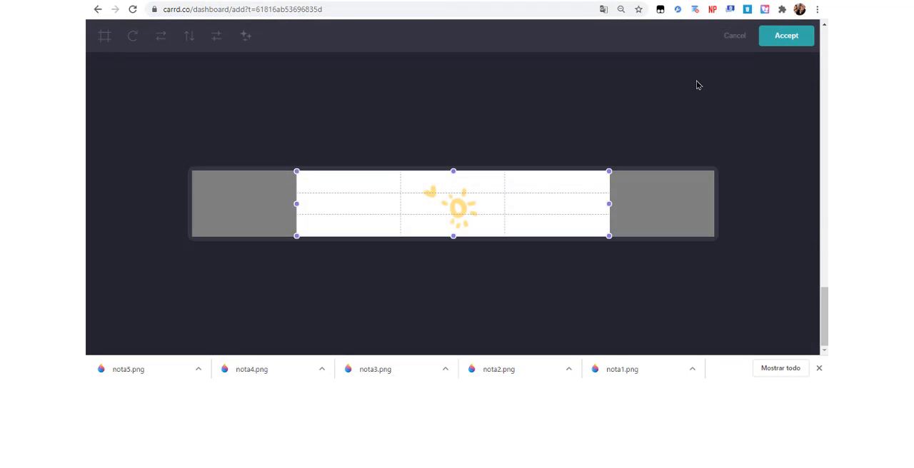
{"action": "left_click", "coordinate": [786, 37]}
{"action": "left_click_drag", "start_coordinate": [827, 329], "coordinate": [826, 331]}
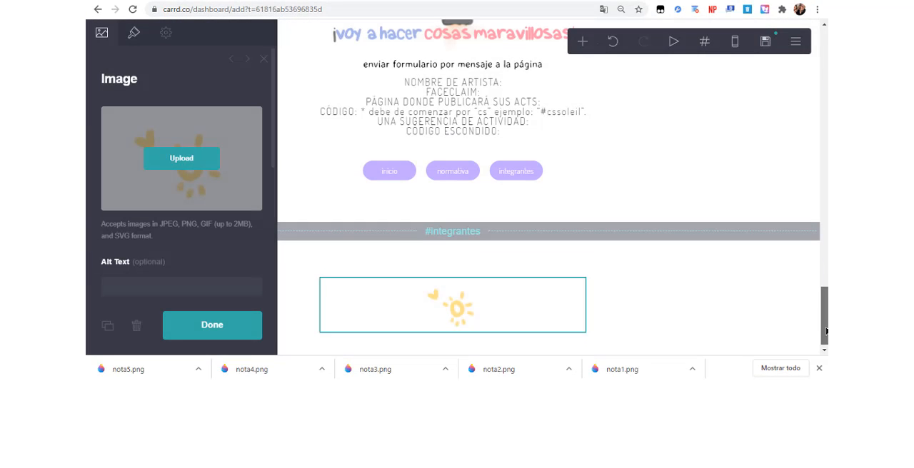
{"action": "left_click", "coordinate": [642, 327]}
{"action": "left_click", "coordinate": [534, 310]}
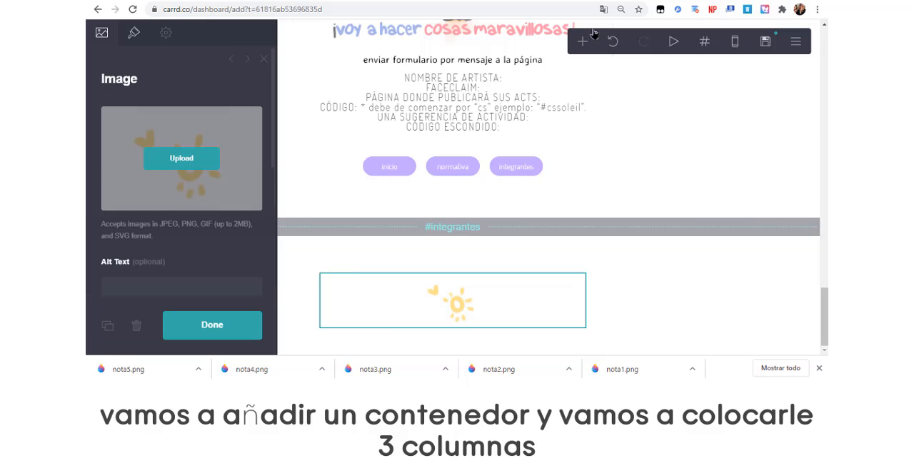
Add a container below the sun image and set its type to Columns.
{"action": "left_click", "coordinate": [581, 43]}
{"action": "left_click", "coordinate": [465, 282]}
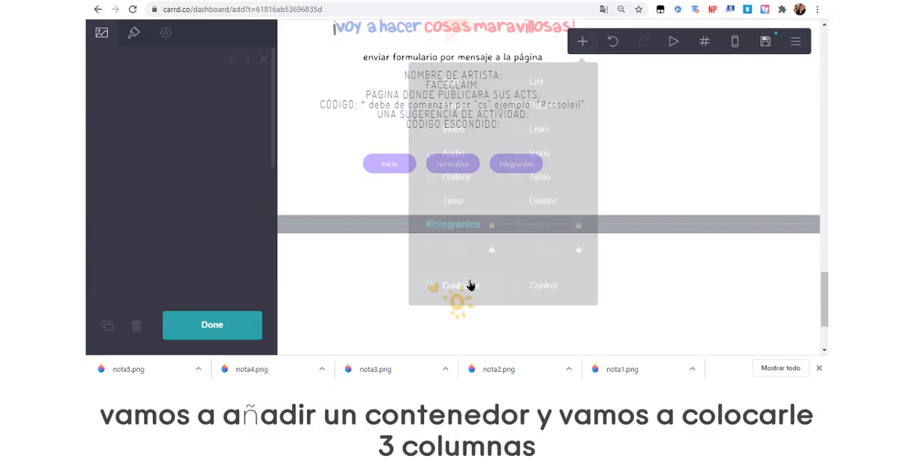
{"action": "left_click", "coordinate": [228, 139]}
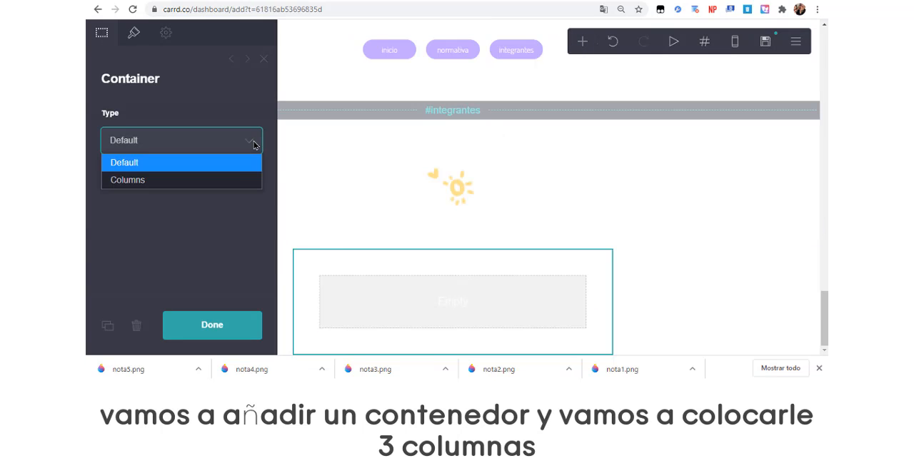
{"action": "left_click", "coordinate": [238, 179]}
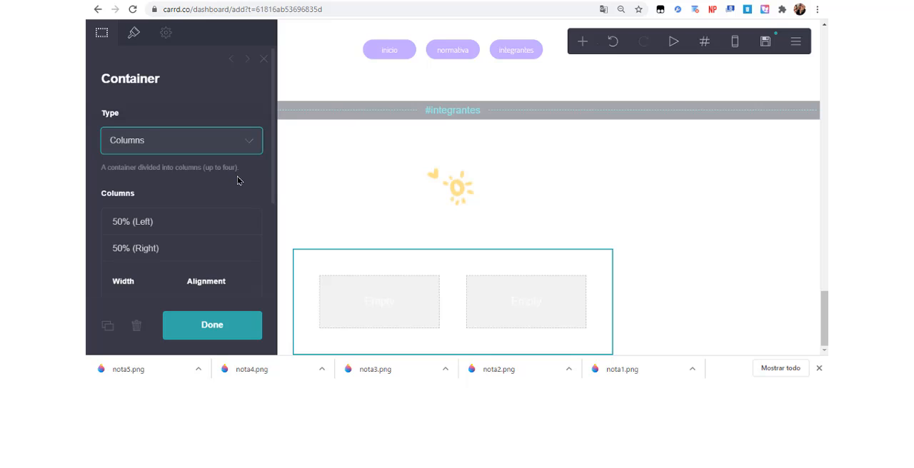
Set the columns container's width to 15, vertical padding to 0, horizontal padding to 1 and gutters to 0.625.
{"action": "left_click", "coordinate": [133, 32]}
{"action": "left_click_drag", "start_coordinate": [122, 229], "coordinate": [107, 233]}
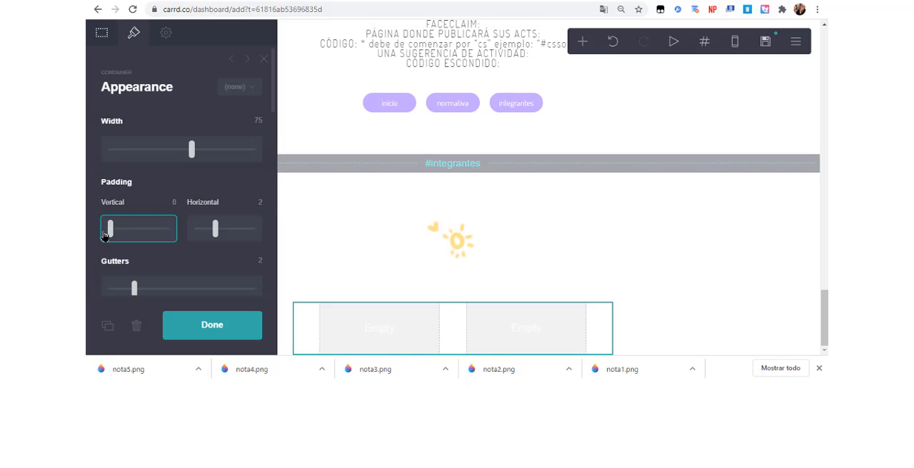
{"action": "mouse_move", "coordinate": [213, 230]}
{"action": "left_mouse_down"}
{"action": "mouse_move", "coordinate": [195, 229]}
{"action": "mouse_move", "coordinate": [205, 229]}
{"action": "left_mouse_up"}
{"action": "mouse_move", "coordinate": [134, 288]}
{"action": "left_mouse_down"}
{"action": "mouse_move", "coordinate": [108, 288]}
{"action": "mouse_move", "coordinate": [118, 288]}
{"action": "left_mouse_up"}
{"action": "left_click_drag", "start_coordinate": [190, 154], "coordinate": [101, 168]}
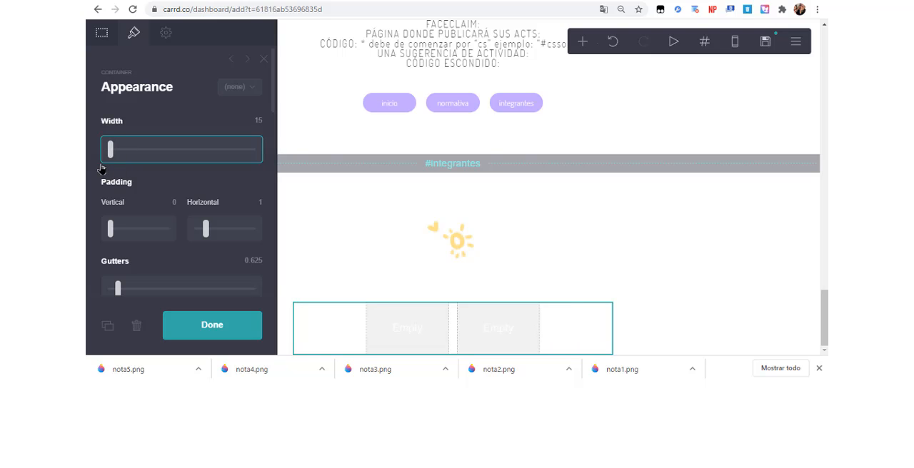
Add a third column to the columns container below the sun image.
{"action": "left_click", "coordinate": [101, 45]}
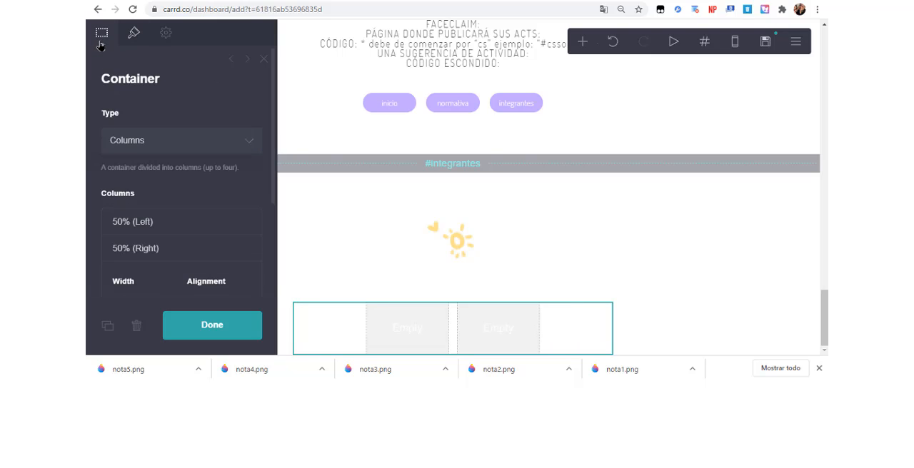
{"action": "left_click", "coordinate": [142, 142]}
{"action": "left_click", "coordinate": [151, 255]}
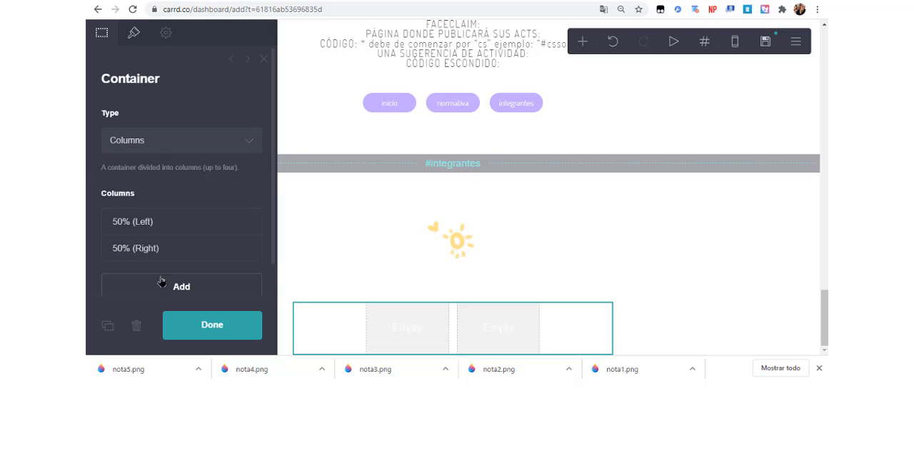
{"action": "left_click", "coordinate": [162, 283]}
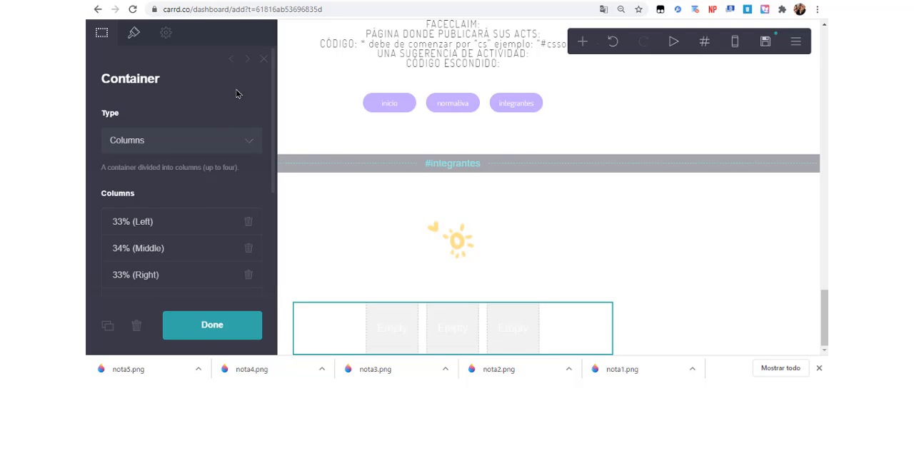
Add a text element reading NAME in the first column of the container.
{"action": "left_click", "coordinate": [582, 43]}
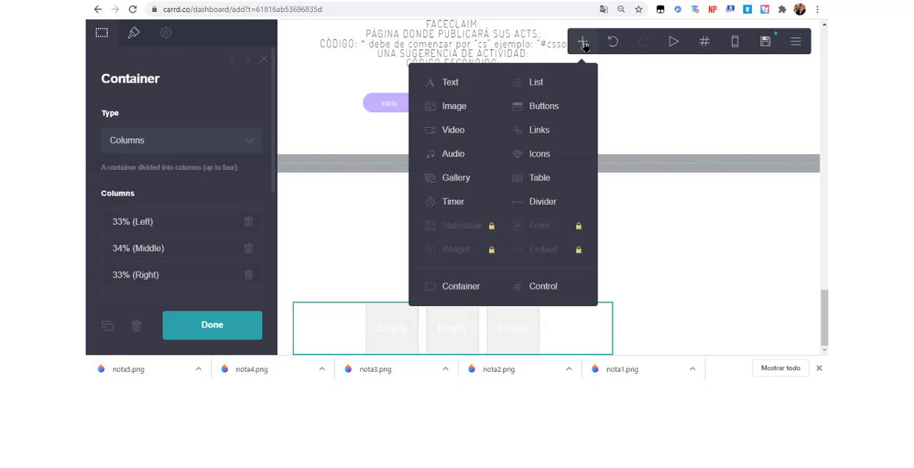
{"action": "left_click", "coordinate": [477, 85]}
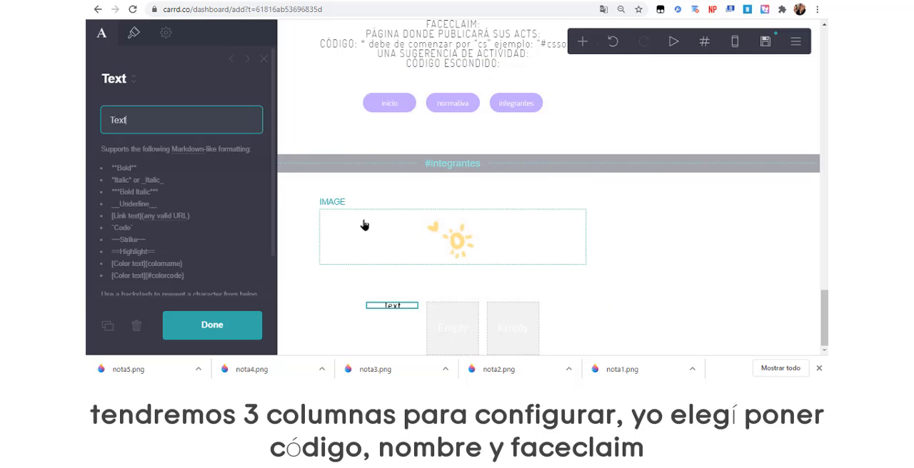
{"action": "left_click_drag", "start_coordinate": [825, 332], "coordinate": [824, 364]}
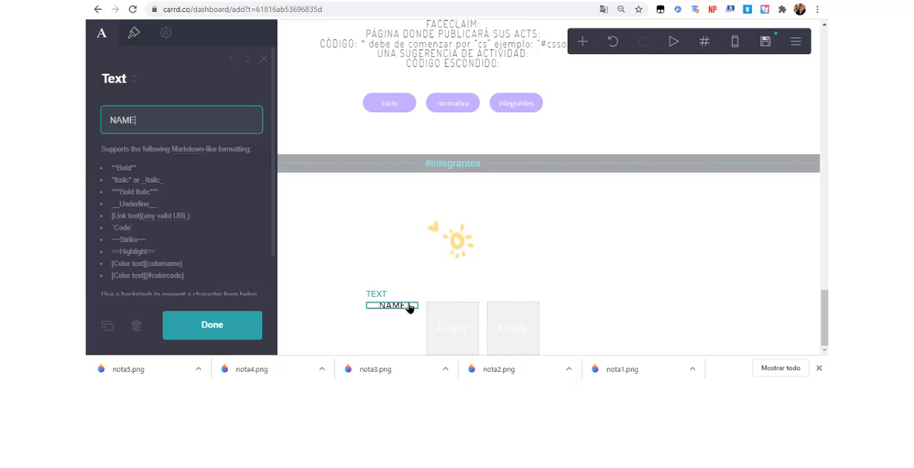
Duplicate the NAME text, change the copy to CODE, and arrange CODE in the first column and NAME in the middle one.
{"action": "left_click", "coordinate": [106, 326]}
{"action": "left_click_drag", "start_coordinate": [393, 322], "coordinate": [459, 320]}
{"action": "triple_click", "coordinate": [186, 118]}
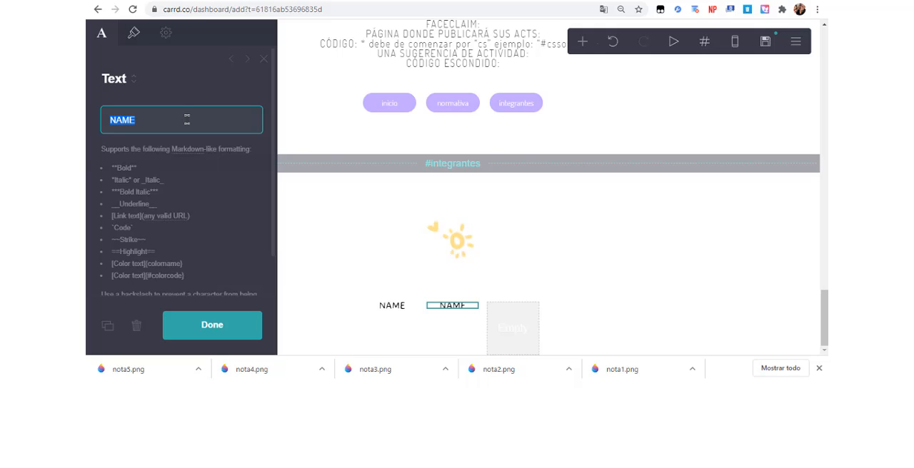
{"action": "type", "text": "CODE"}
{"action": "left_click_drag", "start_coordinate": [427, 309], "coordinate": [392, 339]}
Duplicate the NAME text into the third column and change the copy to FACECLAIM.
{"action": "left_click", "coordinate": [451, 307]}
{"action": "left_click", "coordinate": [108, 326]}
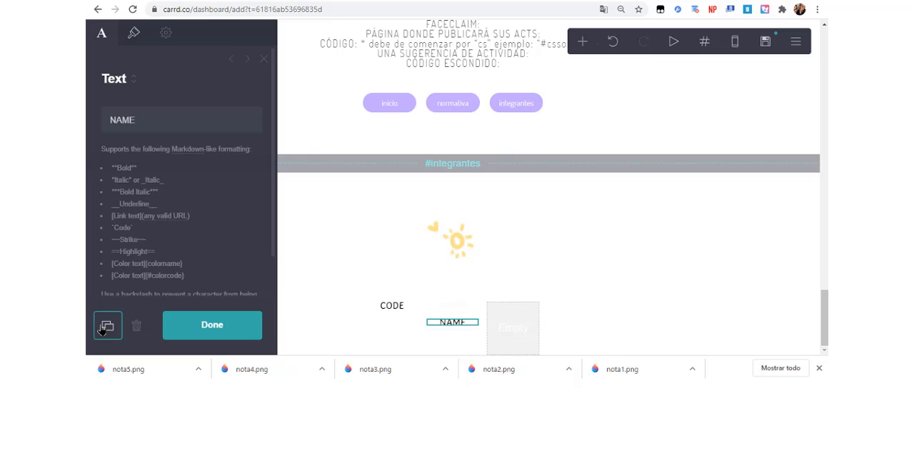
{"action": "left_click_drag", "start_coordinate": [454, 325], "coordinate": [524, 314]}
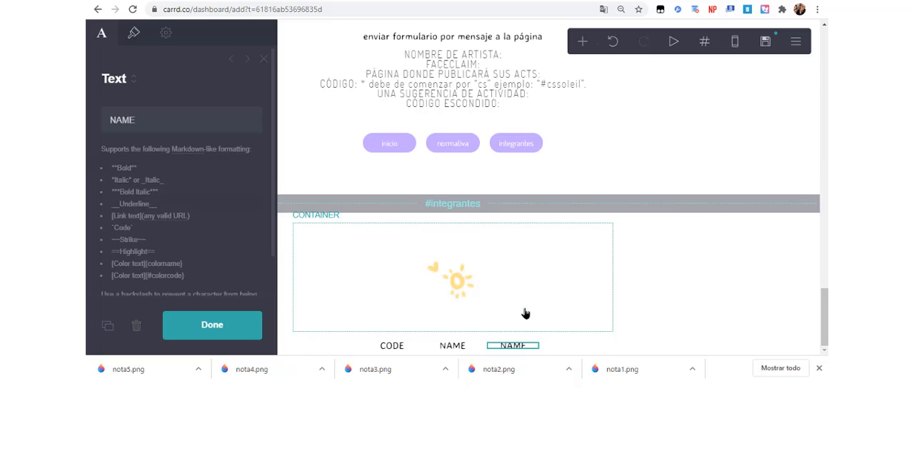
{"action": "triple_click", "coordinate": [201, 118]}
{"action": "type", "text": "FA"}
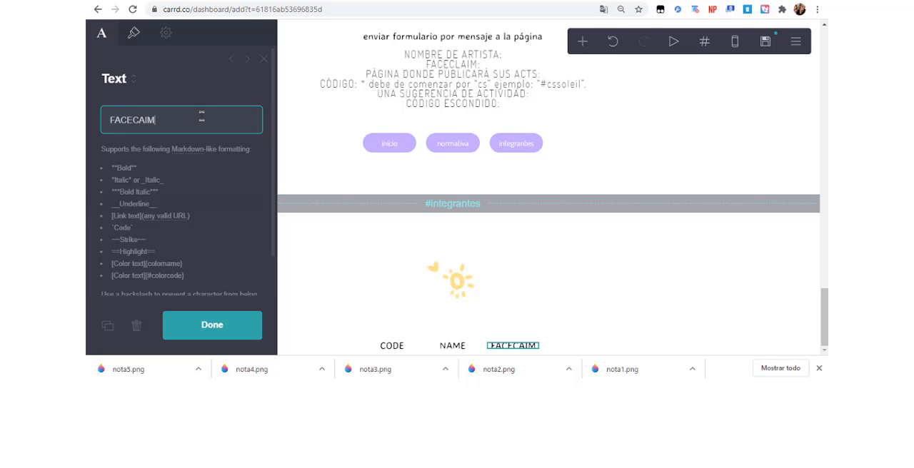
{"action": "type", "text": "CECLAIM"}
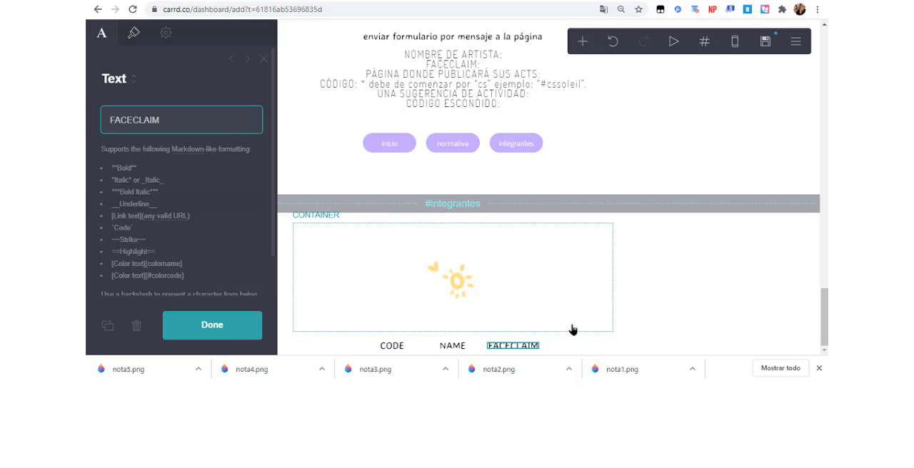
Add a text element below the CODE heading reading #cssoleil in the Dosis font.
{"action": "left_click", "coordinate": [572, 329]}
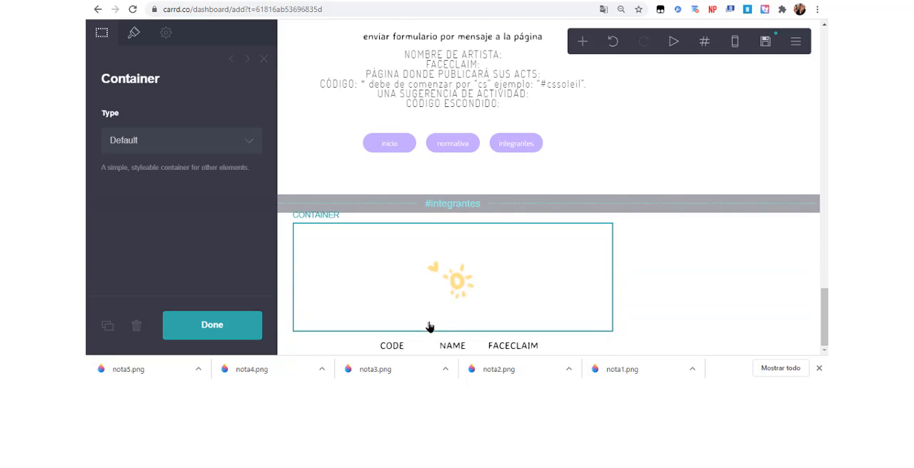
{"action": "left_click", "coordinate": [392, 345]}
{"action": "left_click", "coordinate": [582, 42]}
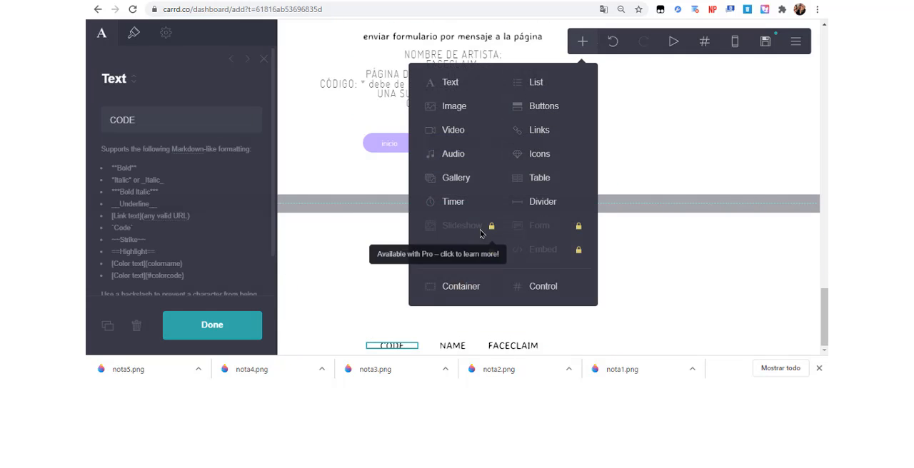
{"action": "left_click", "coordinate": [465, 89]}
{"action": "left_click", "coordinate": [141, 34]}
{"action": "left_click", "coordinate": [179, 207]}
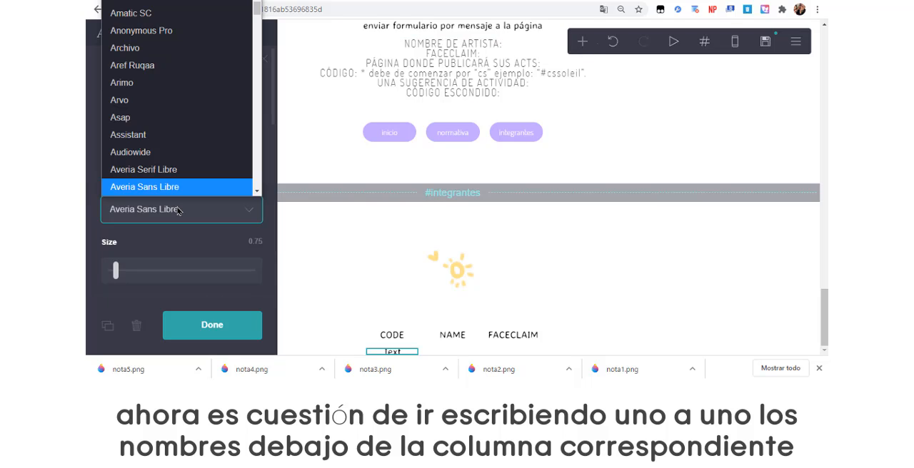
{"action": "type", "text": "do"}
{"action": "left_click", "coordinate": [201, 187]}
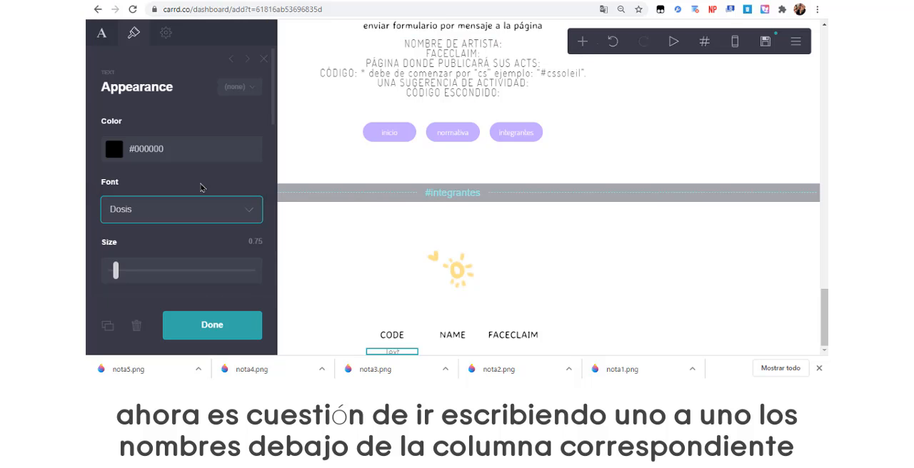
{"action": "left_click", "coordinate": [100, 38]}
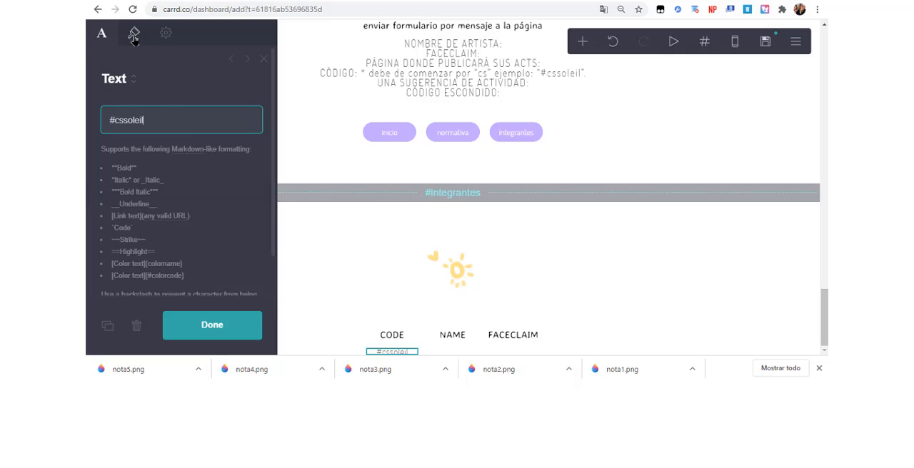
Duplicate the #cssoleil text eleven times to fill the CODE column.
{"action": "left_click", "coordinate": [134, 38]}
{"action": "left_click", "coordinate": [108, 327]}
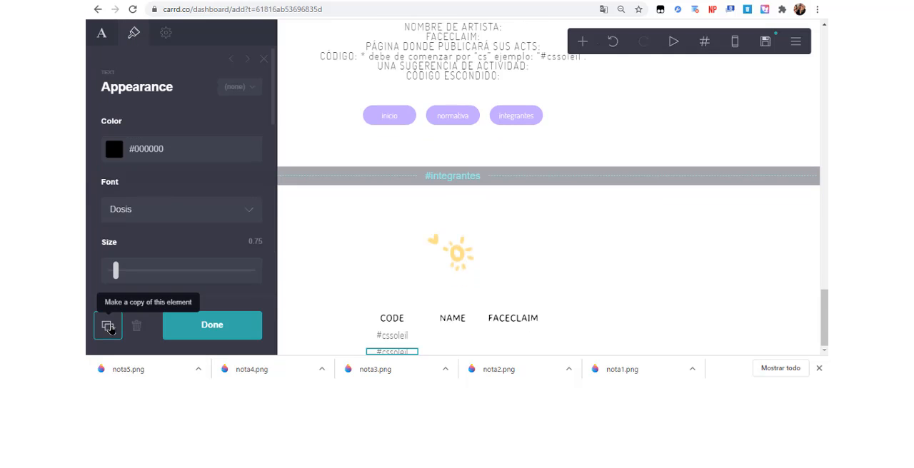
{"action": "left_click", "coordinate": [108, 326]}
{"action": "left_click", "coordinate": [108, 327]}
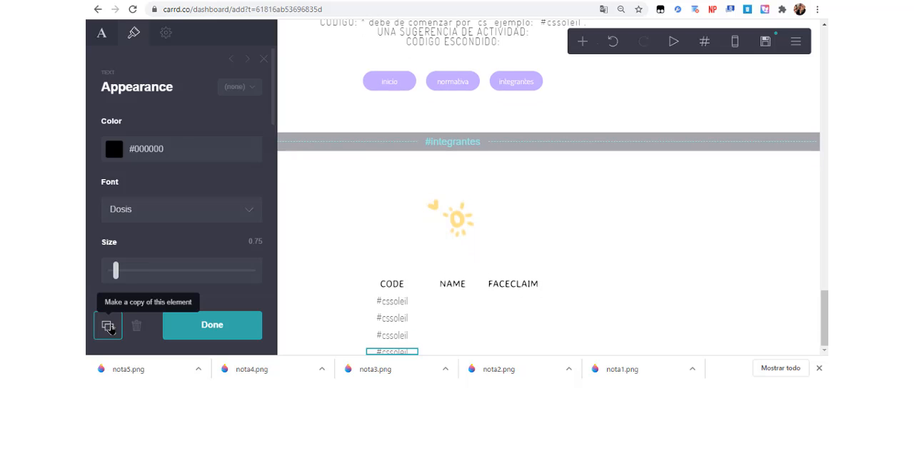
{"action": "left_click", "coordinate": [108, 326]}
{"action": "left_click", "coordinate": [108, 326]}
{"action": "left_click", "coordinate": [107, 326]}
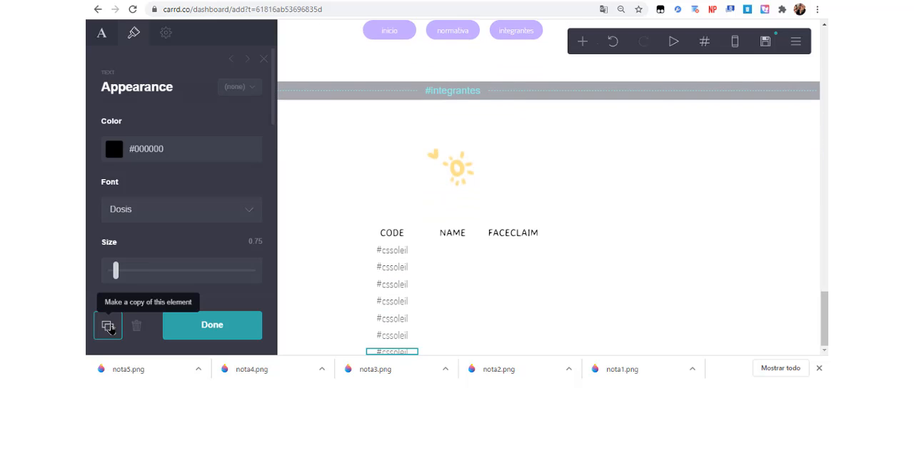
{"action": "left_click", "coordinate": [108, 327]}
{"action": "left_click", "coordinate": [108, 326]}
{"action": "left_click", "coordinate": [108, 327]}
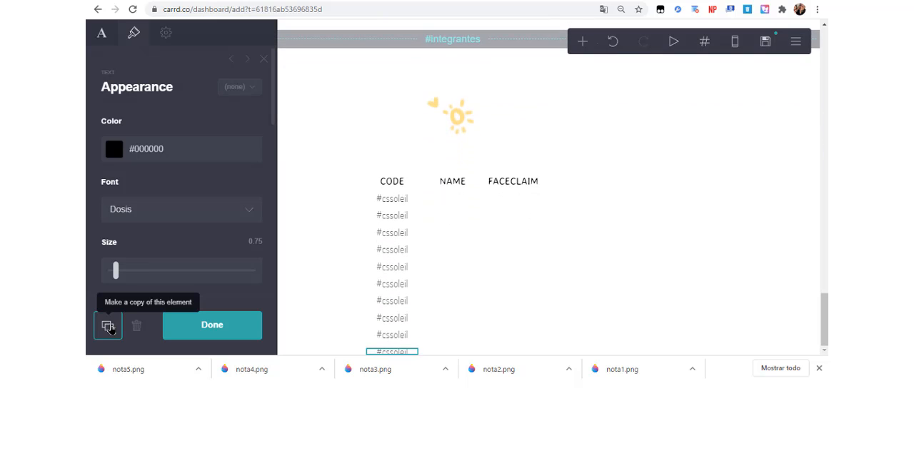
{"action": "left_click", "coordinate": [108, 326]}
{"action": "left_click", "coordinate": [108, 327]}
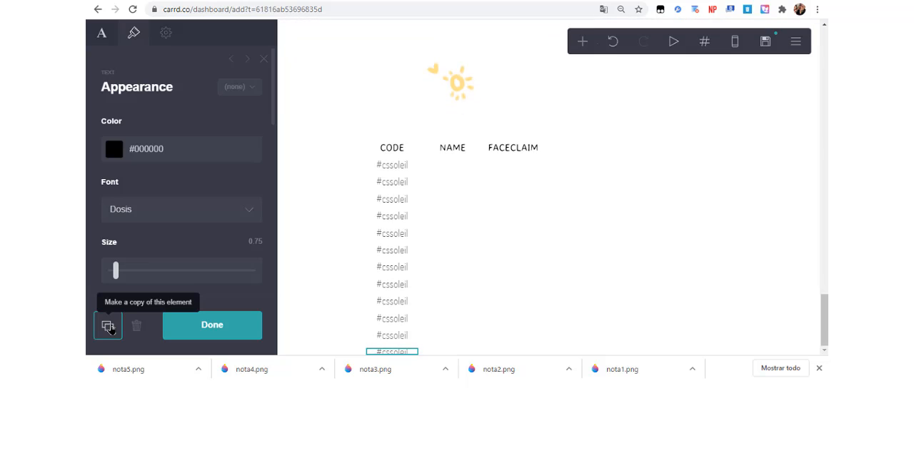
Place a copy of the #cssoleil text under the NAME heading and change it to SOLEIL.
{"action": "left_click", "coordinate": [393, 166]}
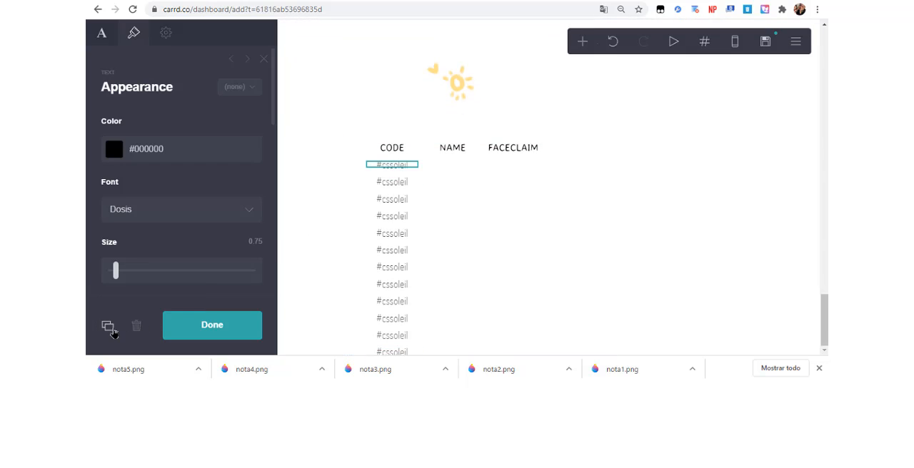
{"action": "left_click_drag", "start_coordinate": [393, 166], "coordinate": [463, 164]}
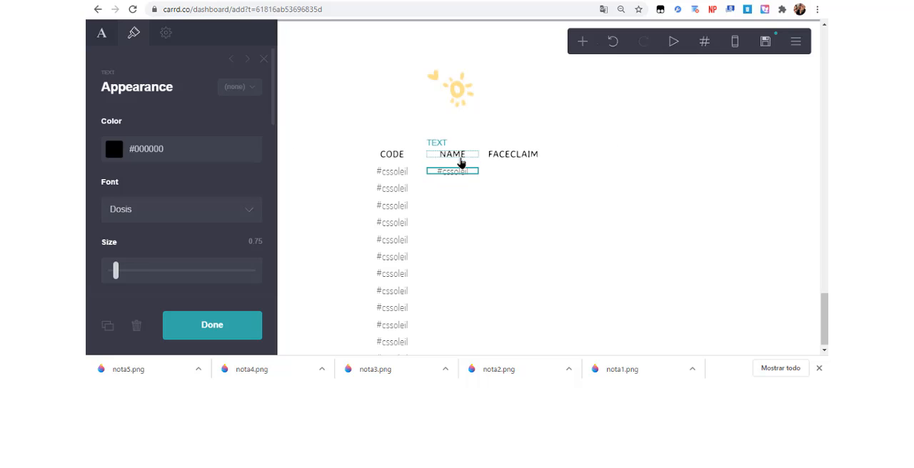
{"action": "left_click", "coordinate": [101, 34]}
{"action": "key", "text": "ctrl+a"}
{"action": "type", "text": "S"}
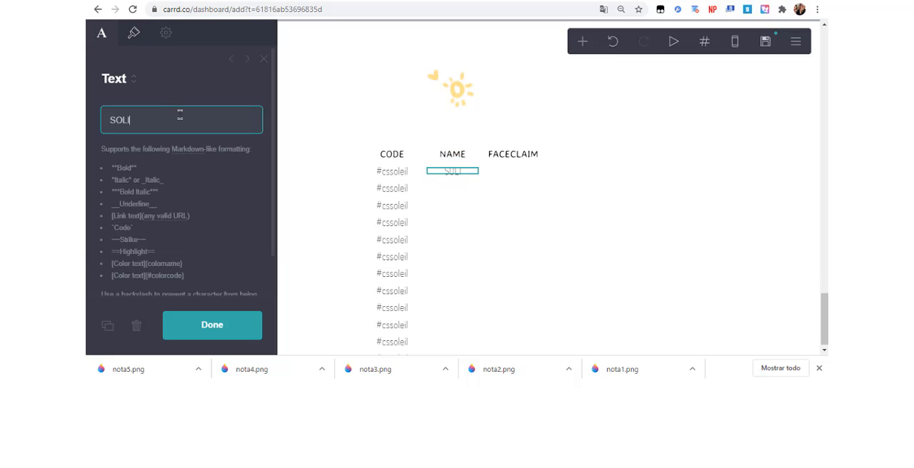
{"action": "left_click", "coordinate": [462, 188]}
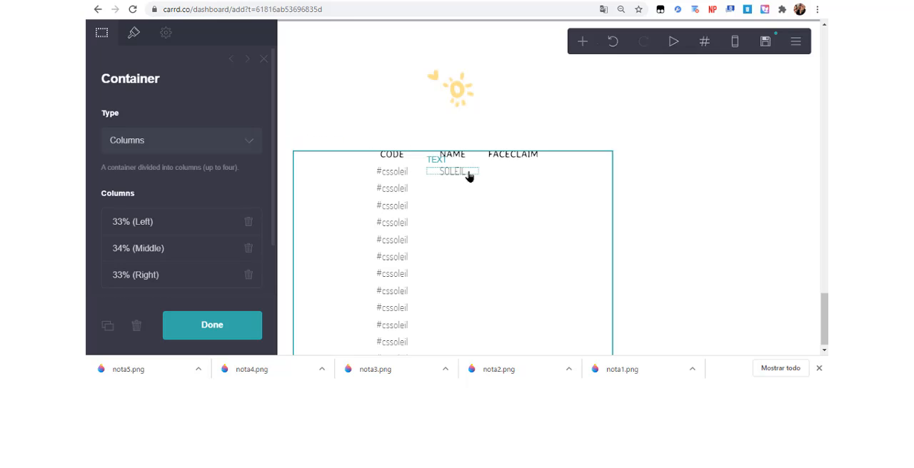
Duplicate the SOLEIL text eleven times to fill the NAME column, deleting the surplus copy.
{"action": "left_click", "coordinate": [468, 173]}
{"action": "left_click", "coordinate": [107, 330]}
{"action": "left_click", "coordinate": [108, 332]}
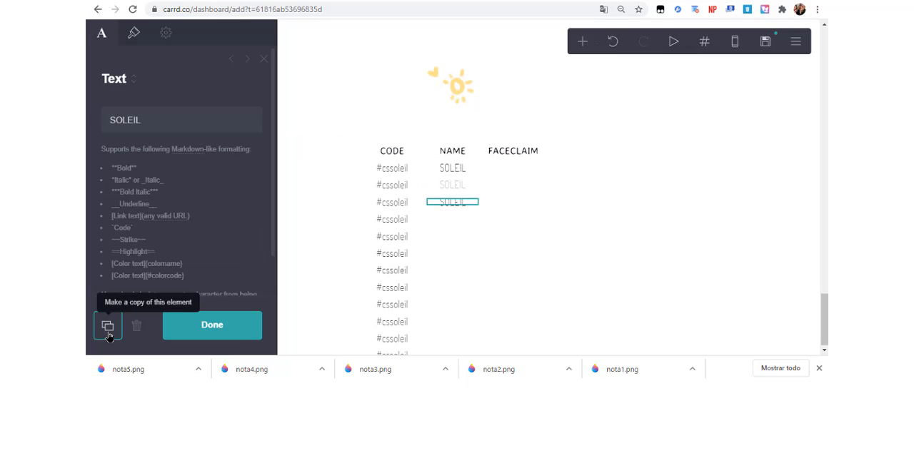
{"action": "left_click", "coordinate": [108, 334]}
{"action": "left_click", "coordinate": [107, 334]}
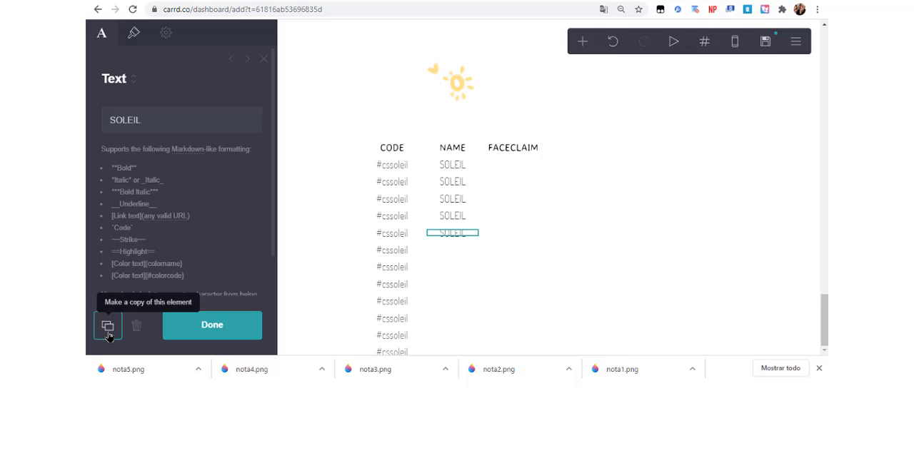
{"action": "left_click", "coordinate": [108, 335]}
{"action": "left_click", "coordinate": [108, 334]}
{"action": "left_click", "coordinate": [108, 334]}
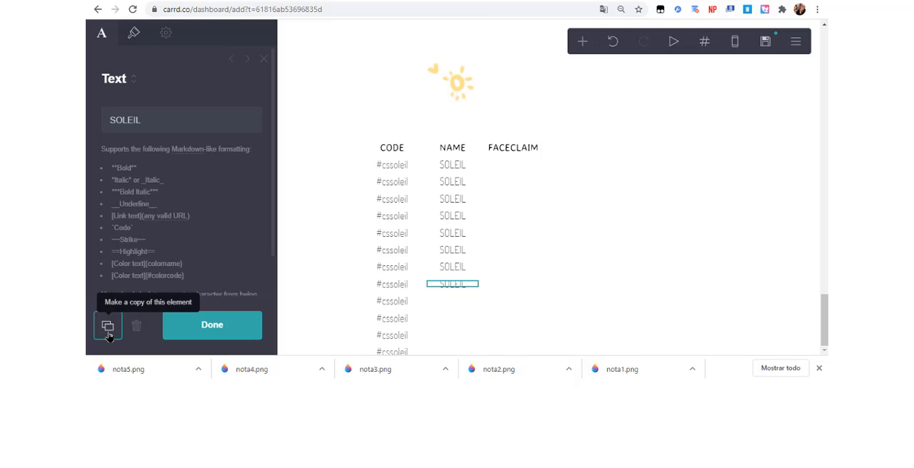
{"action": "left_click", "coordinate": [108, 334]}
{"action": "left_click", "coordinate": [108, 334]}
{"action": "left_click", "coordinate": [108, 335]}
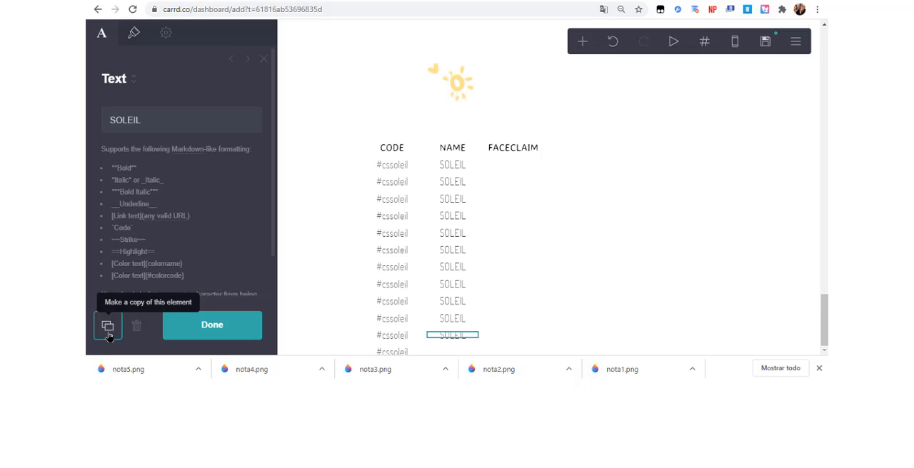
{"action": "left_click", "coordinate": [107, 335]}
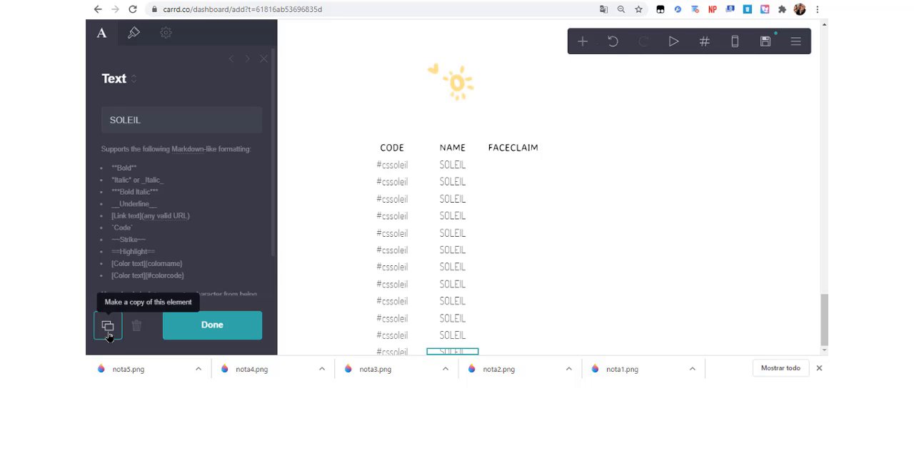
{"action": "left_click", "coordinate": [108, 334]}
{"action": "left_click", "coordinate": [136, 336]}
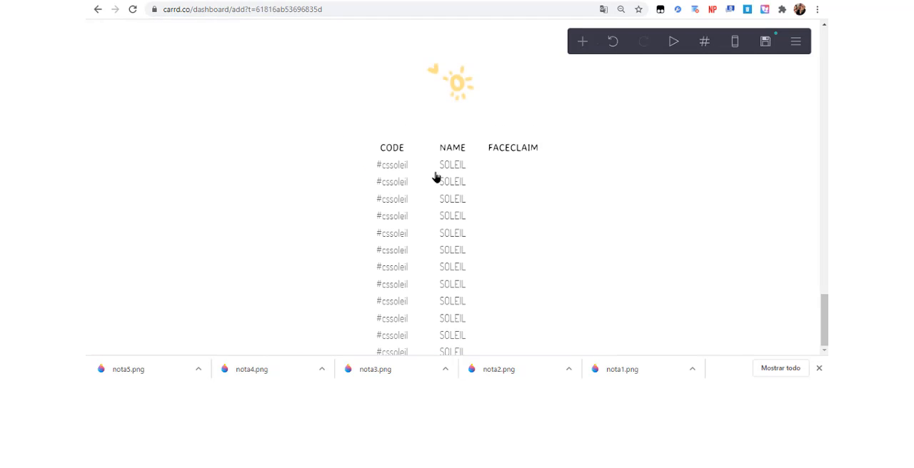
Place a copy of the SOLEIL text under the FACECLAIM heading and change it to TAEHYUNG.
{"action": "left_click", "coordinate": [449, 167]}
{"action": "left_click", "coordinate": [108, 326]}
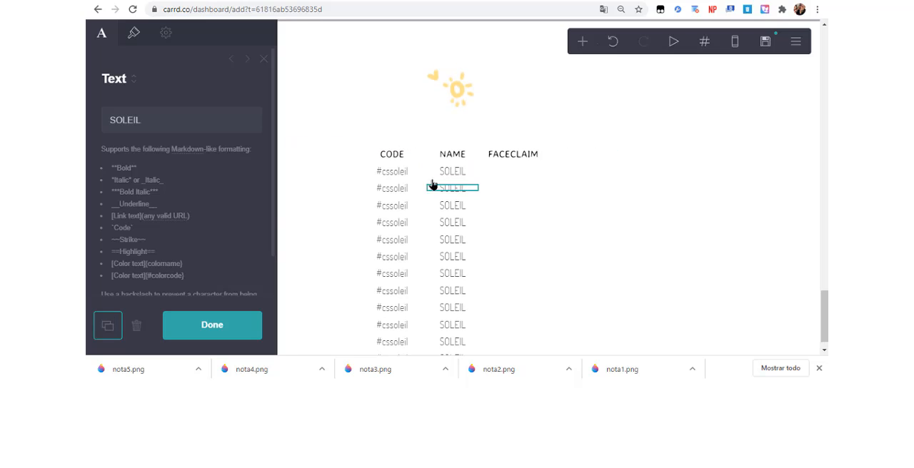
{"action": "left_click_drag", "start_coordinate": [449, 189], "coordinate": [522, 163]}
{"action": "triple_click", "coordinate": [214, 119]}
{"action": "type", "text": "TAEHYUNG"}
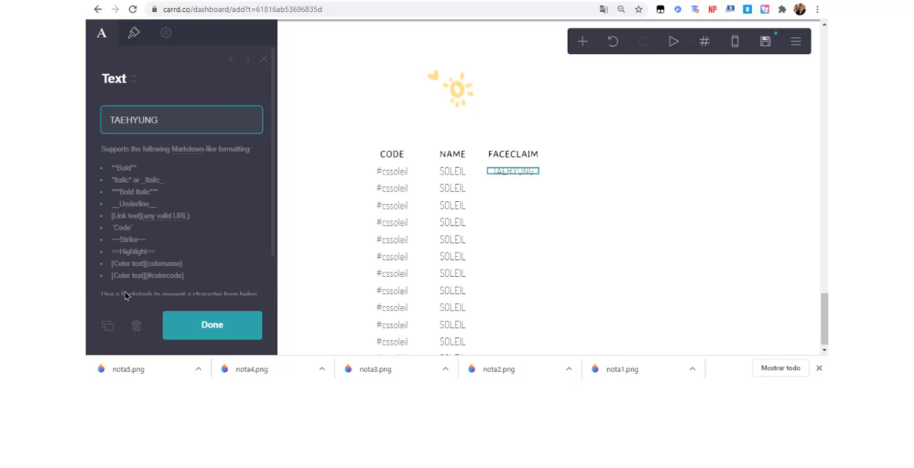
Duplicate the TAEHYUNG text eleven times to fill the FACECLAIM column.
{"action": "left_click", "coordinate": [108, 326]}
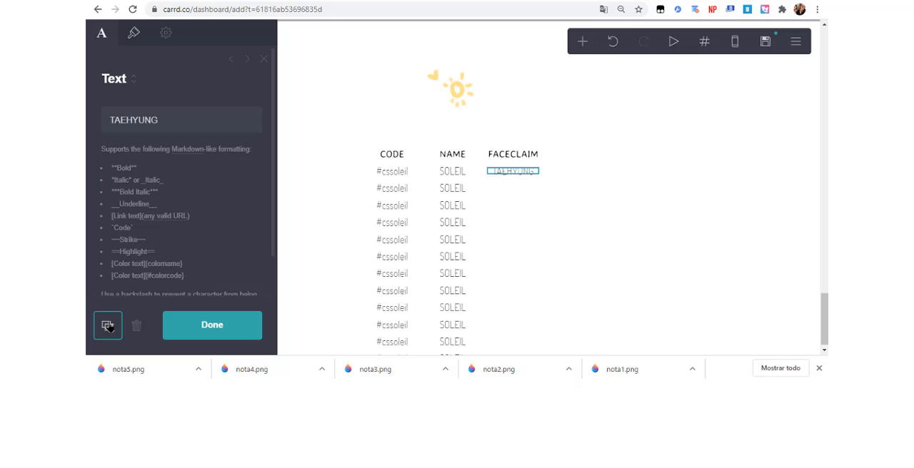
{"action": "left_click", "coordinate": [107, 325]}
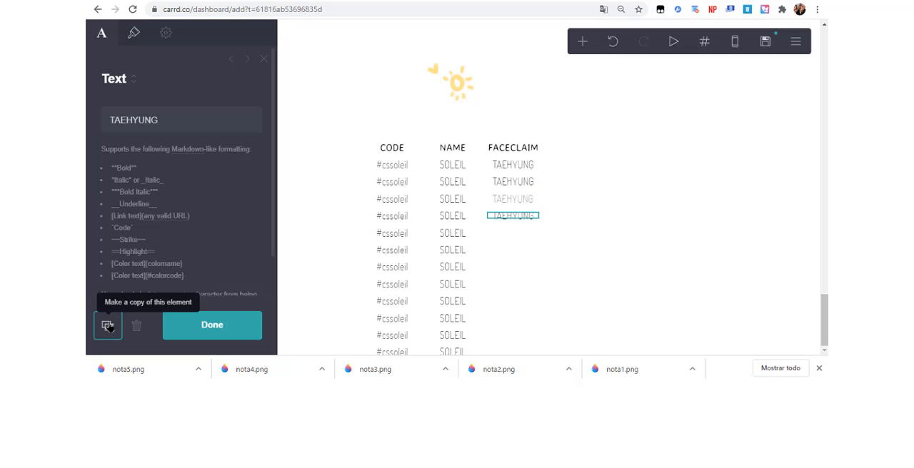
{"action": "left_click", "coordinate": [108, 326]}
{"action": "left_click", "coordinate": [108, 326]}
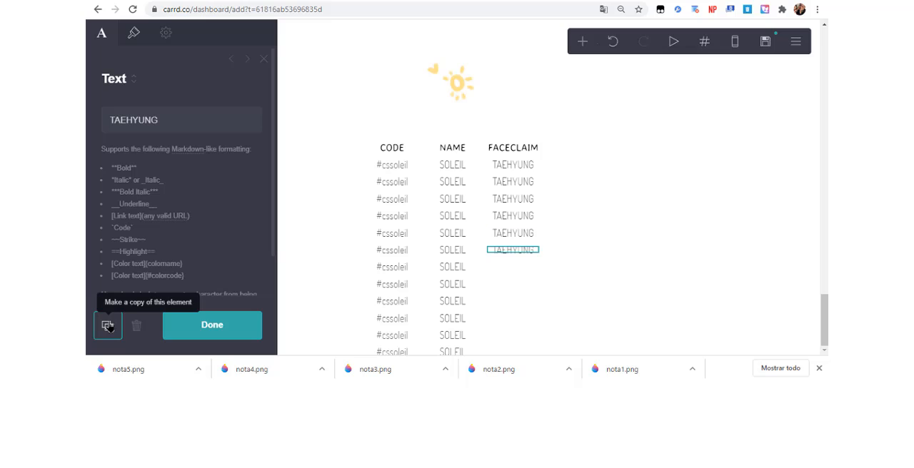
{"action": "left_click", "coordinate": [108, 325]}
{"action": "left_click", "coordinate": [108, 326]}
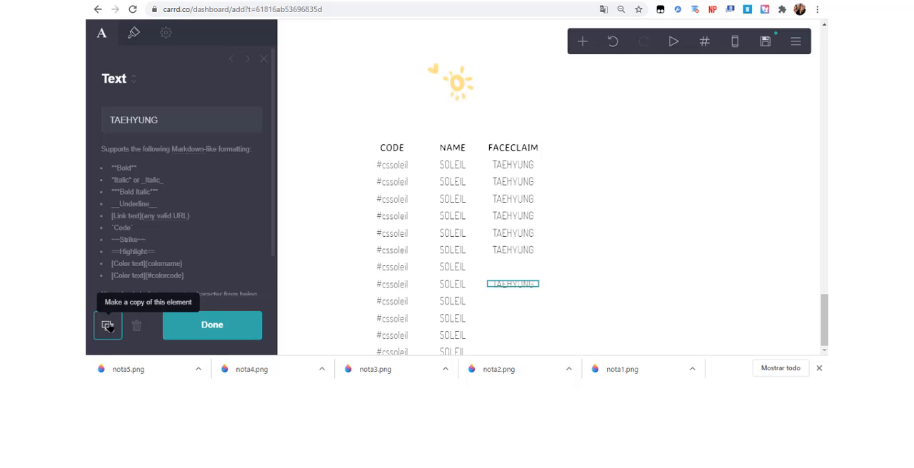
{"action": "left_click", "coordinate": [108, 326]}
{"action": "left_click", "coordinate": [108, 326]}
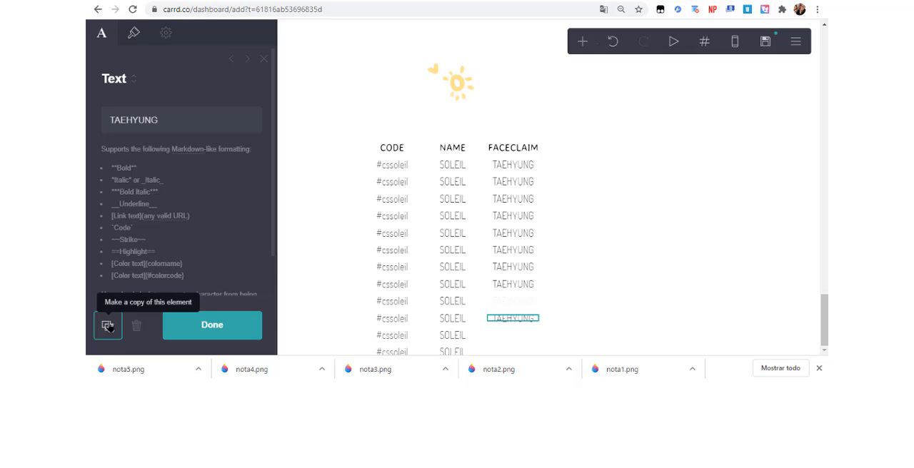
{"action": "left_click", "coordinate": [107, 326]}
{"action": "left_click", "coordinate": [108, 326]}
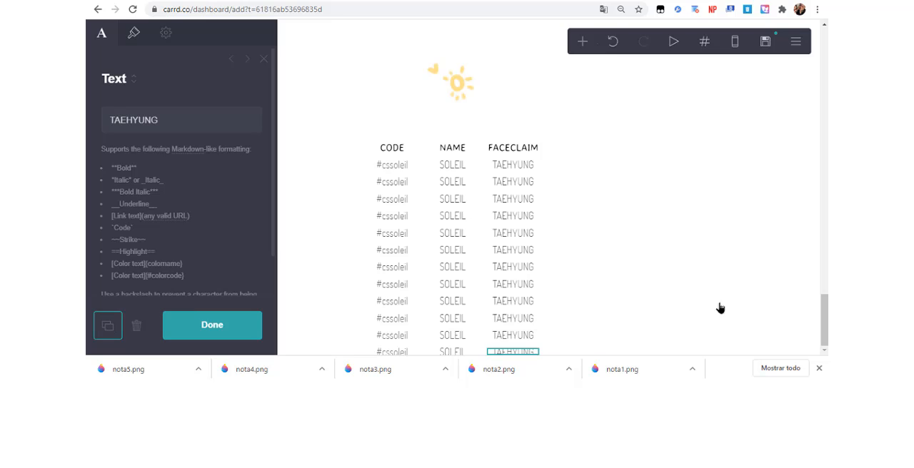
Duplicate the buttons of the #fases section and place the copy below the member list in the #integrantes section.
{"action": "left_click", "coordinate": [826, 329]}
{"action": "left_click_drag", "start_coordinate": [827, 329], "coordinate": [826, 280]}
{"action": "left_click", "coordinate": [820, 368]}
{"action": "scroll", "coordinate": [550, 200], "scroll_direction": "down", "scroll_amount": 2}
{"action": "left_click", "coordinate": [571, 275]}
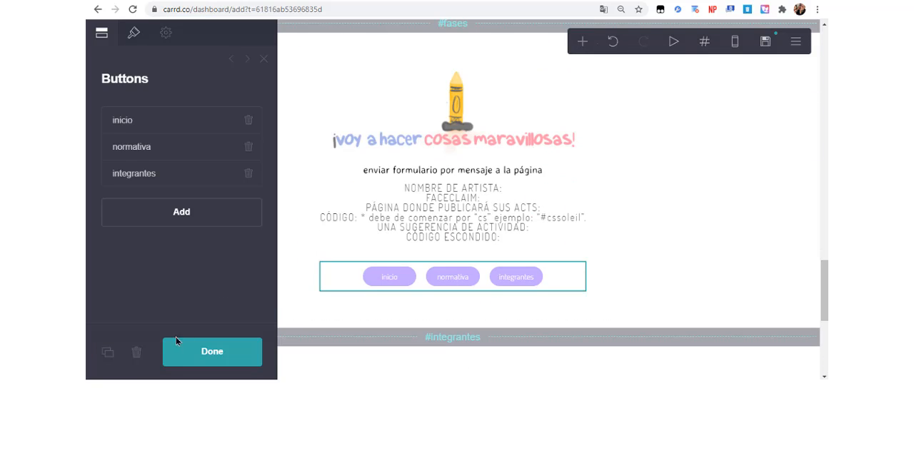
{"action": "left_click", "coordinate": [111, 355]}
{"action": "left_click_drag", "start_coordinate": [422, 204], "coordinate": [457, 377]}
{"action": "left_click_drag", "start_coordinate": [823, 347], "coordinate": [823, 363]}
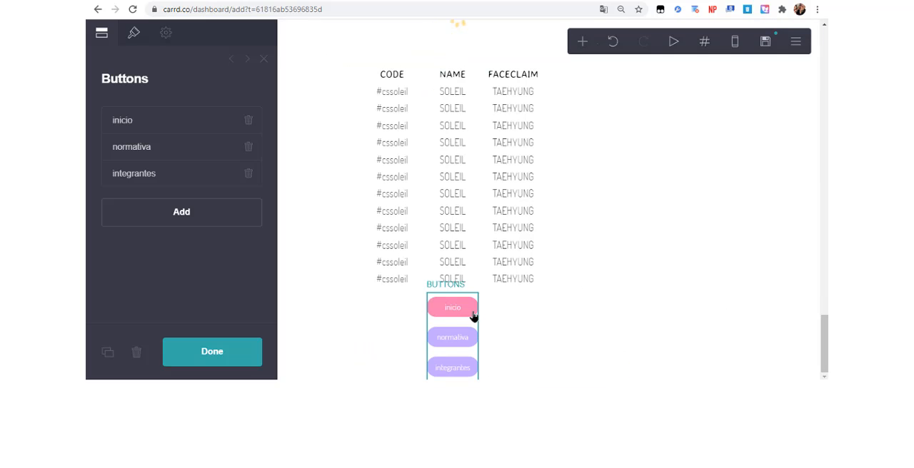
{"action": "left_click_drag", "start_coordinate": [477, 340], "coordinate": [503, 365]}
{"action": "left_click_drag", "start_coordinate": [497, 63], "coordinate": [496, 63]}
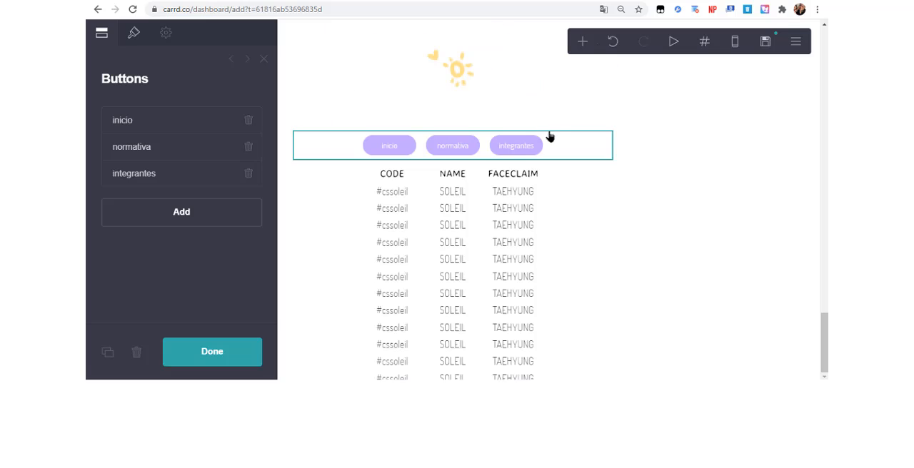
{"action": "left_click", "coordinate": [575, 179]}
{"action": "left_click_drag", "start_coordinate": [575, 179], "coordinate": [579, 120]}
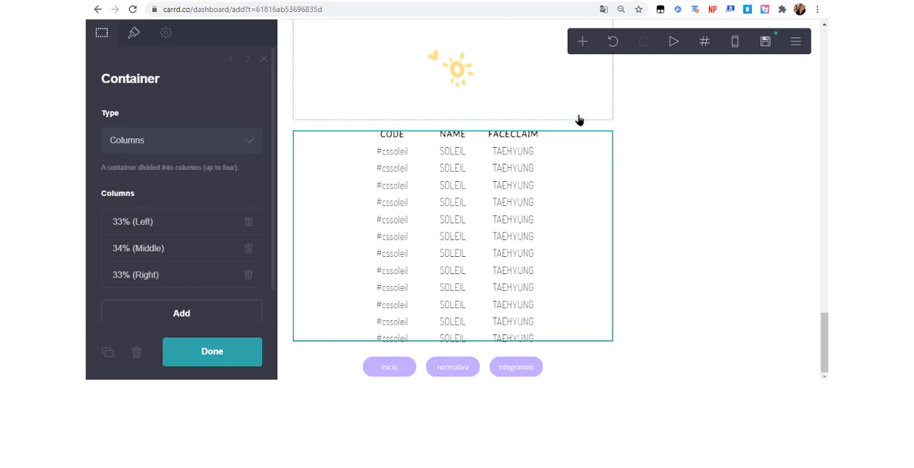
Change the integrantes button below the member list to the label fases with the URL #fases.
{"action": "left_click", "coordinate": [436, 368]}
{"action": "left_click", "coordinate": [188, 150]}
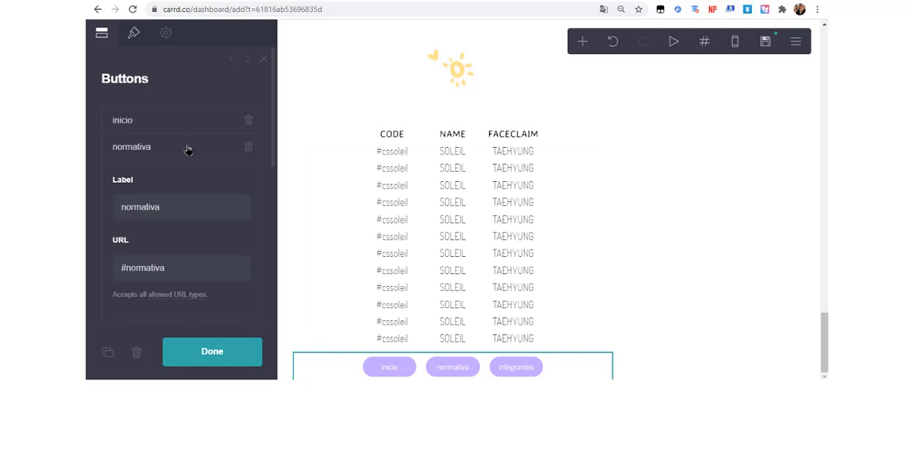
{"action": "left_click", "coordinate": [186, 150]}
{"action": "left_click", "coordinate": [188, 173]}
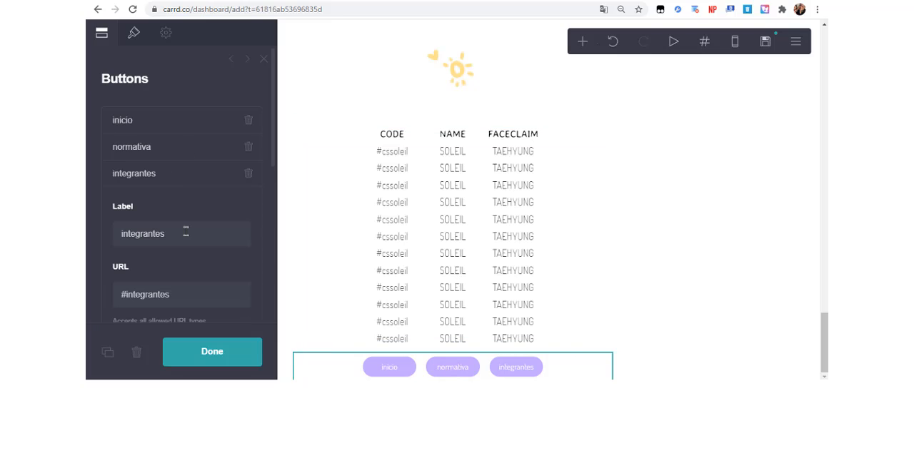
{"action": "double_click", "coordinate": [186, 233]}
{"action": "type", "text": "F"}
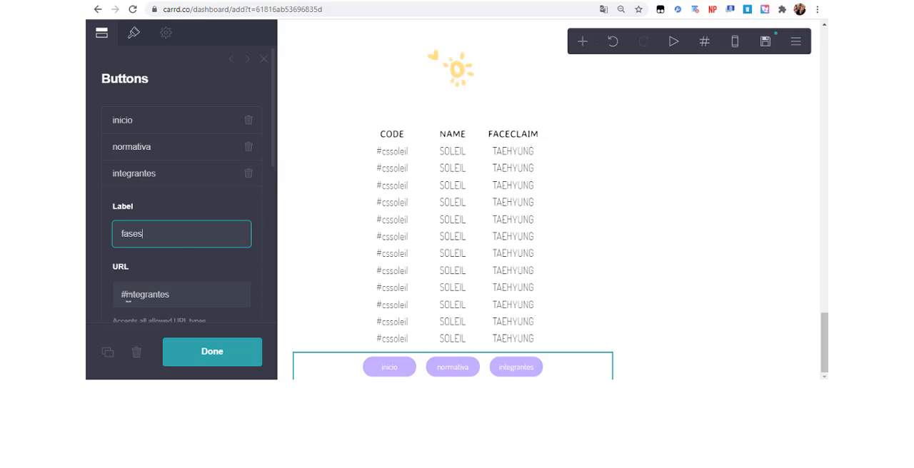
{"action": "triple_click", "coordinate": [127, 296]}
{"action": "type", "text": "#fases"}
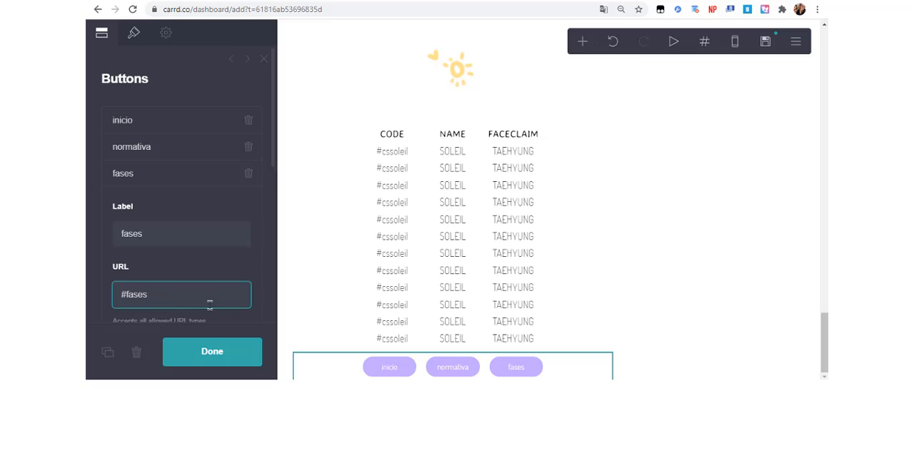
{"action": "left_click", "coordinate": [201, 362]}
Review all sections of the page, from the member list up to the CREATIVE SOULS header.
{"action": "scroll", "coordinate": [824, 336], "scroll_direction": "up", "scroll_amount": 2}
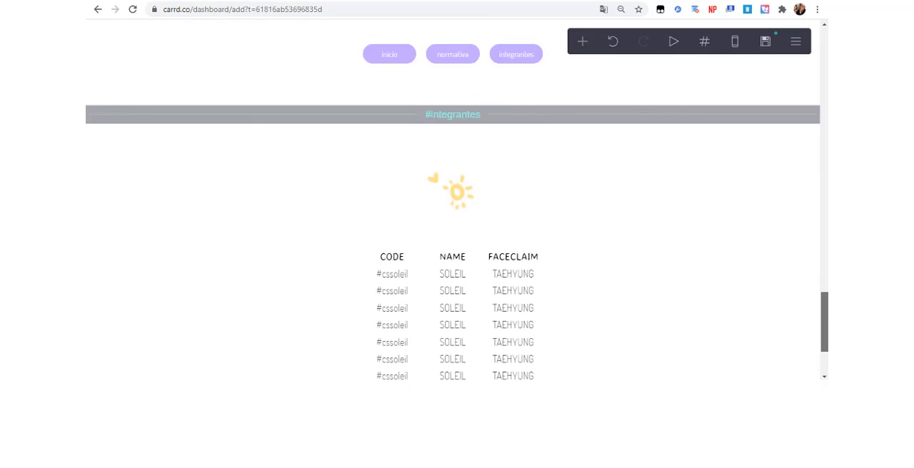
{"action": "scroll", "coordinate": [824, 335], "scroll_direction": "up", "scroll_amount": 1}
{"action": "scroll", "coordinate": [824, 357], "scroll_direction": "down", "scroll_amount": 3}
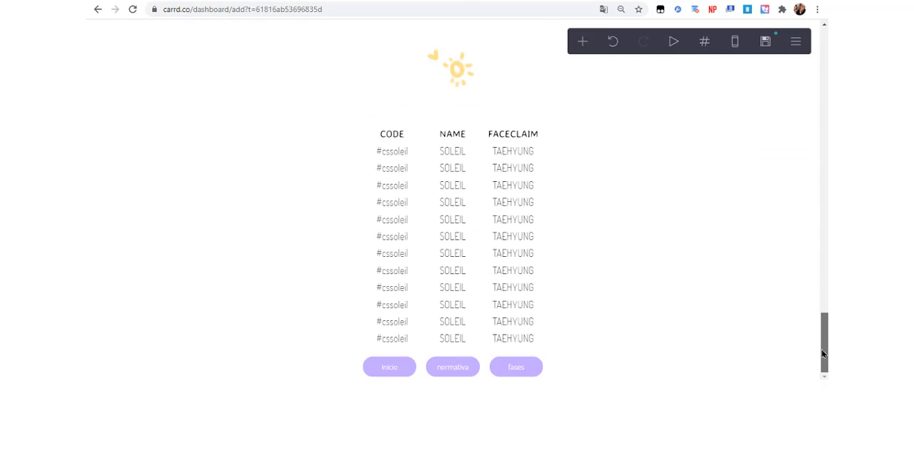
{"action": "scroll", "coordinate": [822, 325], "scroll_direction": "up", "scroll_amount": 15}
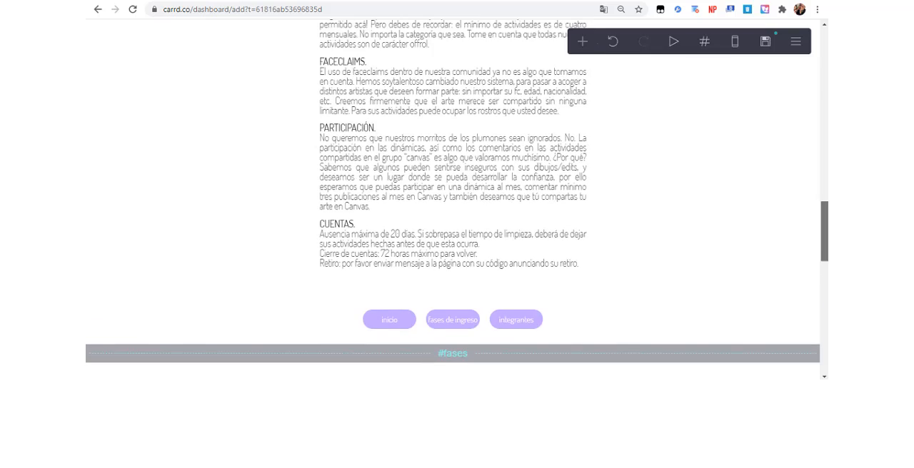
{"action": "scroll", "coordinate": [457, 200], "scroll_direction": "up", "scroll_amount": 5}
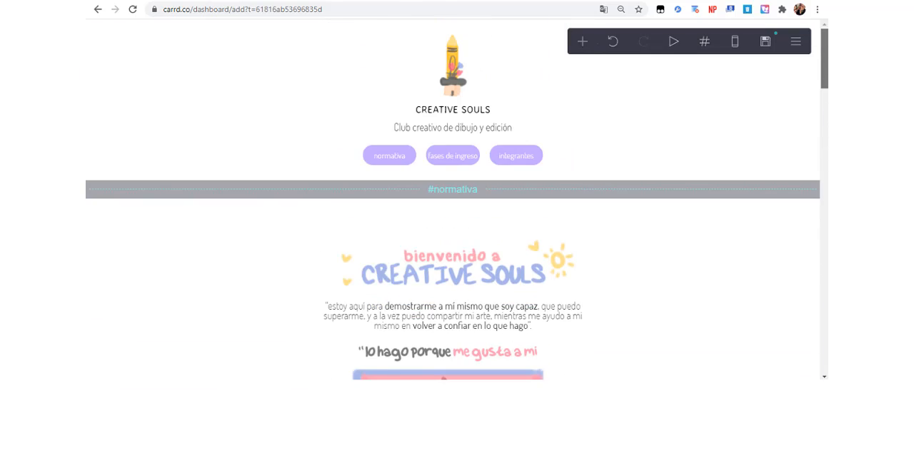
{"action": "scroll", "coordinate": [809, 308], "scroll_direction": "down", "scroll_amount": 20}
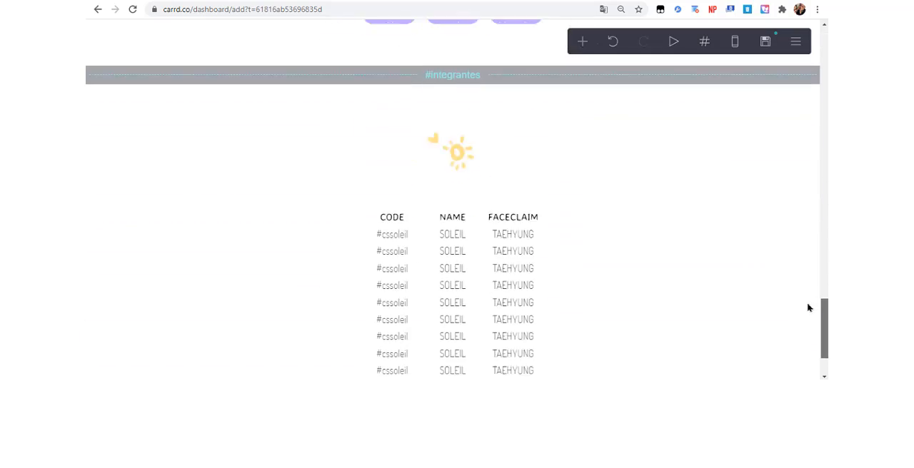
{"action": "scroll", "coordinate": [793, 337], "scroll_direction": "up", "scroll_amount": 20}
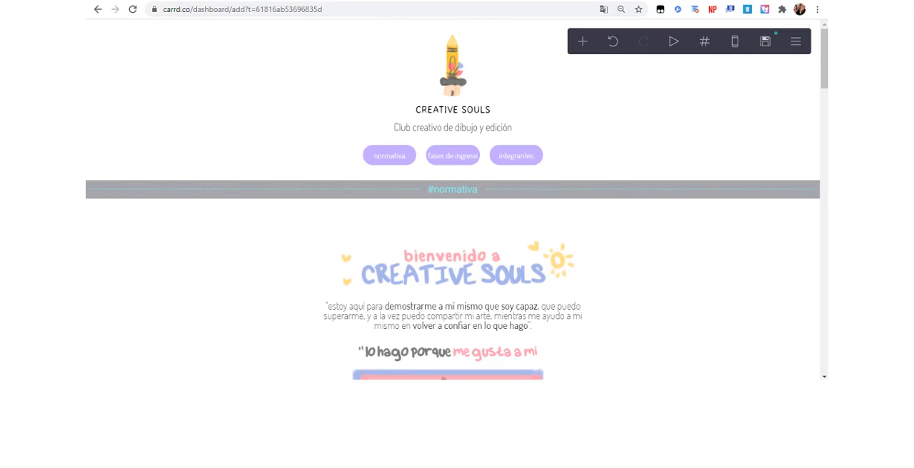
Publish the site to creativesoulsrp.carrd.co with the title Creative Souls and the description prueba.
{"action": "left_click", "coordinate": [767, 43]}
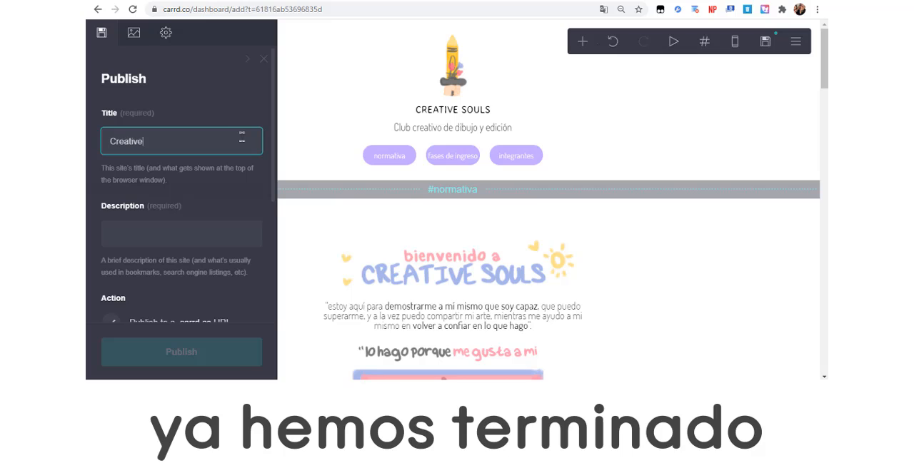
{"action": "left_click", "coordinate": [190, 223]}
{"action": "type", "text": "prueba"}
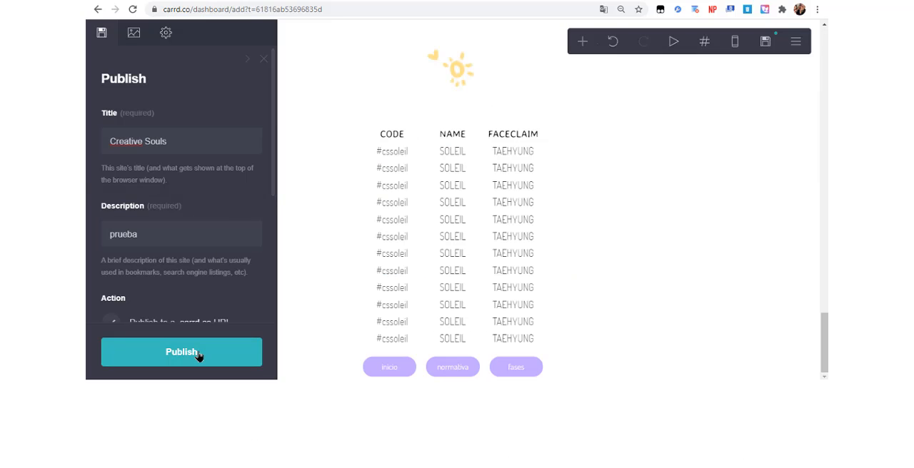
{"action": "left_click", "coordinate": [200, 355]}
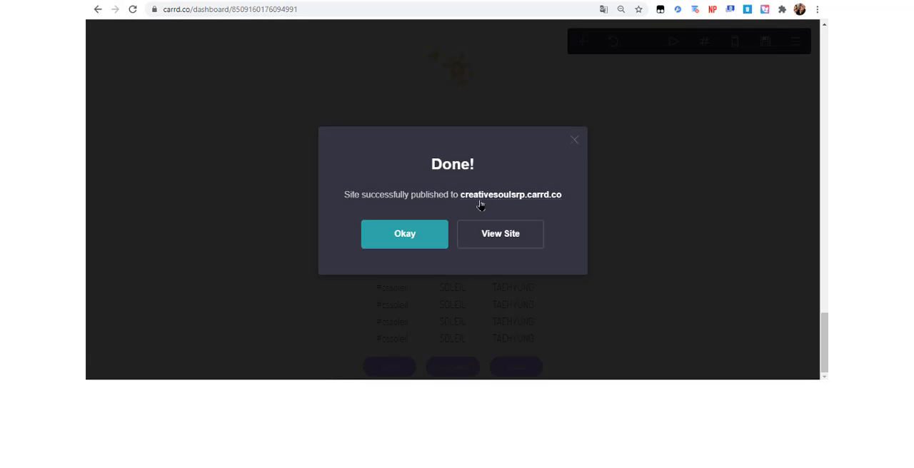
Open the published site and check its normativa, fases and integrantes sections, returning to the home section through the page's buttons.
{"action": "left_click", "coordinate": [501, 200]}
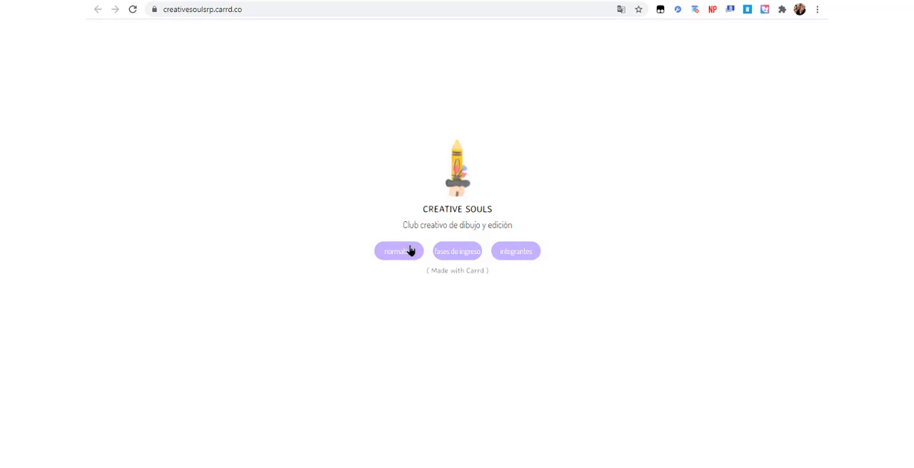
{"action": "left_click", "coordinate": [410, 250]}
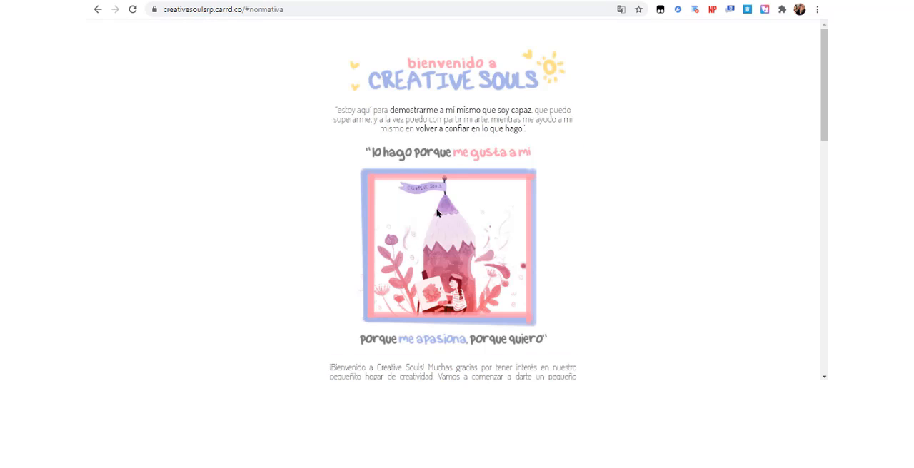
{"action": "scroll", "coordinate": [814, 143], "scroll_direction": "down", "scroll_amount": 4}
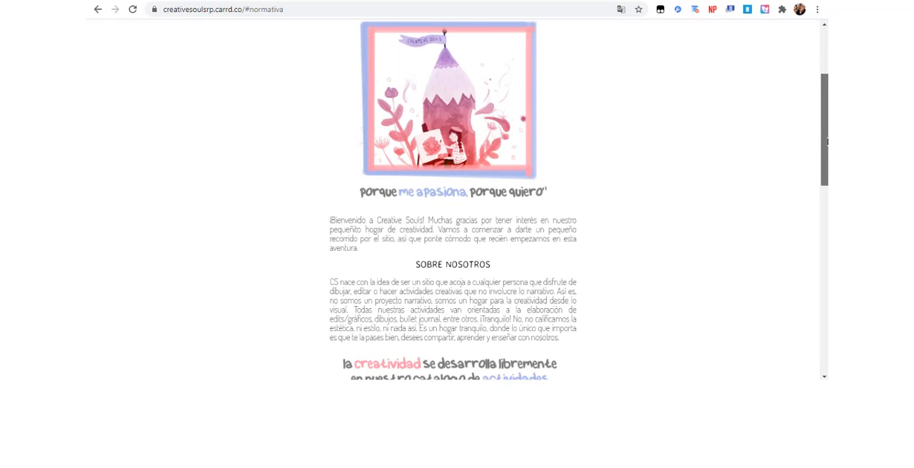
{"action": "scroll", "coordinate": [807, 193], "scroll_direction": "down", "scroll_amount": 7}
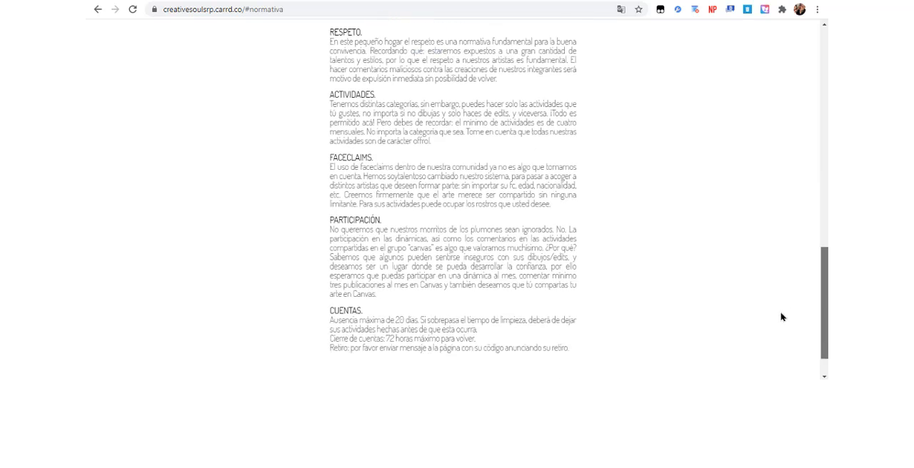
{"action": "left_click", "coordinate": [453, 358]}
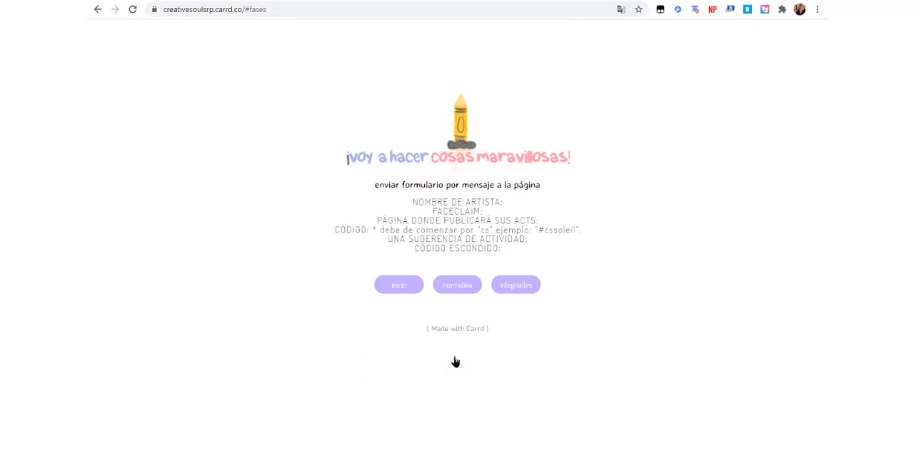
{"action": "left_click", "coordinate": [524, 291]}
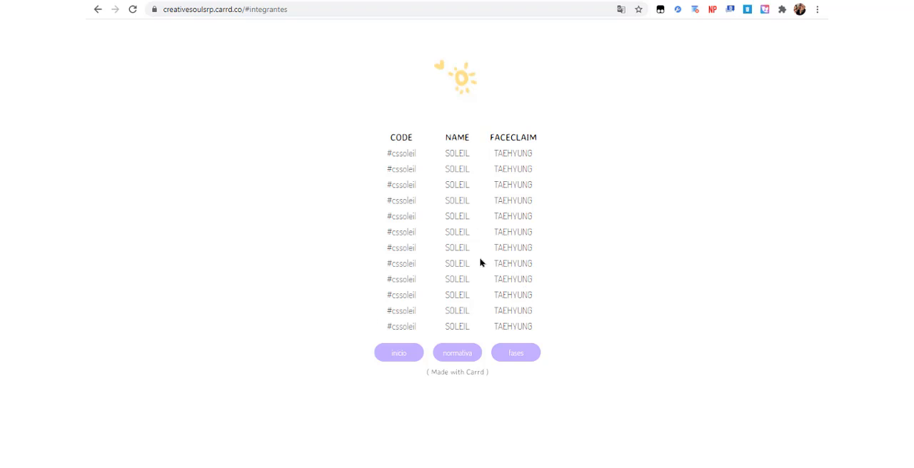
{"action": "left_click", "coordinate": [398, 353]}
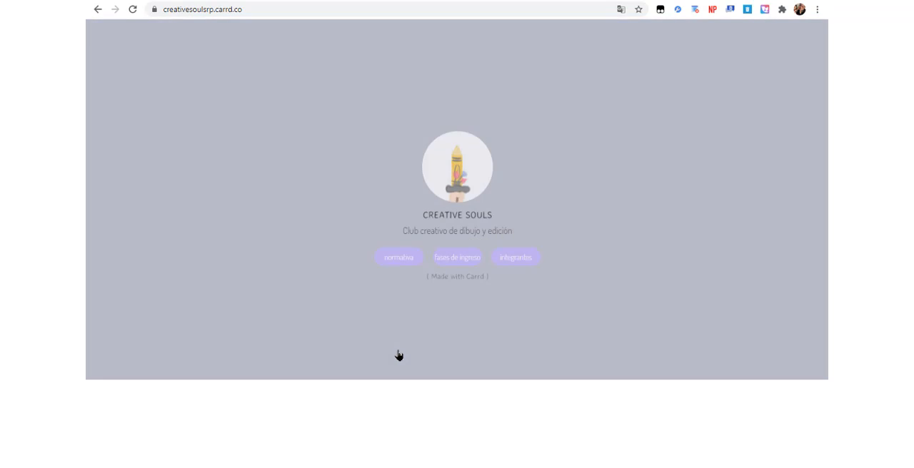
{"action": "key", "text": "alt+Tab"}
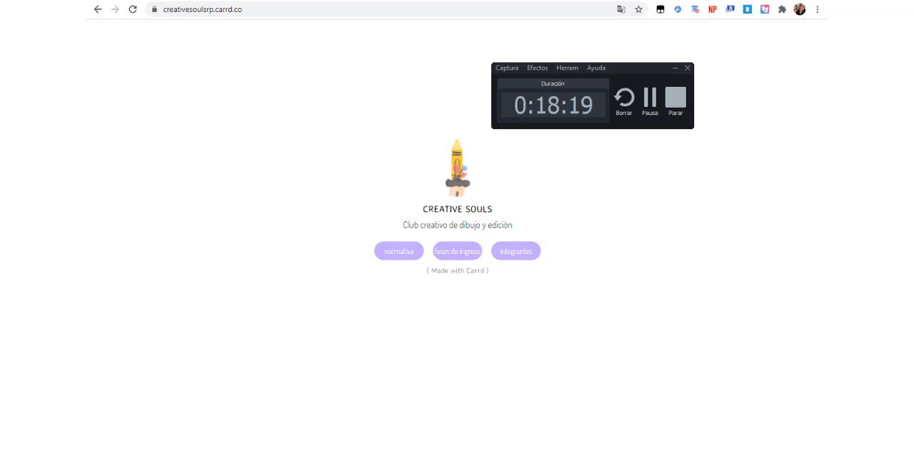